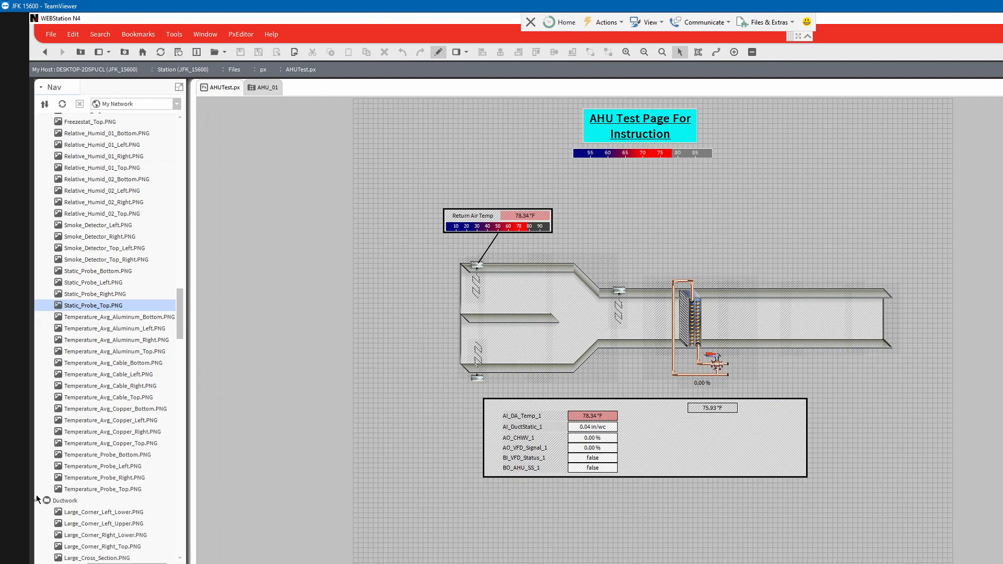
- Collapse the Ductwork and Duct_Sensors image folders and expand the Large folder inside Duct_Fans
left_click(34, 503)
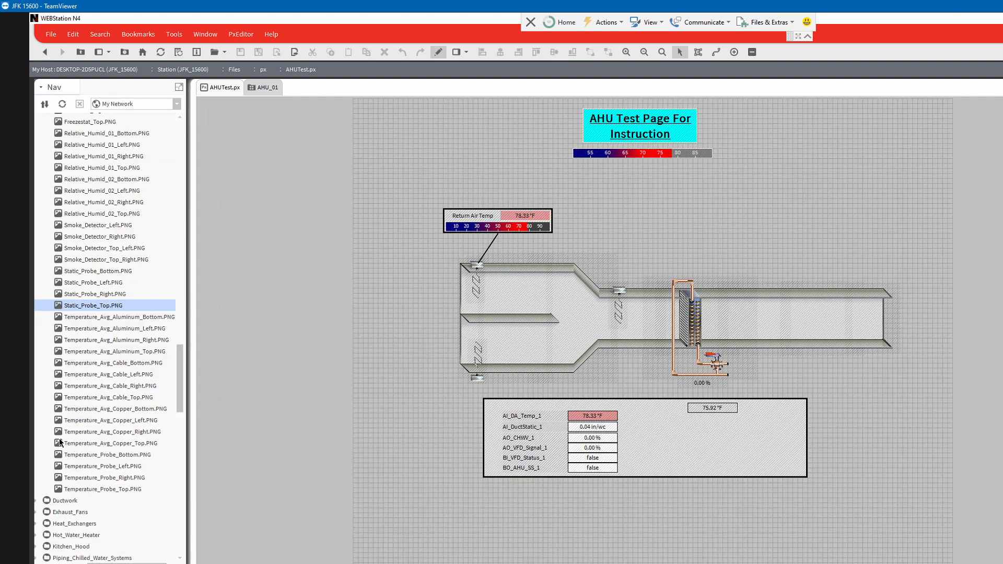
scroll(35, 344, "up", 5)
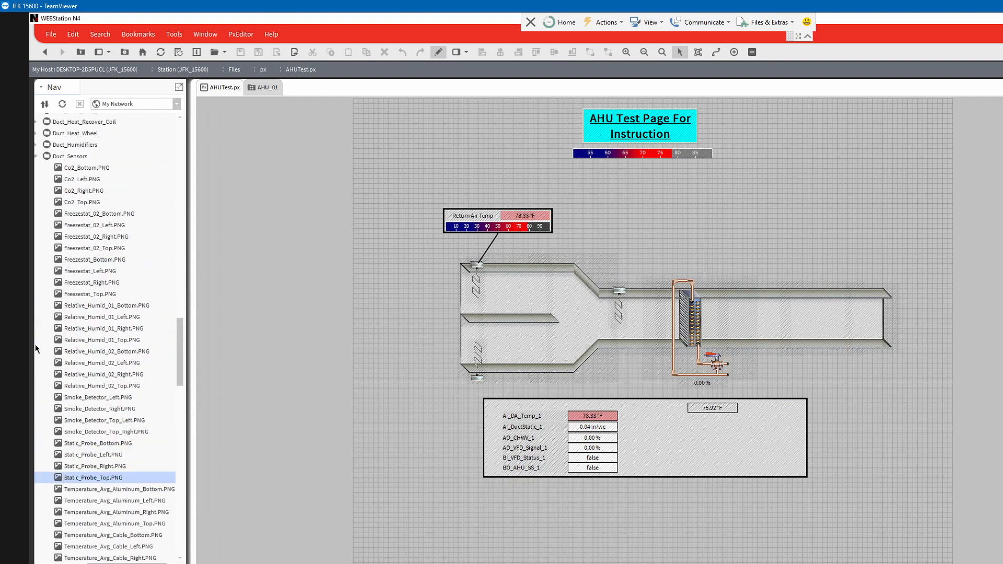
left_click(35, 157)
scroll(89, 219, "up", 3)
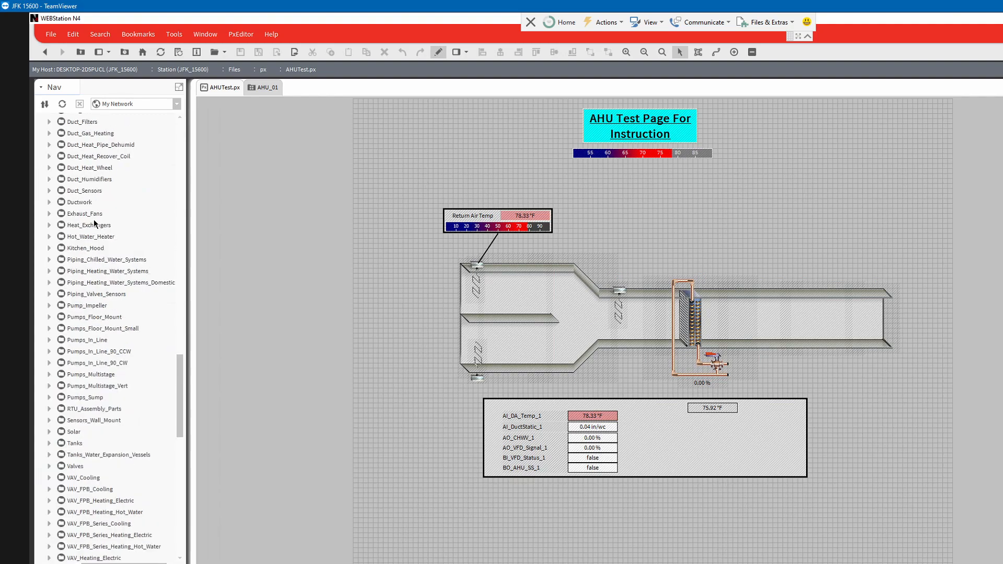
scroll(81, 219, "up", 1)
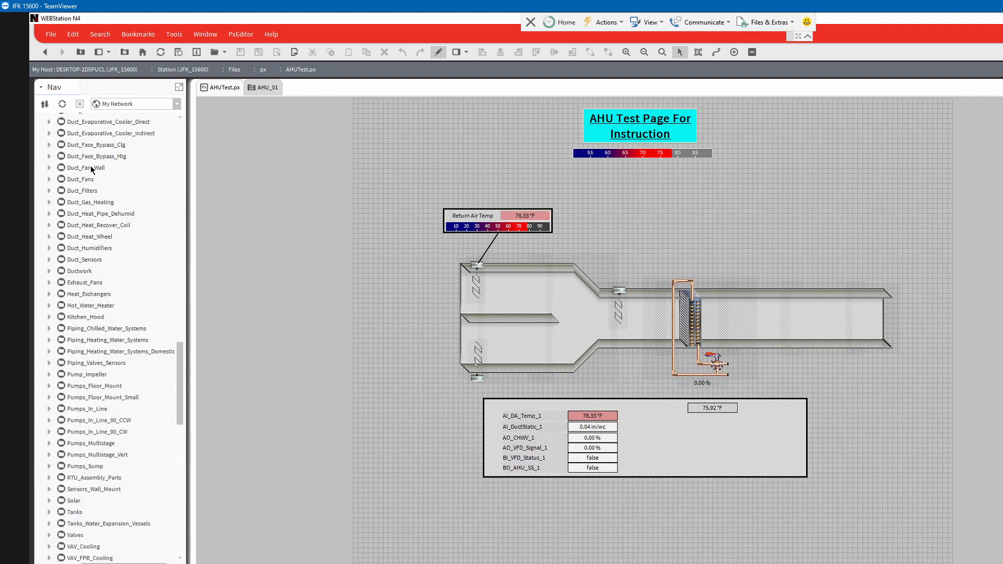
left_click(49, 179)
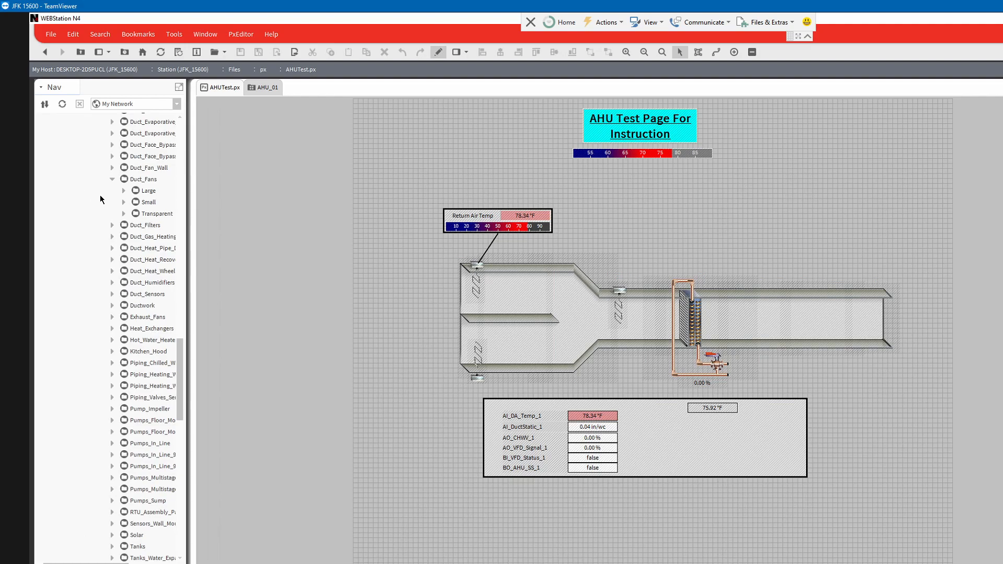
left_click(124, 191)
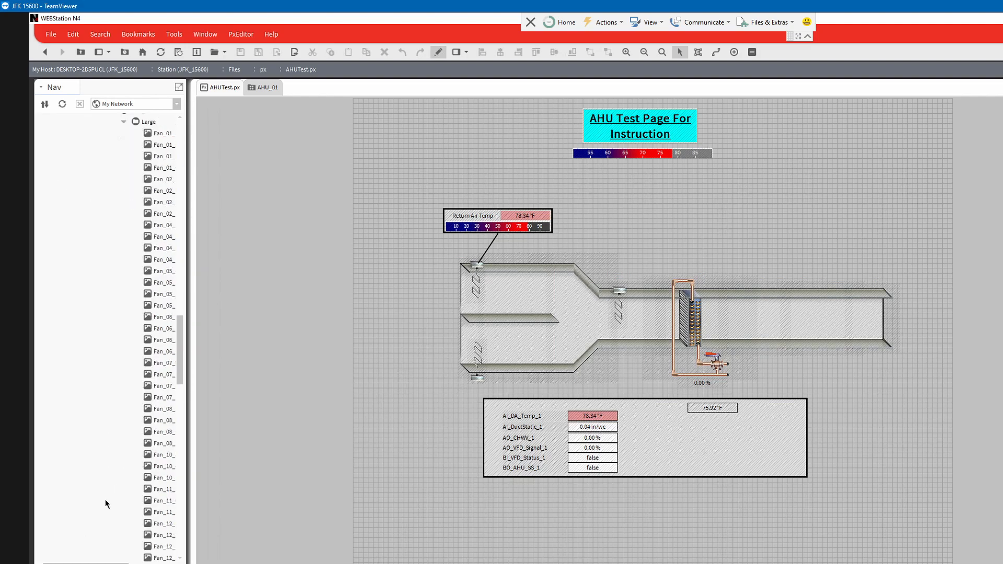
- Look at the AHU_01 page for reference and preview the Fan_01 and Fan_02 images in the Large folder
left_click(256, 88)
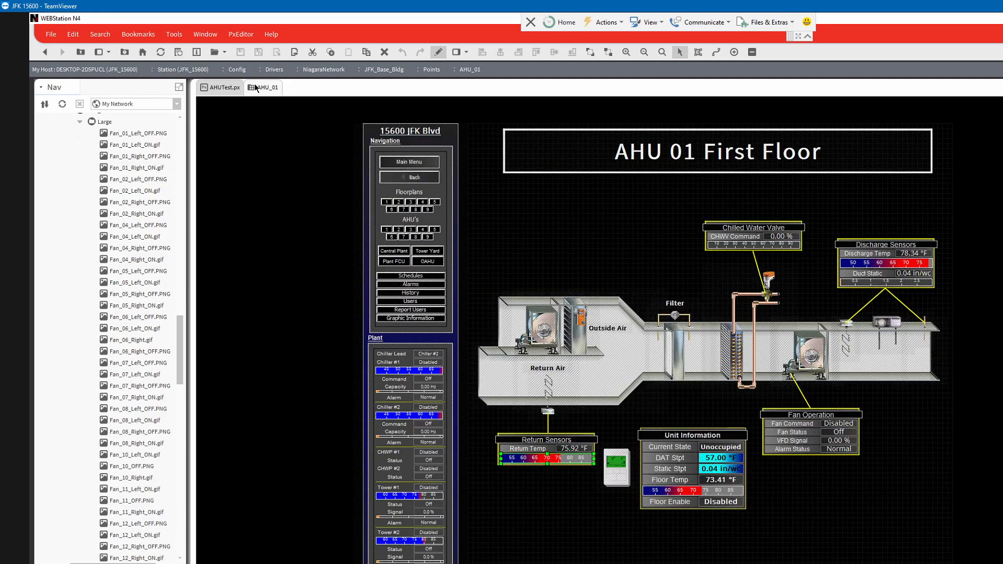
double_click(141, 202)
left_click(147, 189)
left_click(148, 176)
left_click(147, 168)
left_click(147, 149)
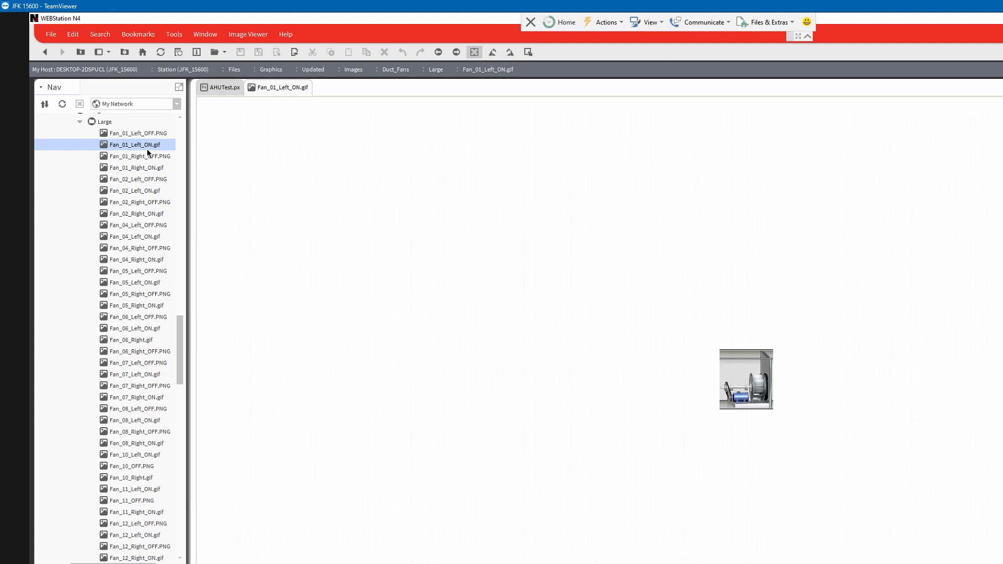
left_click(148, 135)
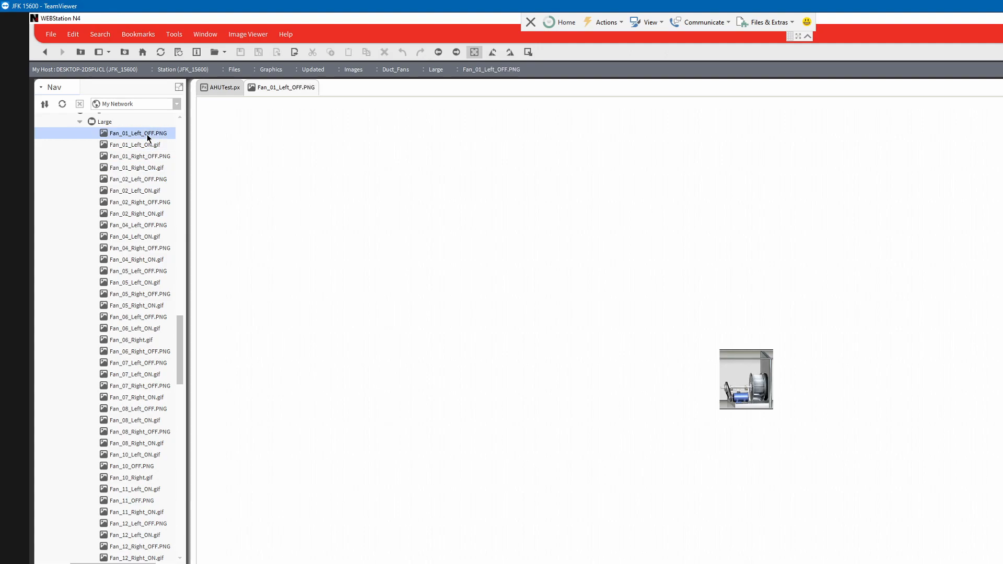
left_click(155, 146)
left_click(156, 156)
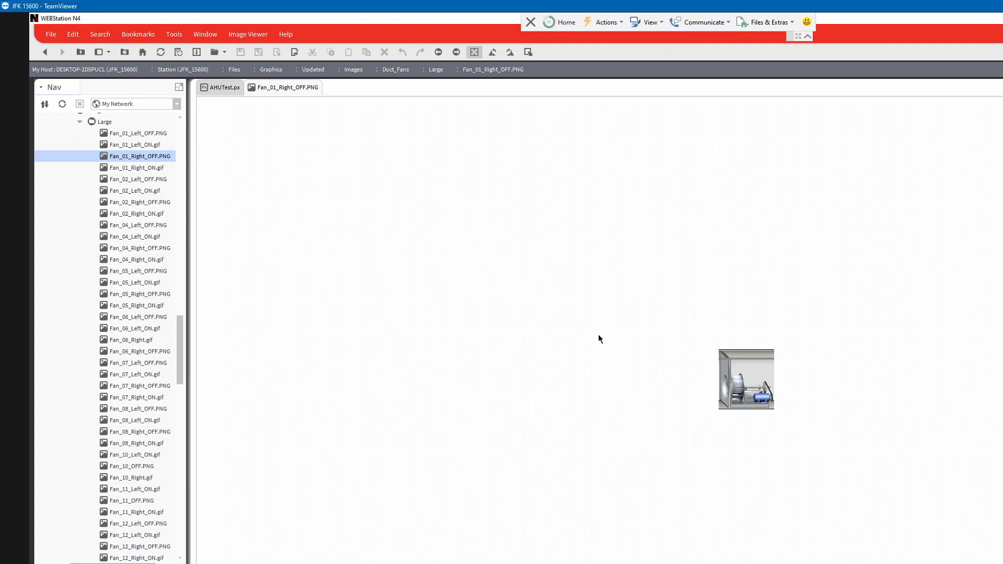
- Copy the Fan_01_Right_OFF.PNG file and return to the AHUTest.px page
right_click(139, 161)
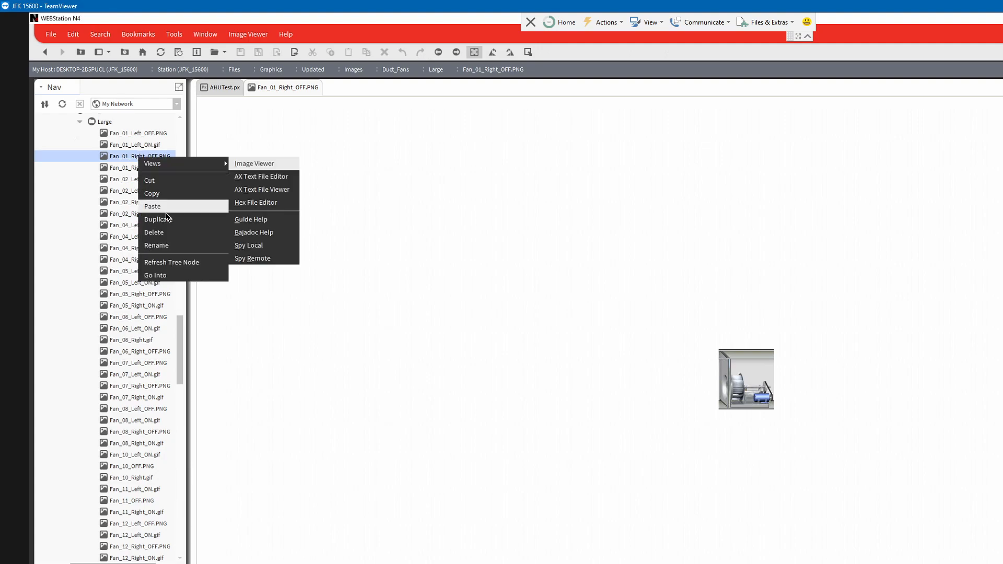
left_click(166, 194)
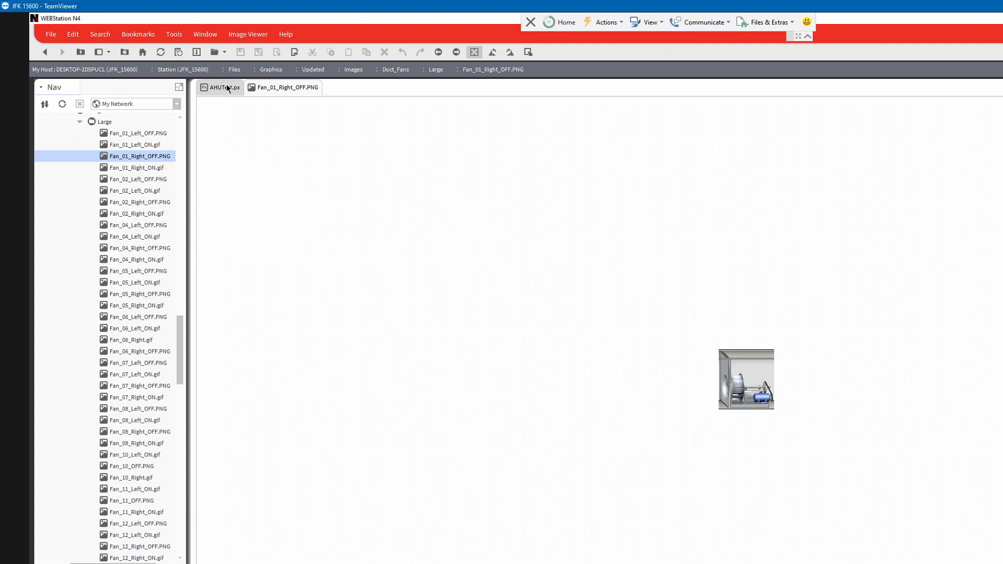
left_click(228, 89)
- Start a new widget for AHU_01's BI_VFD_Status_1 point in the empty area above the supply duct
scroll(108, 286, "up", 10)
scroll(108, 286, "up", 10)
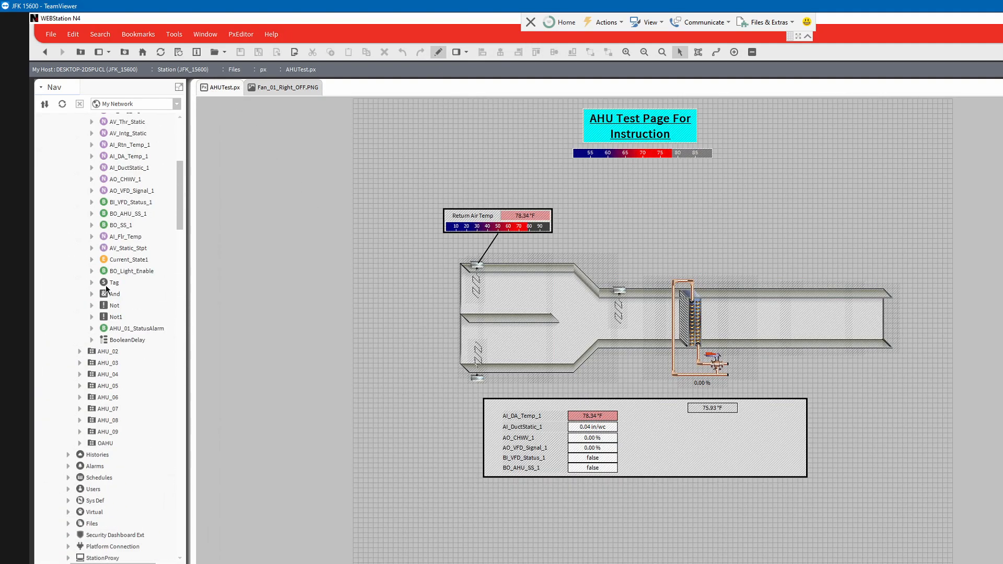
scroll(105, 287, "up", 1)
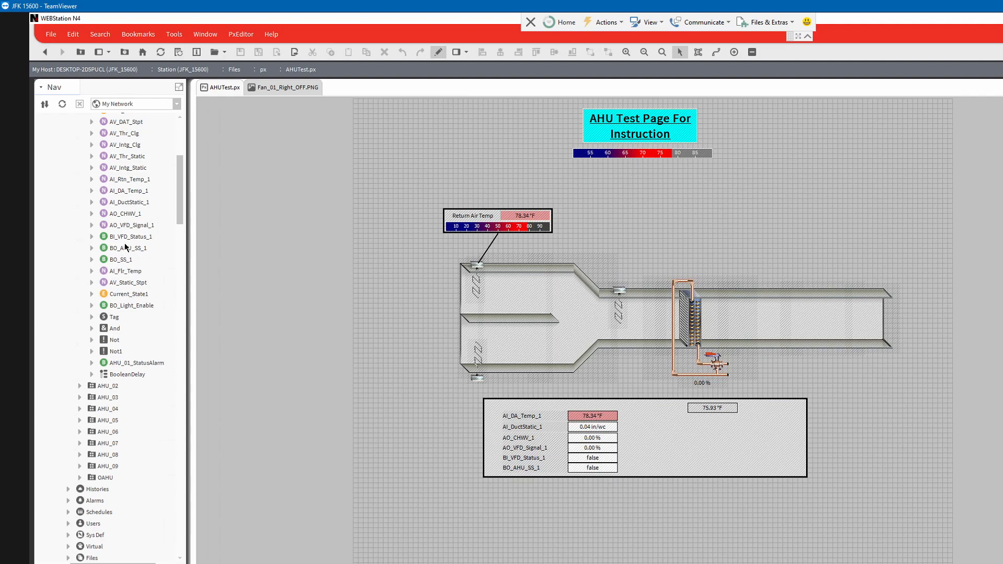
left_click_drag(127, 238, 779, 201)
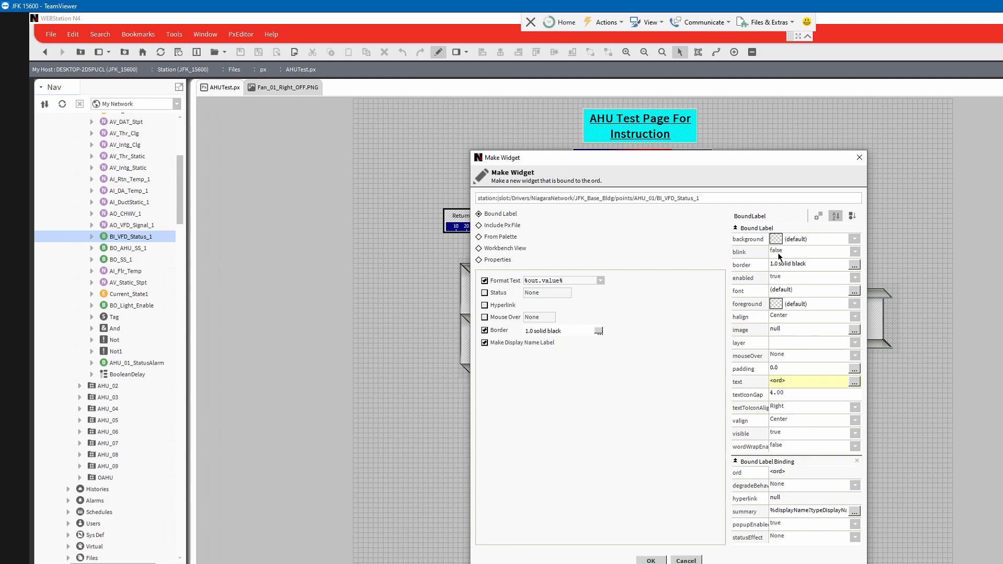
- Animate the bound label's image with Fan_01_Right_ON.gif as the true value and Fan_01_Right_OFF.PNG as the false value
right_click(782, 328)
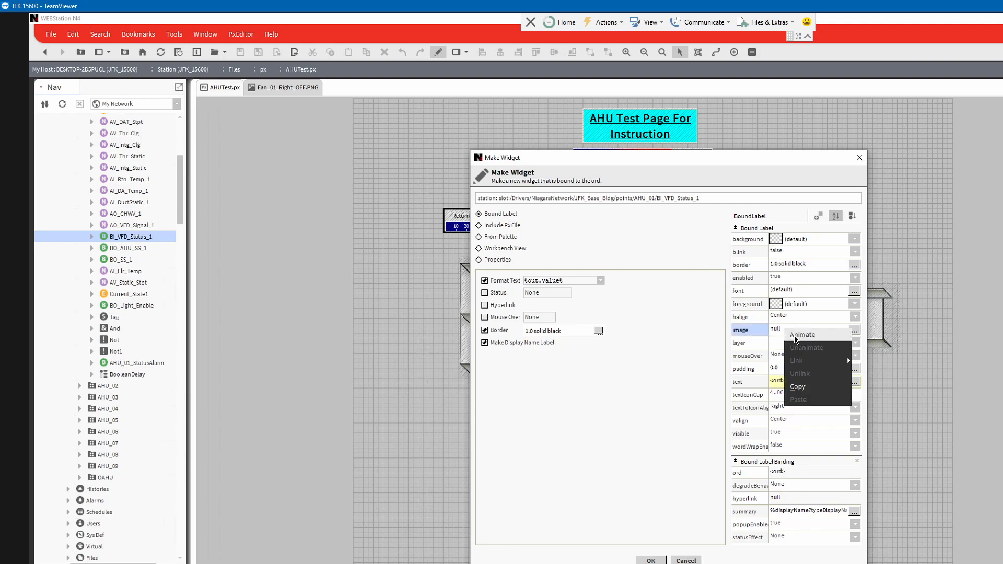
left_click(797, 339)
double_click(619, 340)
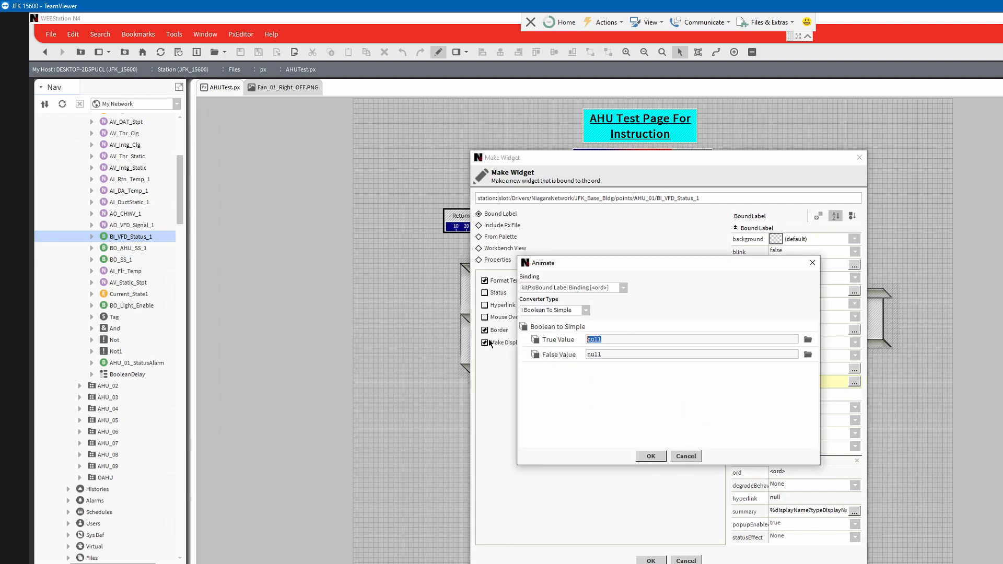
key("ctrl+v")
double_click(605, 355)
key("ctrl+v")
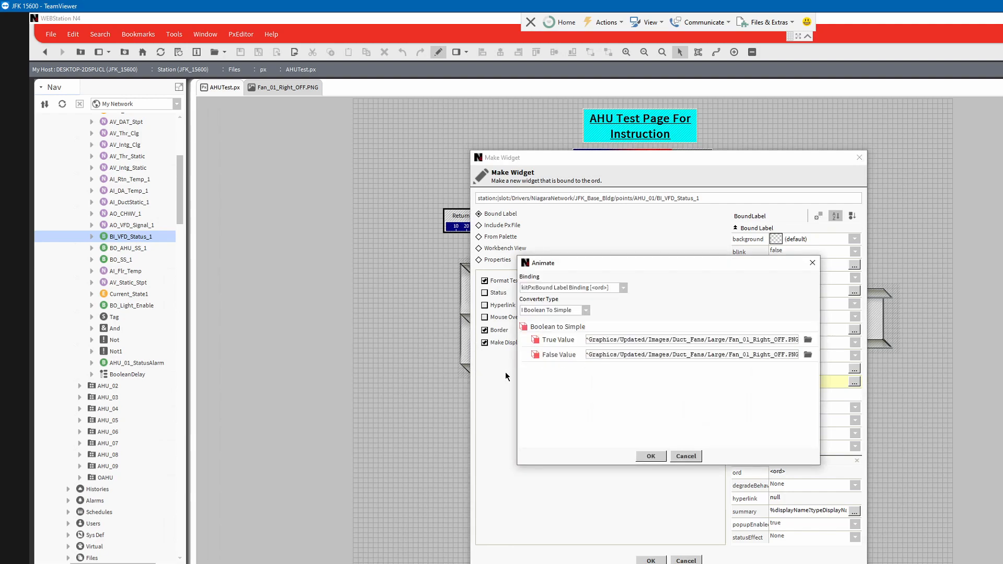
left_click(808, 339)
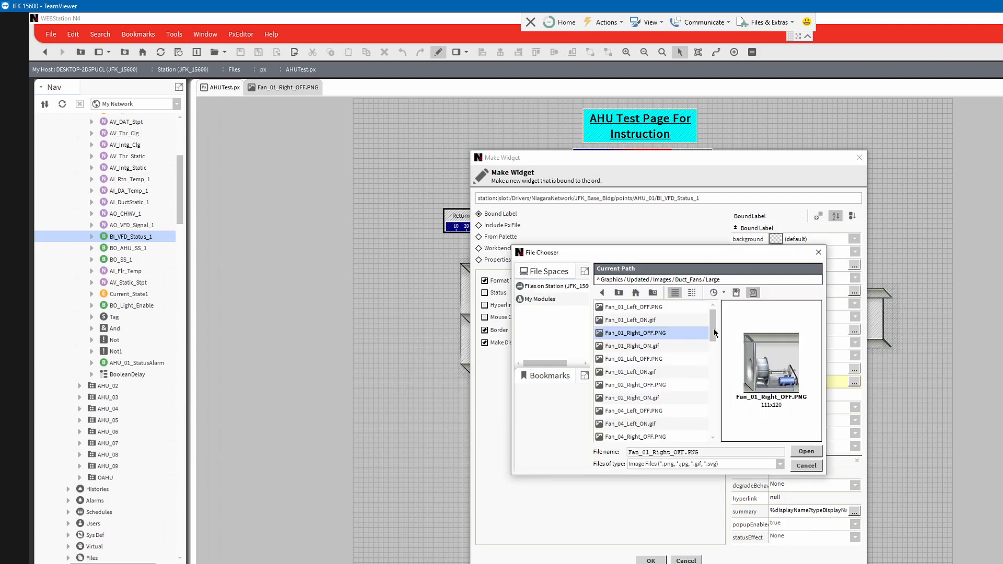
left_click(640, 347)
left_click(813, 453)
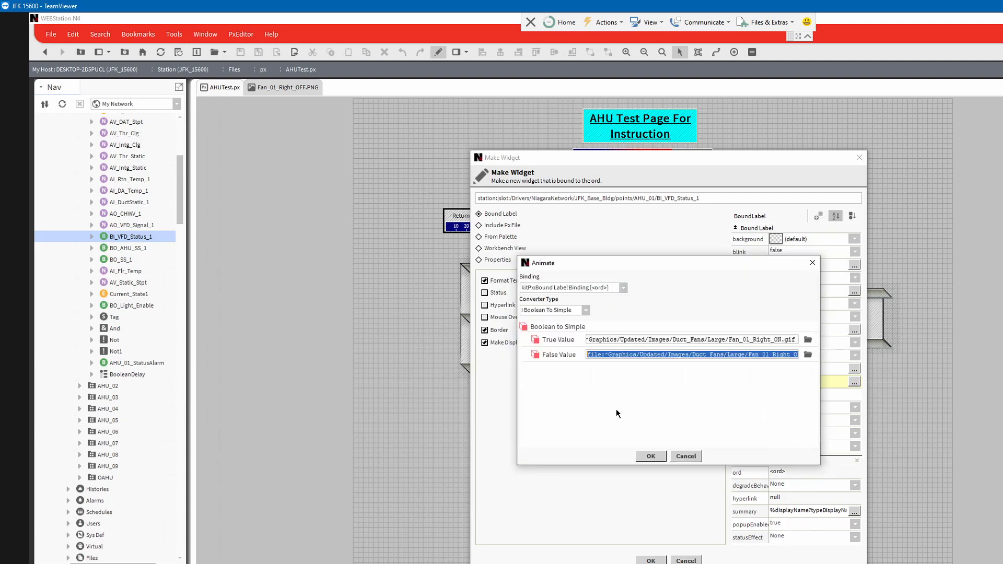
left_click(654, 458)
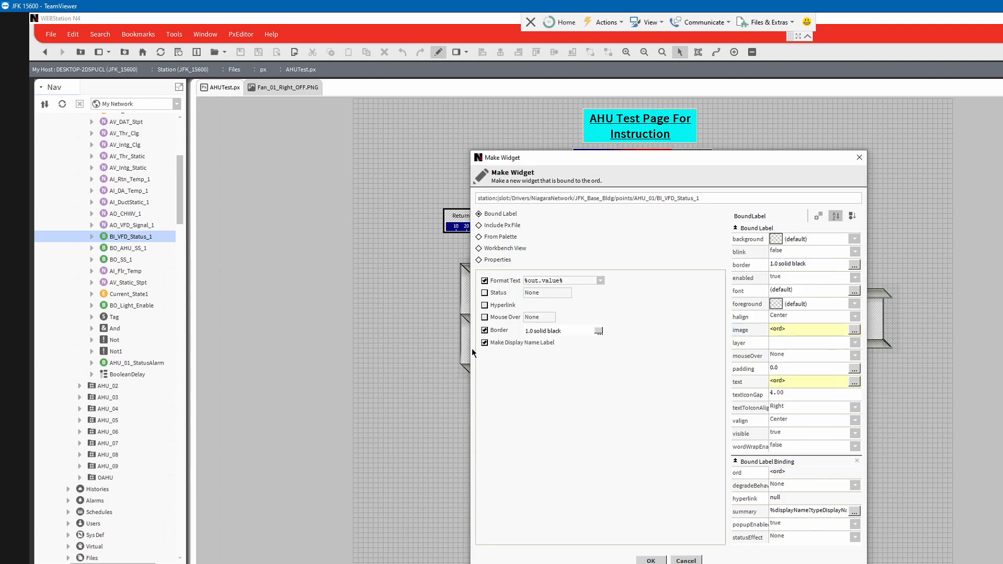
- Turn off the border, format text and display name label, and create the widget
left_click(485, 330)
left_click(484, 281)
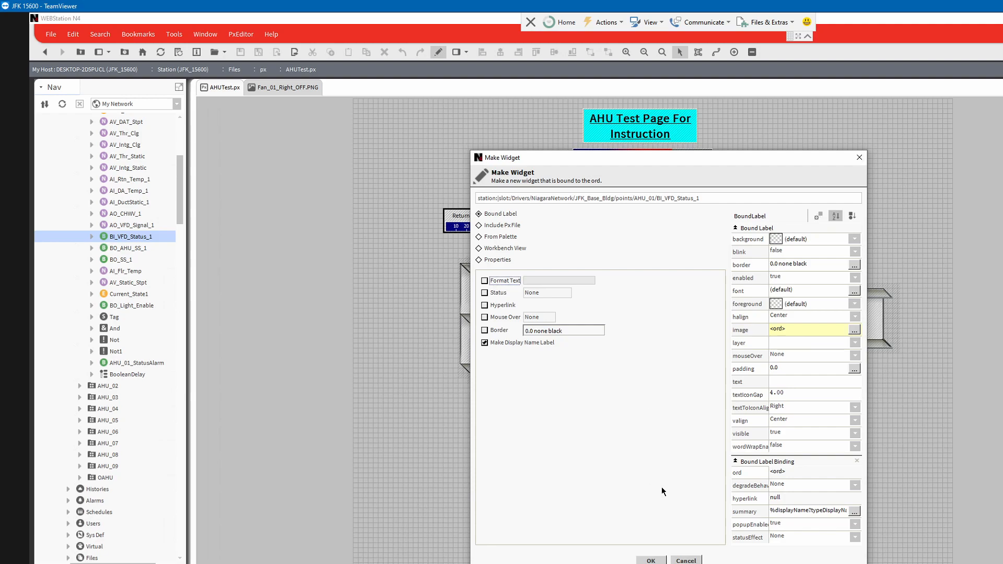
left_click(485, 343)
left_click(650, 561)
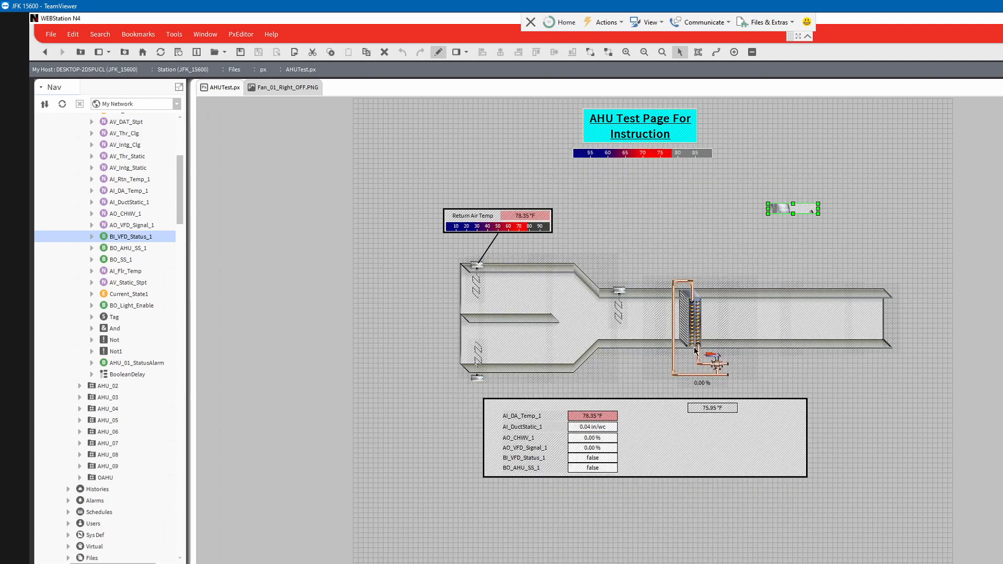
- Enlarge the fan widget to show its whole image and align it inside the supply duct just downstream of the cooling coil
left_click_drag(818, 213, 858, 288)
left_click_drag(819, 244, 777, 325)
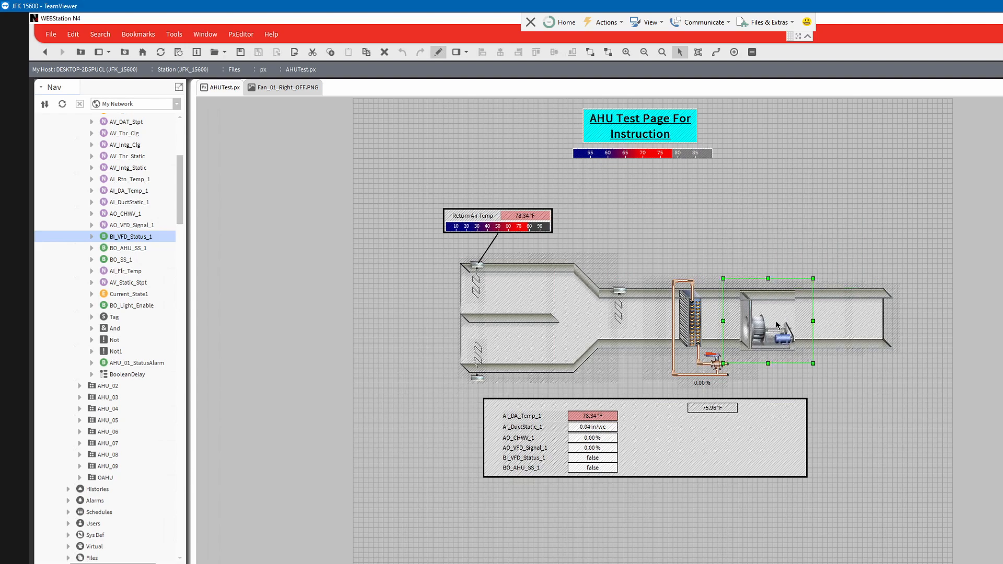
key("Up")
key("Down")
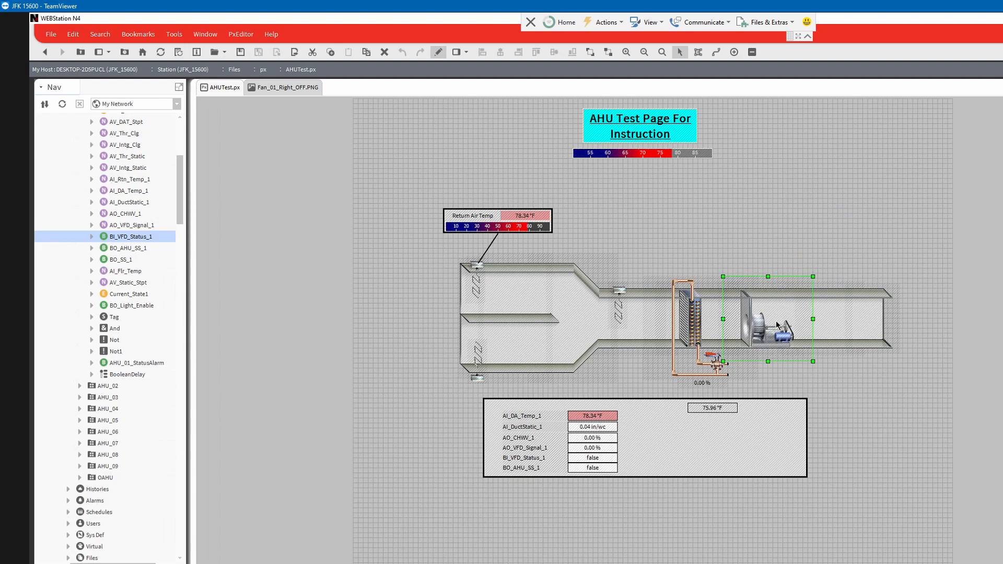
key("Left")
key("Left")
key("Left")
key("Left")
key("Left")
key("Left")
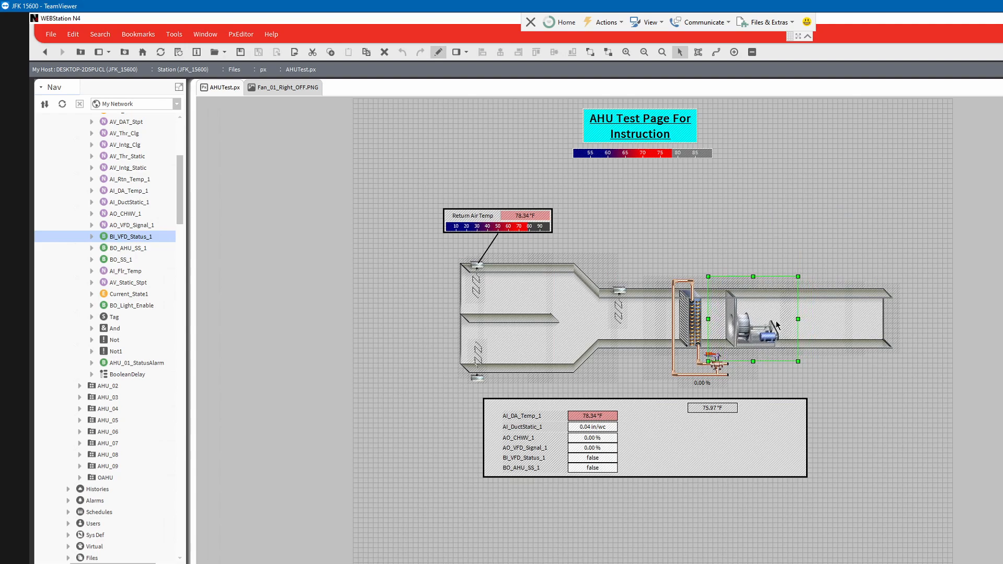
key("Left")
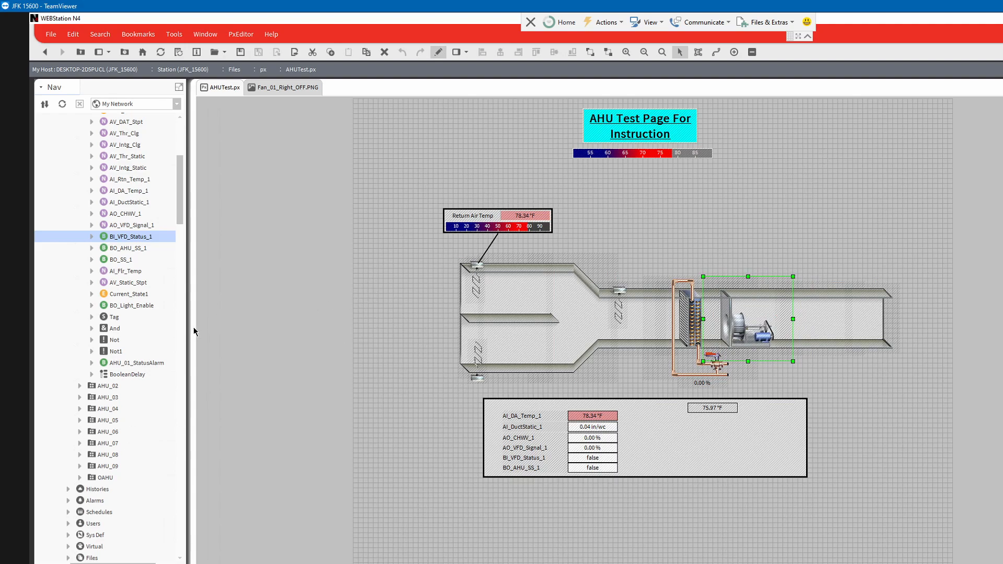
- Collapse the Duct_Fans folder and expand Duct_Filters so that its full file names are readable
scroll(168, 330, "down", 12)
scroll(124, 391, "down", 10)
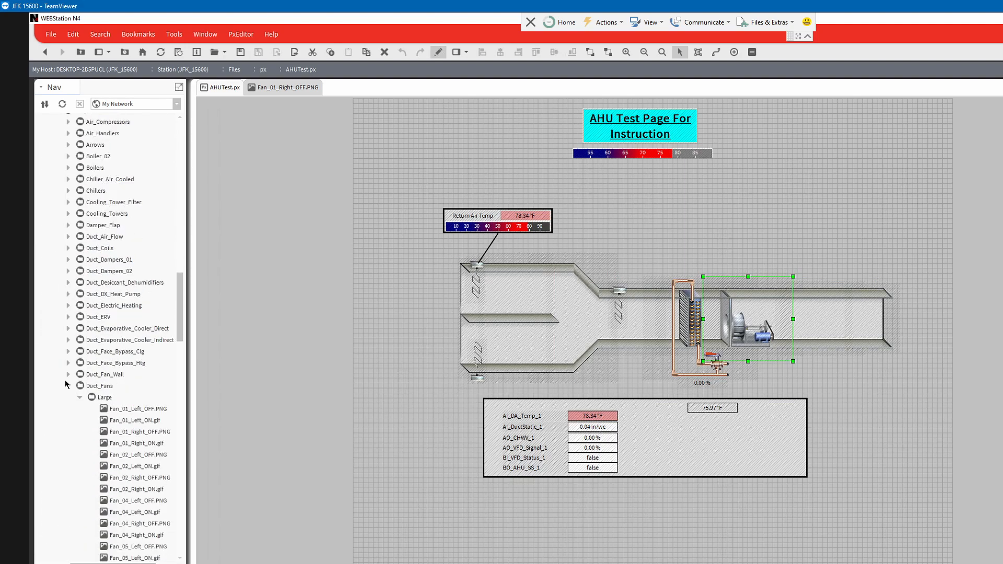
left_click(69, 387)
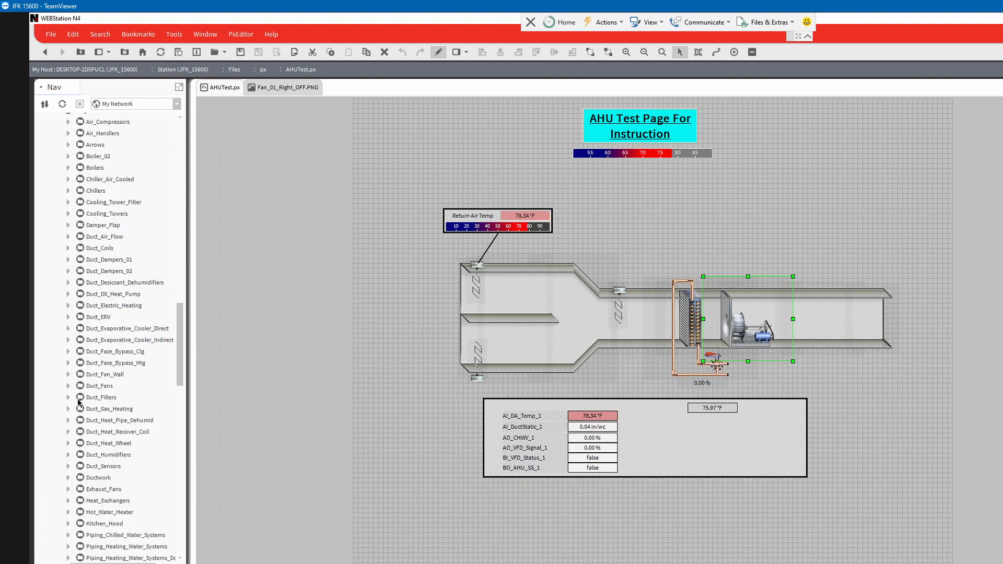
left_click(68, 398)
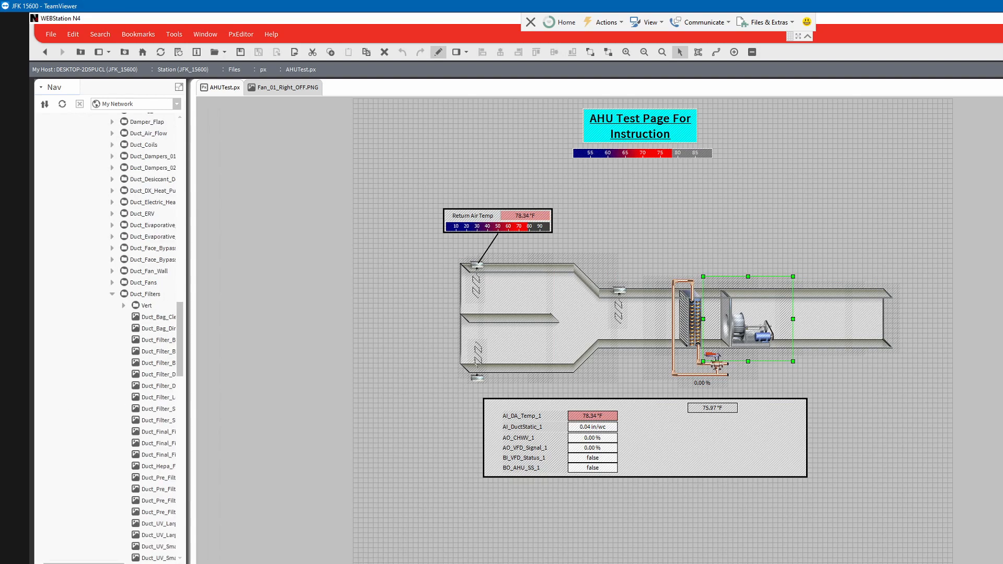
left_click_drag(108, 563, 143, 563)
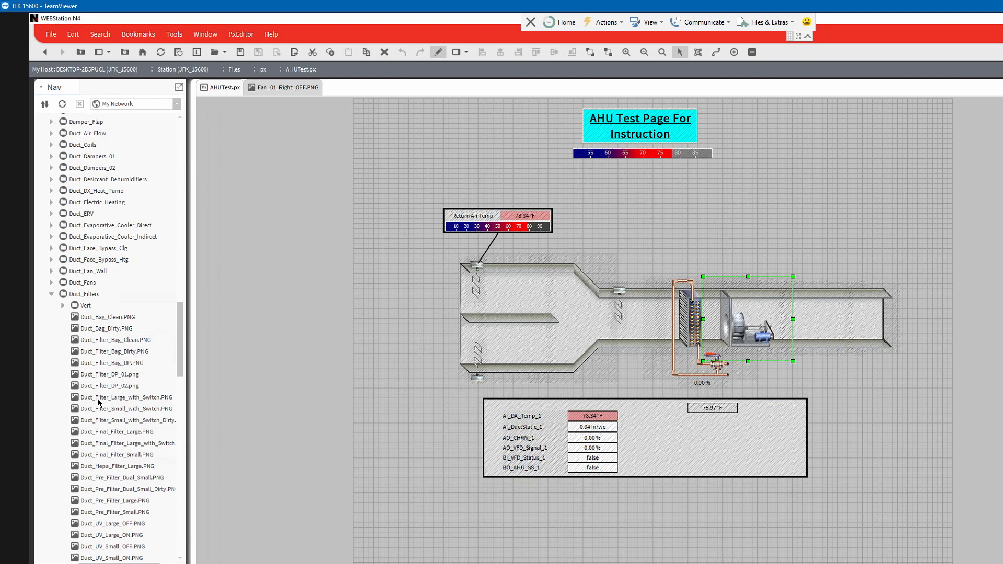
- Add Duct_Filter_Large_with_Switch.PNG to the page at full image size and align it in the duct just upstream of the cooling coil
left_click_drag(98, 401, 410, 287)
left_click(416, 284)
left_click(412, 292)
left_click_drag(414, 283, 401, 268)
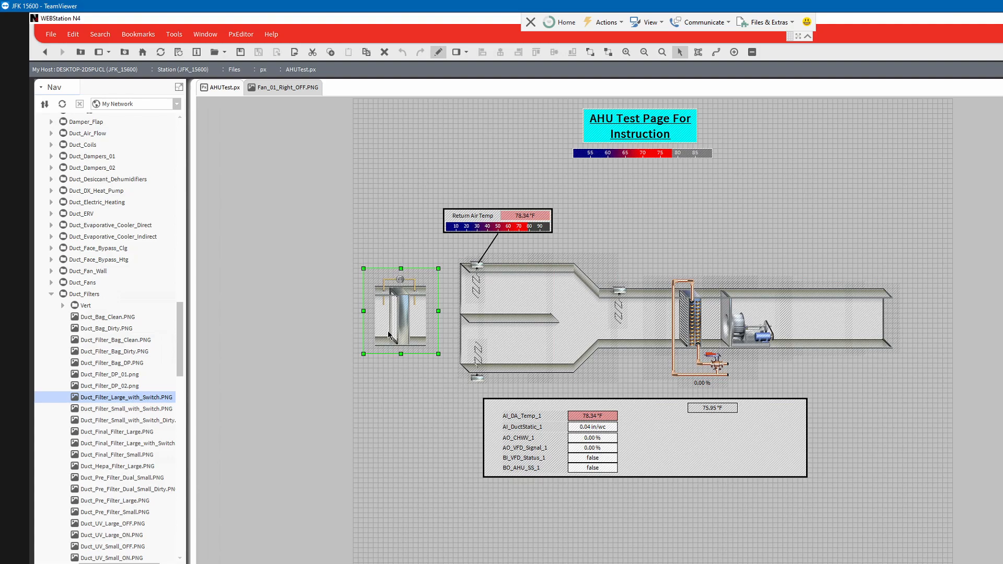
left_click_drag(406, 332, 651, 337)
key("Up")
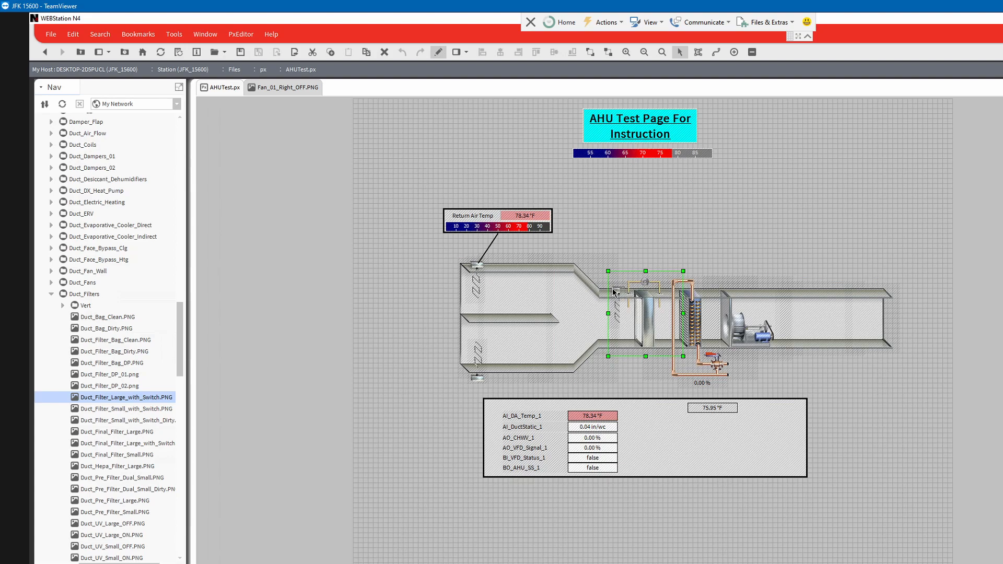
- Bring the averaging sensor upstream of the filter in front of the overlapping images and shift it slightly upstream
left_click(648, 234)
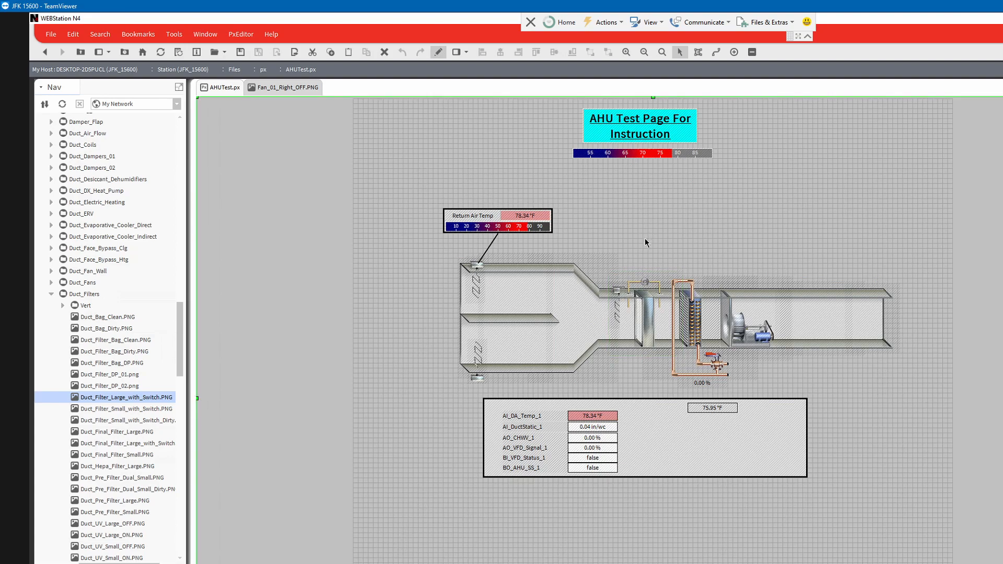
left_click_drag(644, 242, 579, 368)
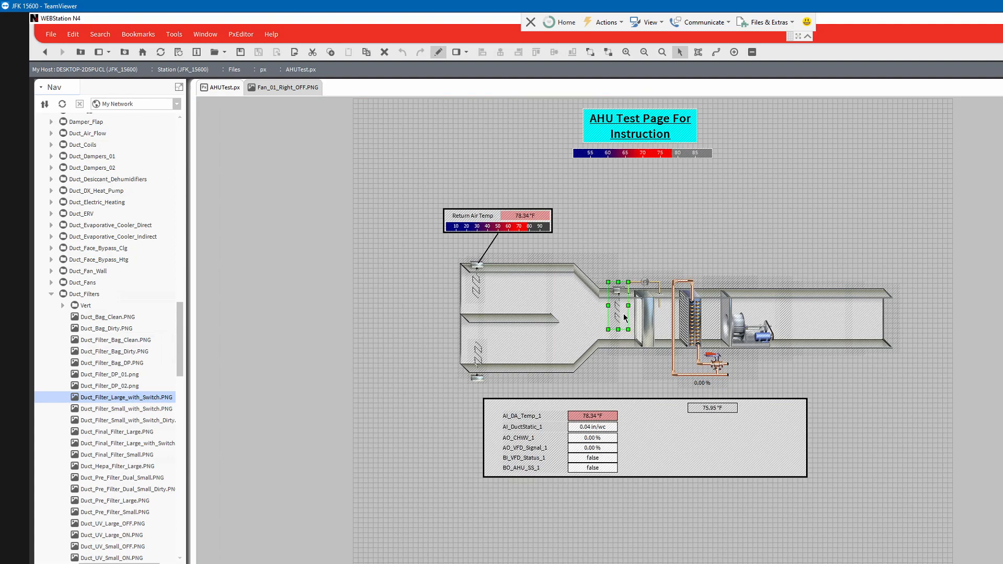
right_click(618, 284)
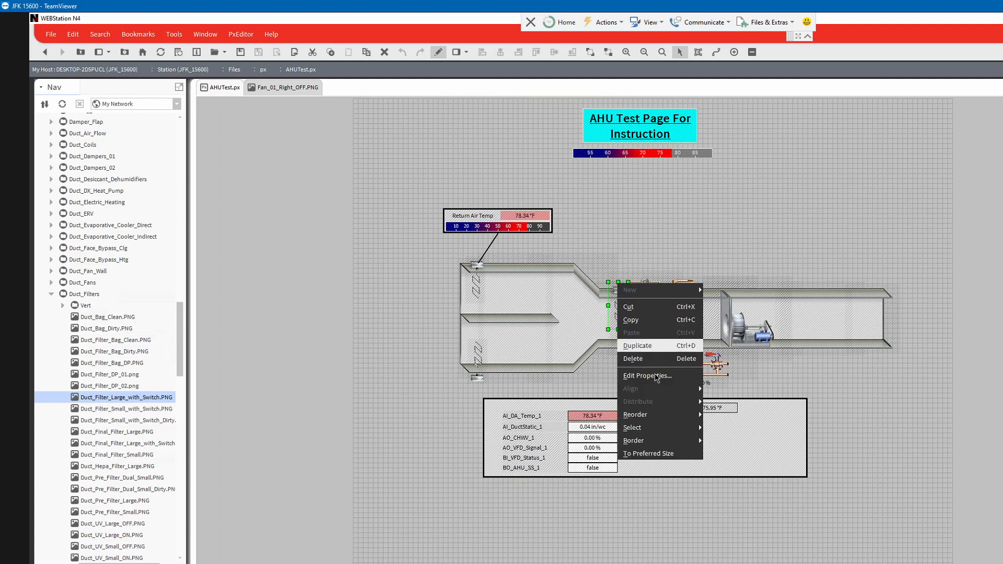
mouse_move(666, 417)
left_click(716, 414)
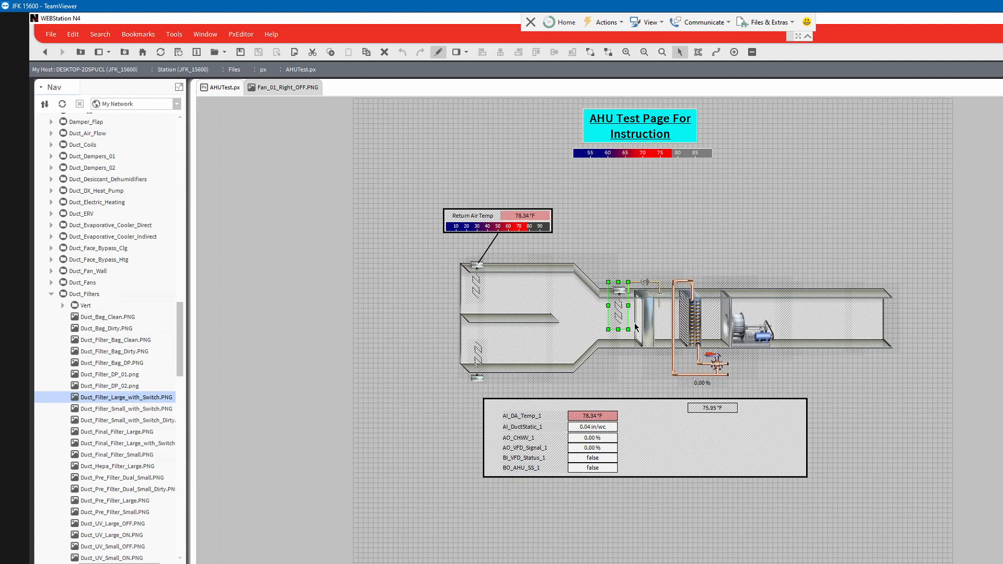
left_click_drag(615, 310, 607, 307)
left_click(695, 221)
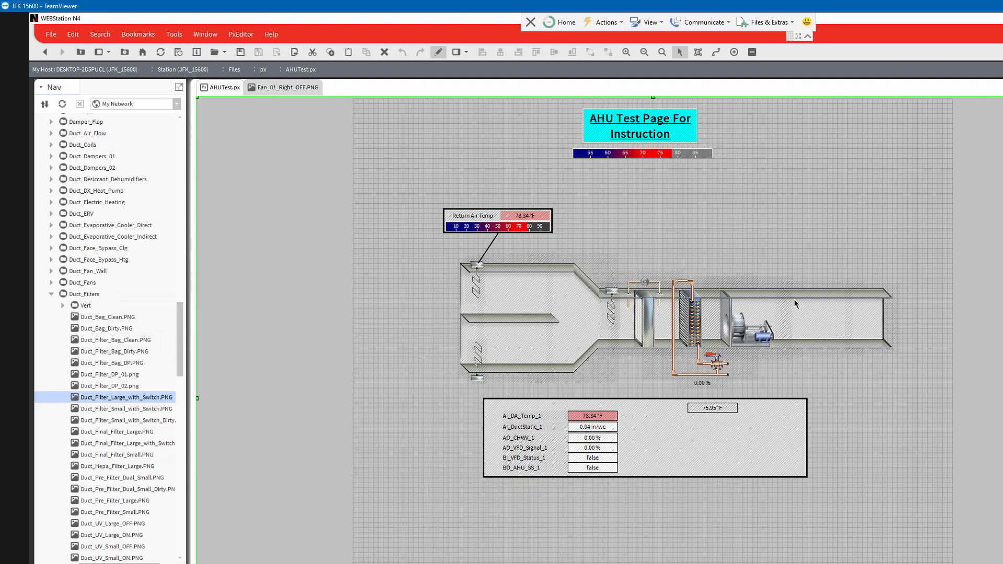
- Move the cooling coil slightly downstream in the duct and the supply fan farther downstream of it
left_click(695, 324)
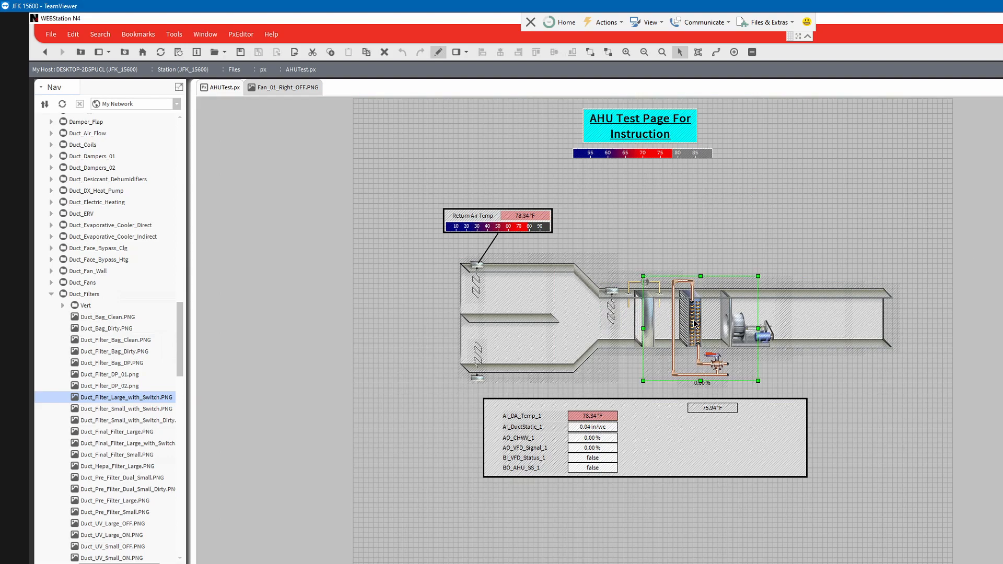
left_click_drag(694, 324, 768, 329)
key("Up")
key("Up")
key("Right")
key("Right")
key("Right")
key("Right")
key("Right")
key("Right")
key("Right")
key("Right")
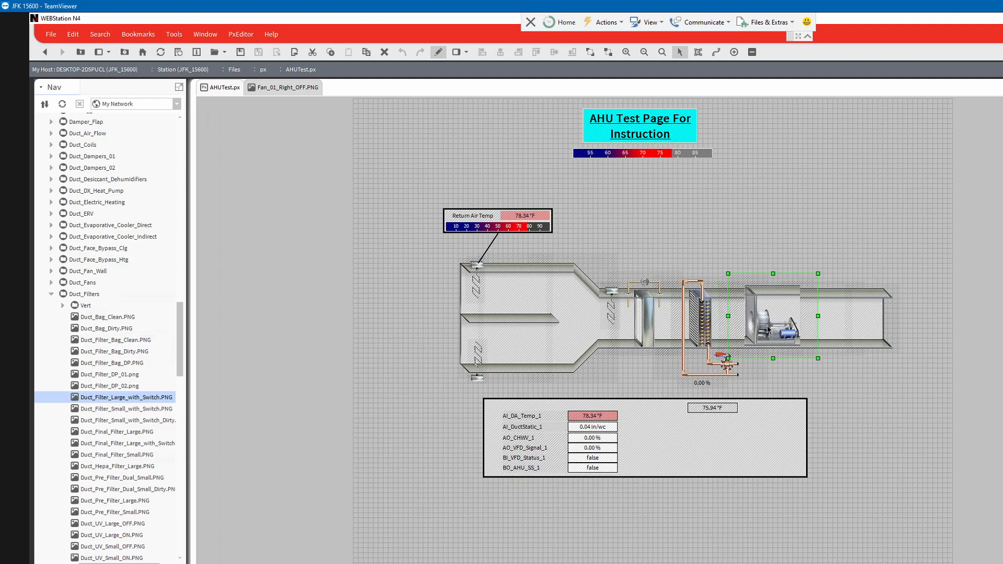
- Lower the supply fan so that its housing lines up with the duct walls
key("Down")
key("Down")
key("Up")
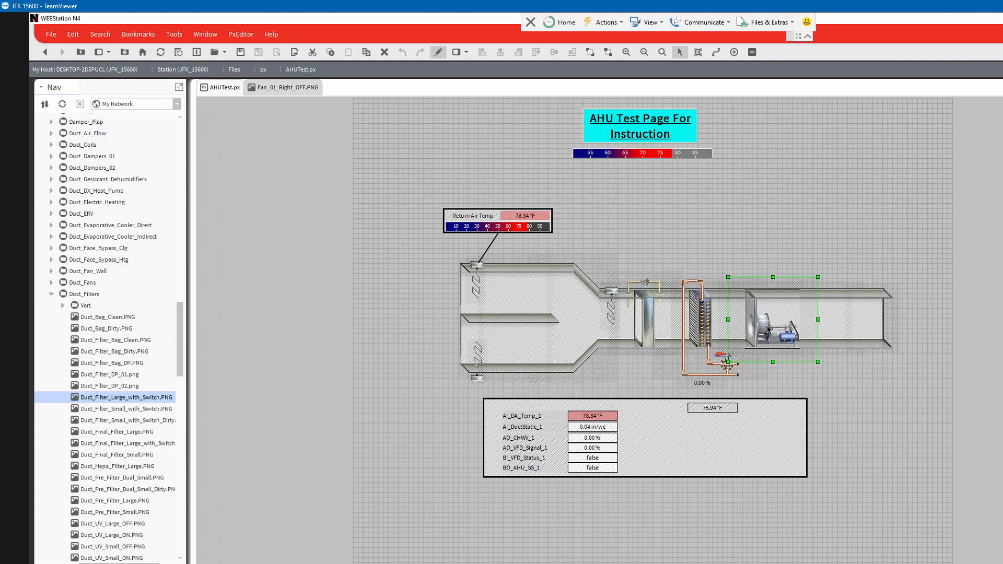
key("Up")
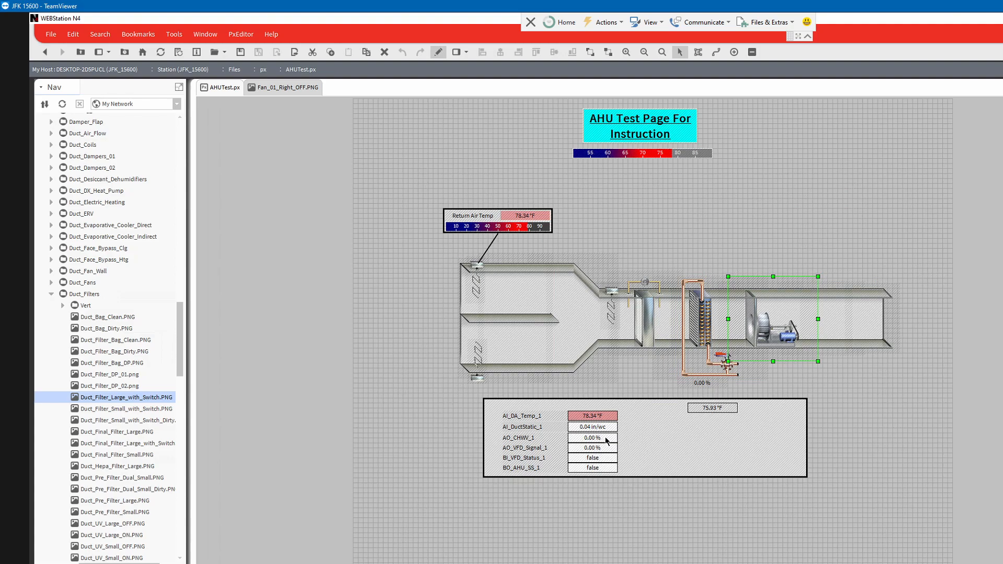
- Animate the background of the BO_AHU_SS_1 value label with Boolean To Simple, using lime for the true value
left_click(574, 469)
double_click(595, 472)
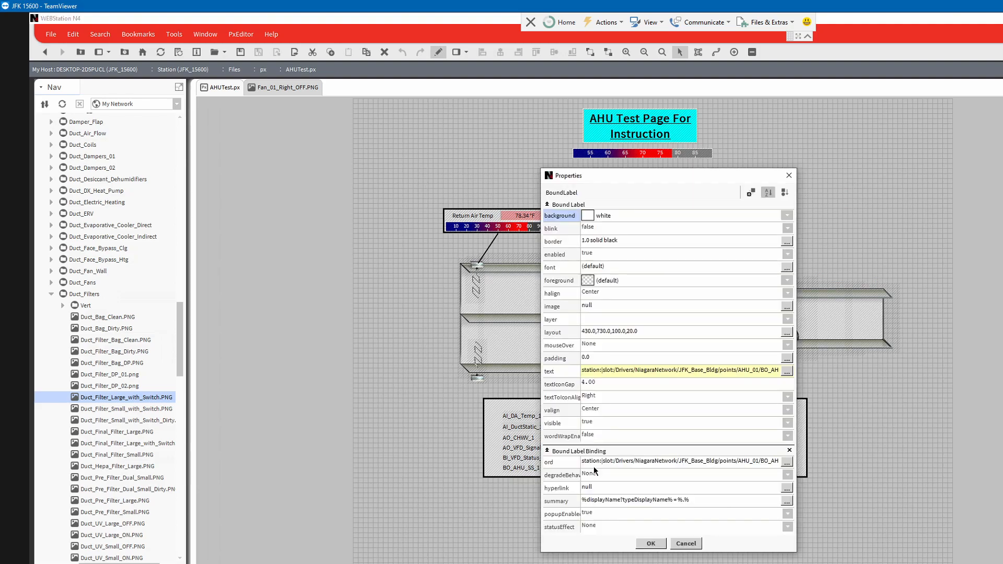
right_click(610, 214)
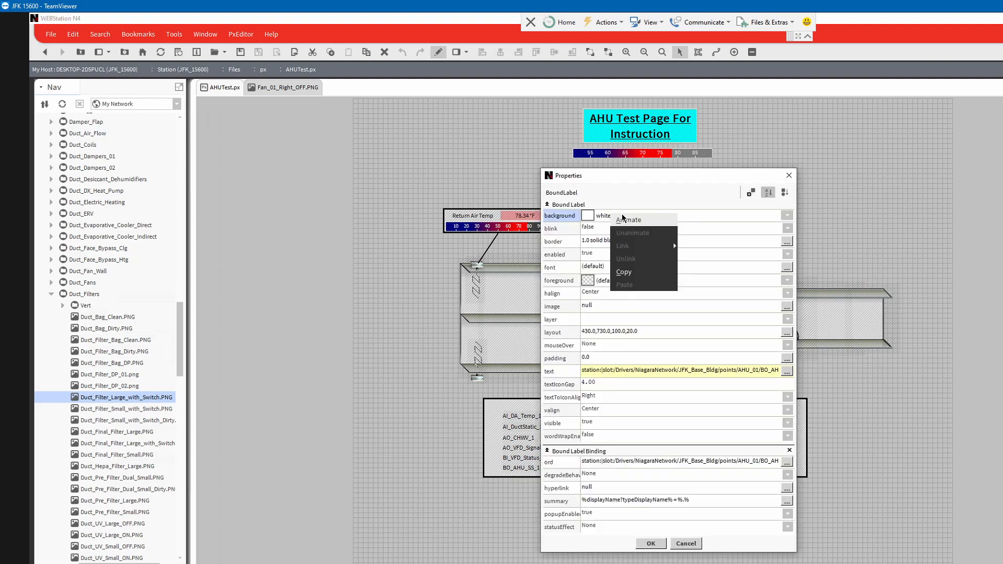
left_click(626, 215)
left_click(586, 340)
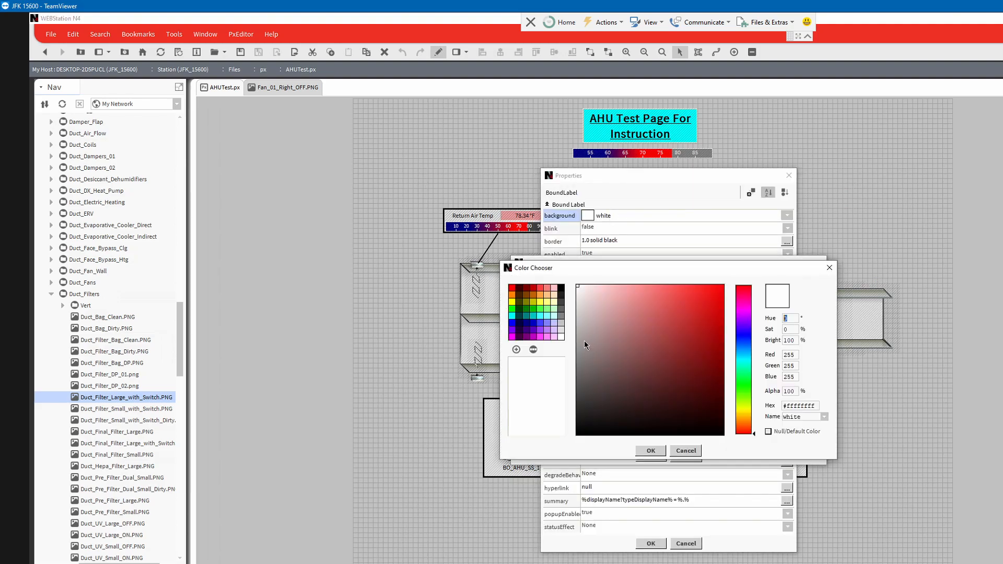
left_click(511, 309)
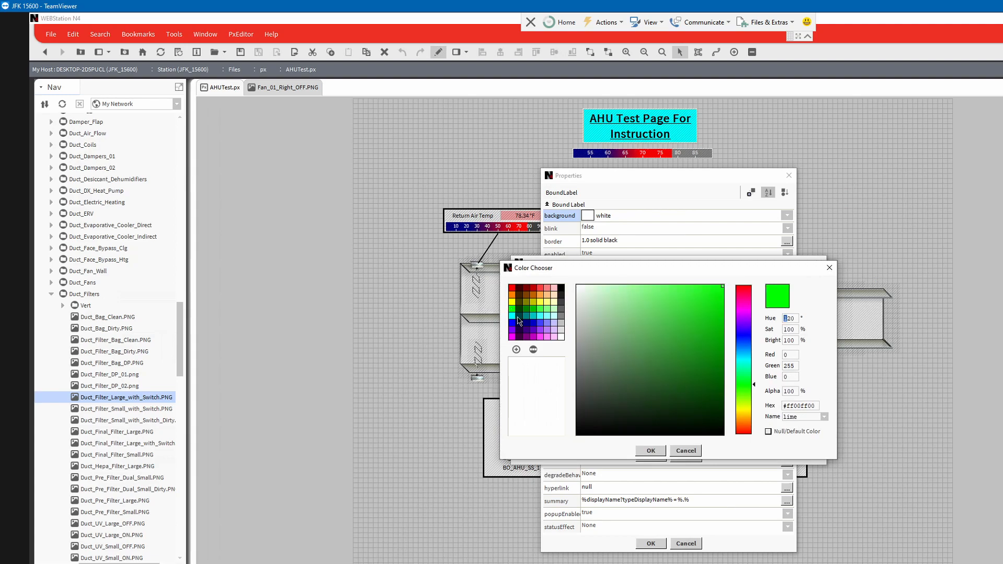
left_click(650, 451)
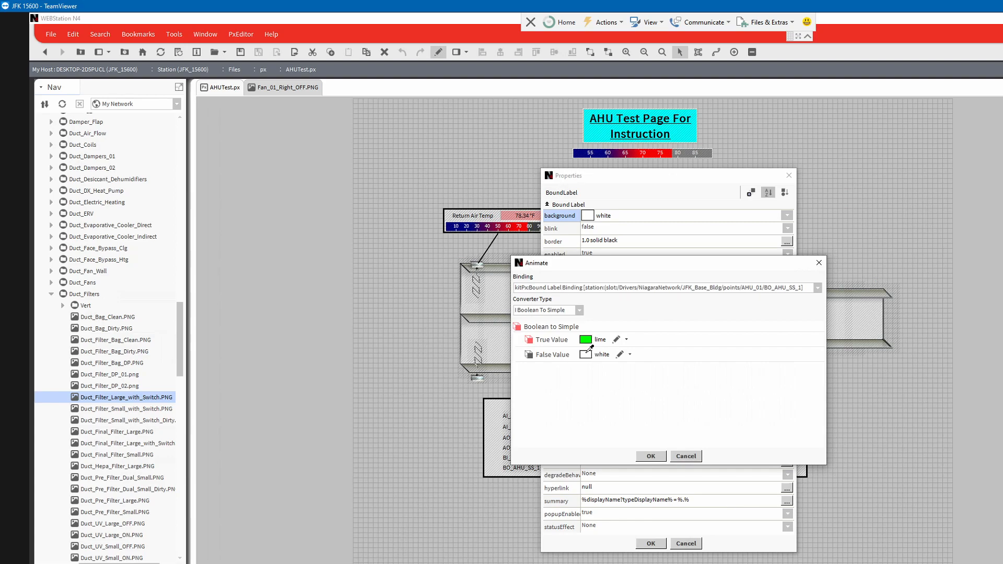
left_click(651, 457)
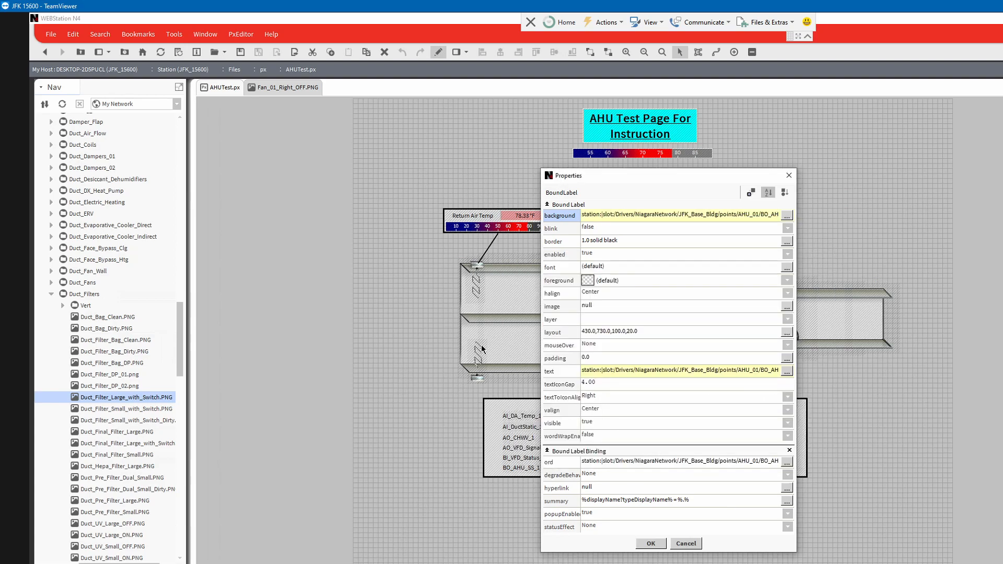
- Animate the foreground of the BO_AHU_SS_1 value label with black for both the true and false values
right_click(594, 285)
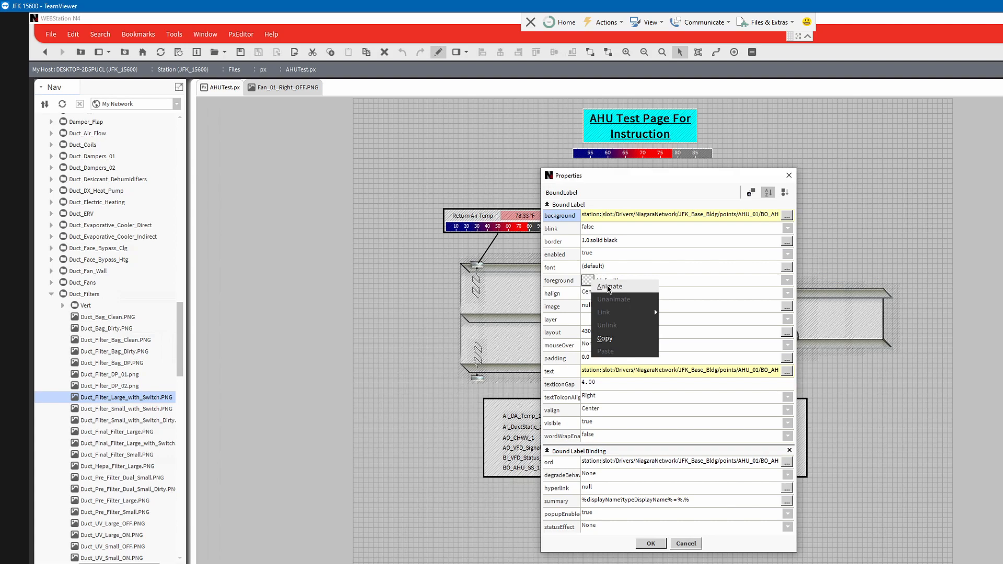
left_click(654, 309)
left_click(586, 339)
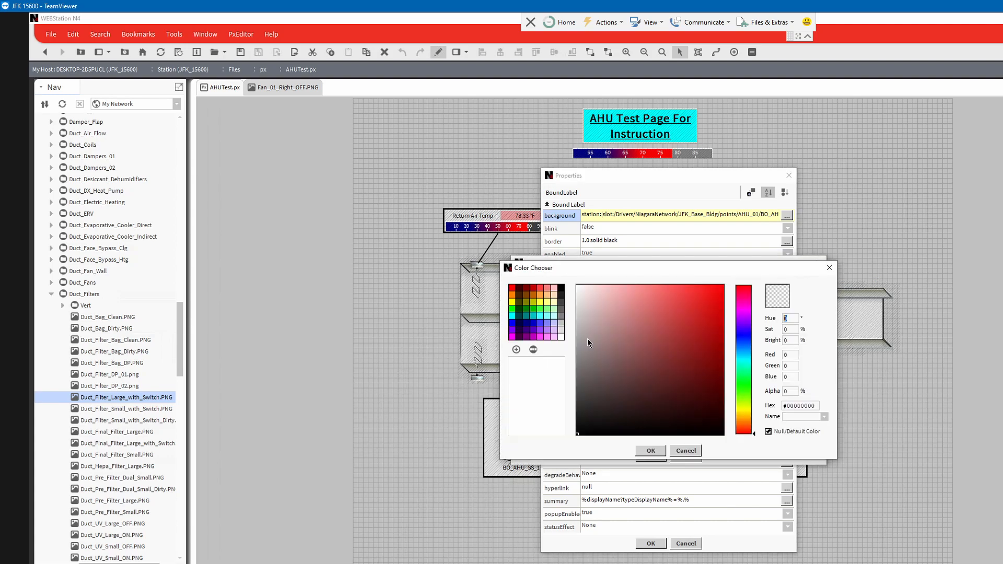
left_click(561, 288)
left_click(646, 450)
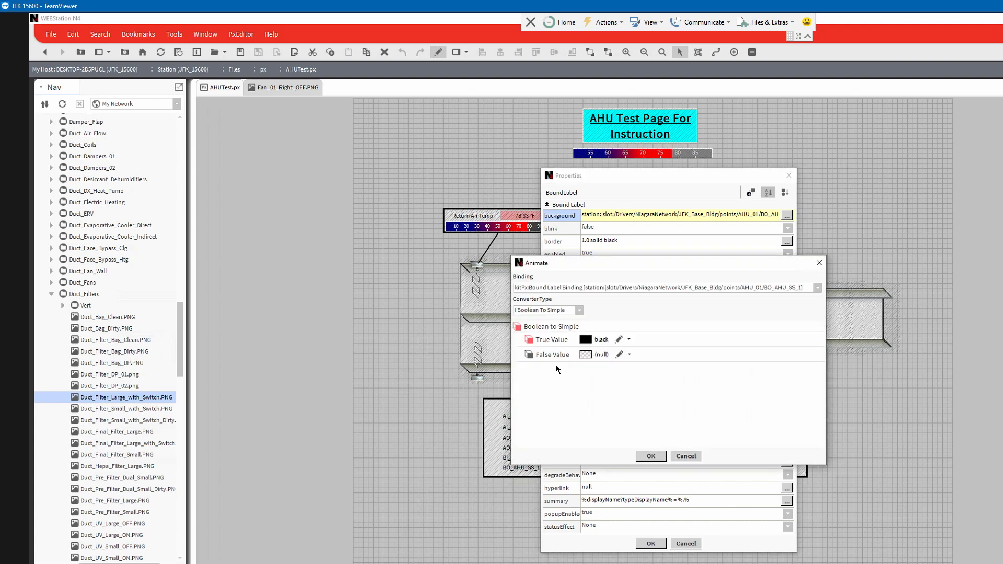
left_click(586, 353)
left_click(561, 288)
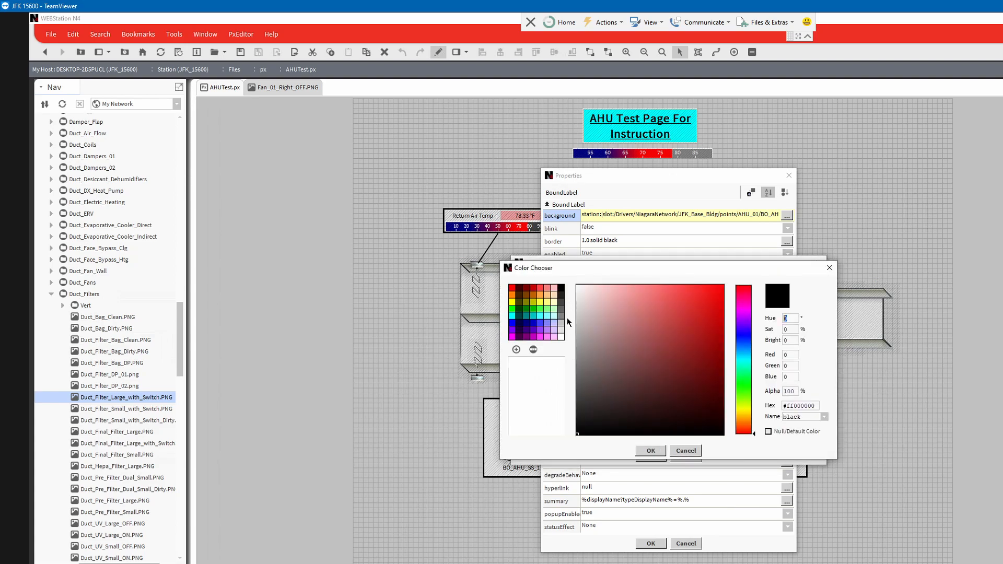
left_click(650, 451)
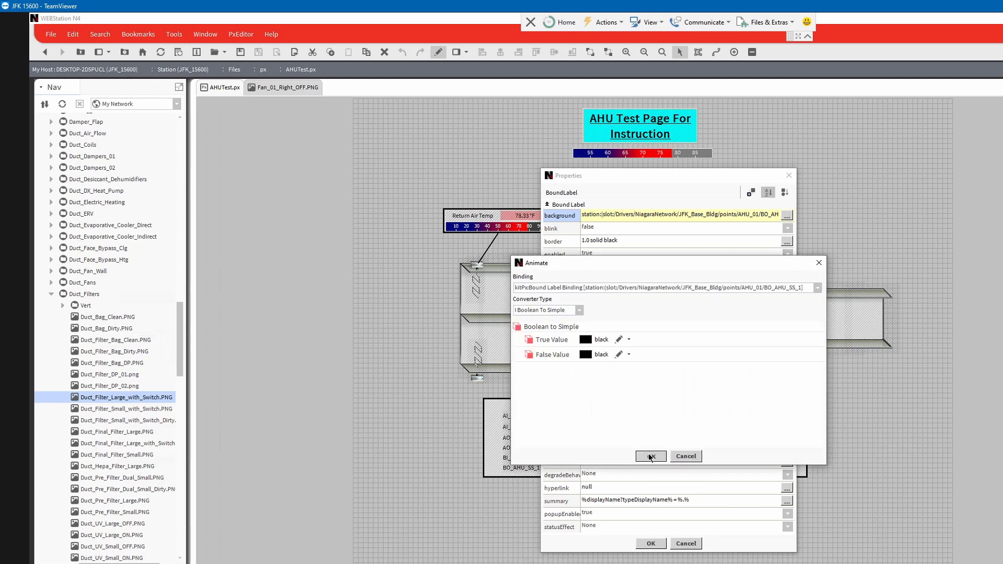
left_click(646, 456)
- Set the label binding's status effect to Color and apply the properties
left_click(620, 531)
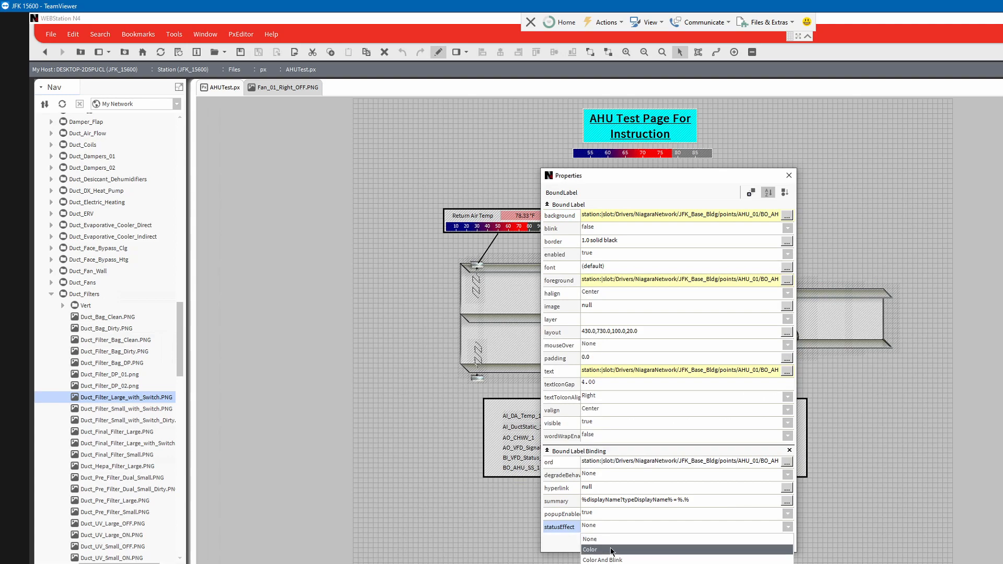
left_click(612, 550)
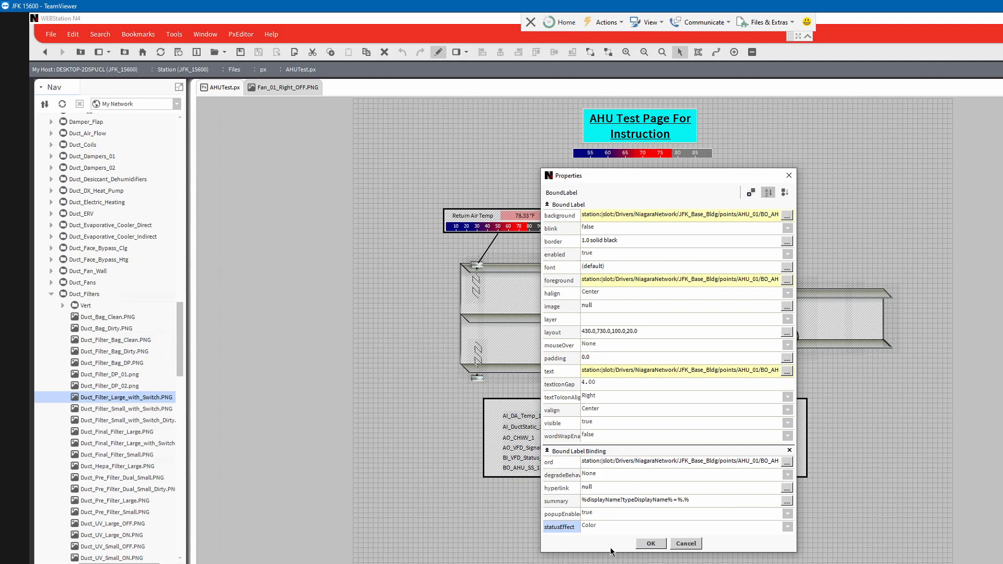
left_click(649, 544)
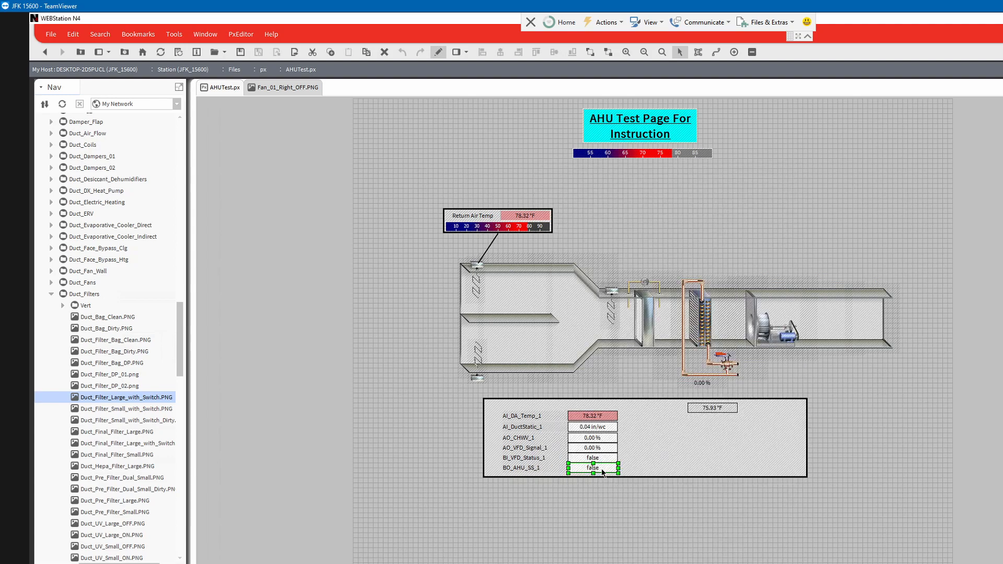
left_click(599, 501)
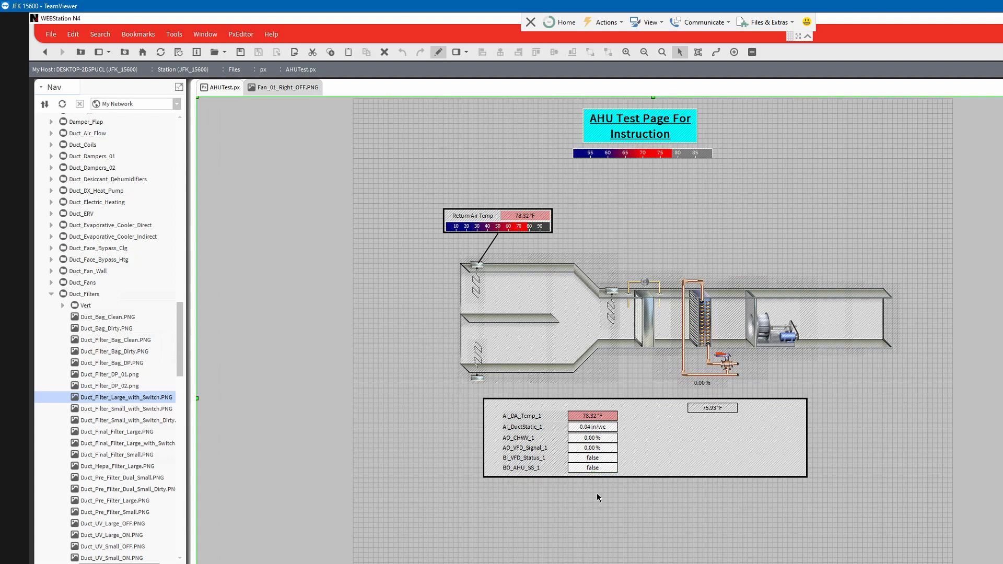
- Remove the text animation of the BO_AHU_SS_1 value label and animate it again with the I Boolean To Simple converter
double_click(598, 467)
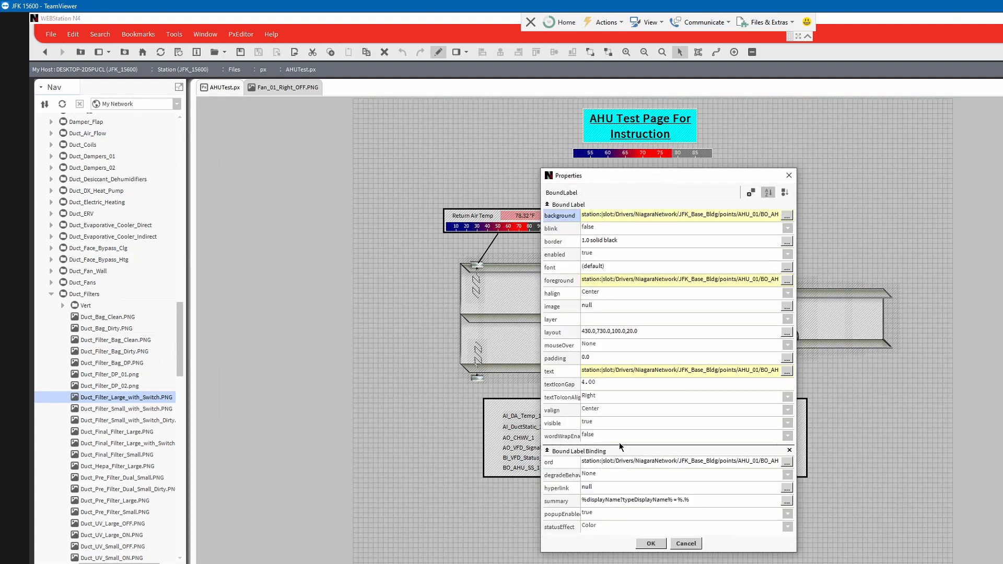
right_click(629, 374)
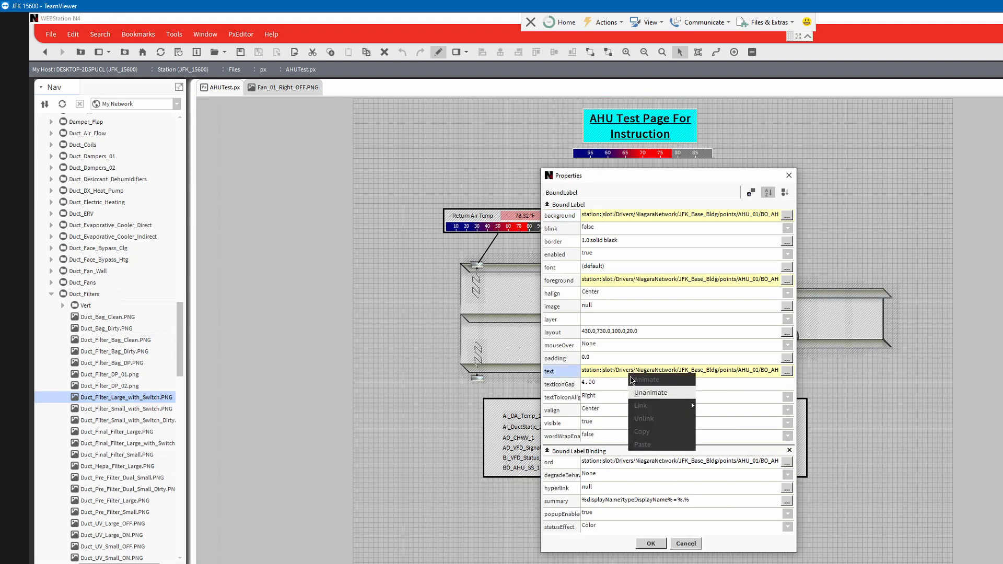
left_click(650, 392)
right_click(597, 373)
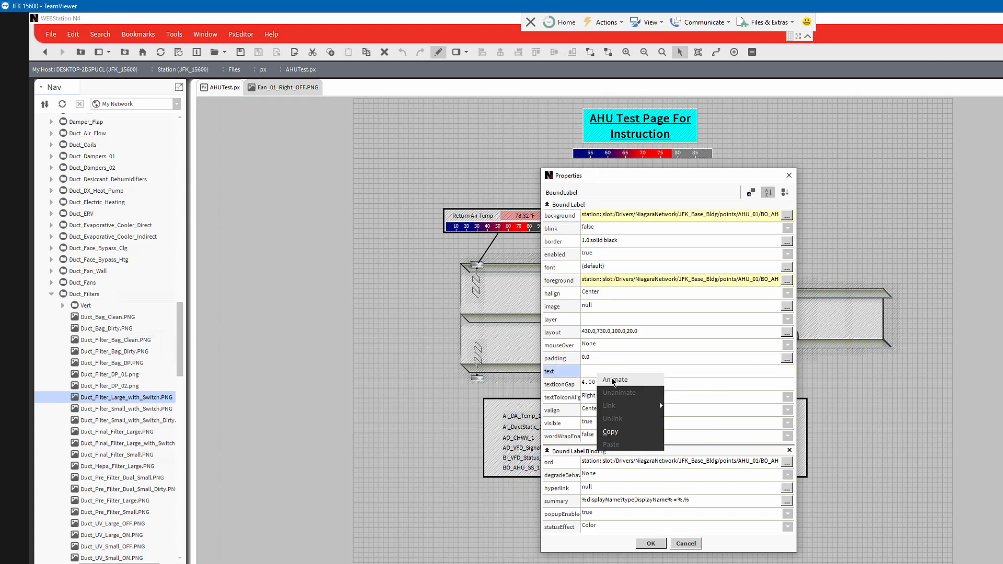
left_click(613, 380)
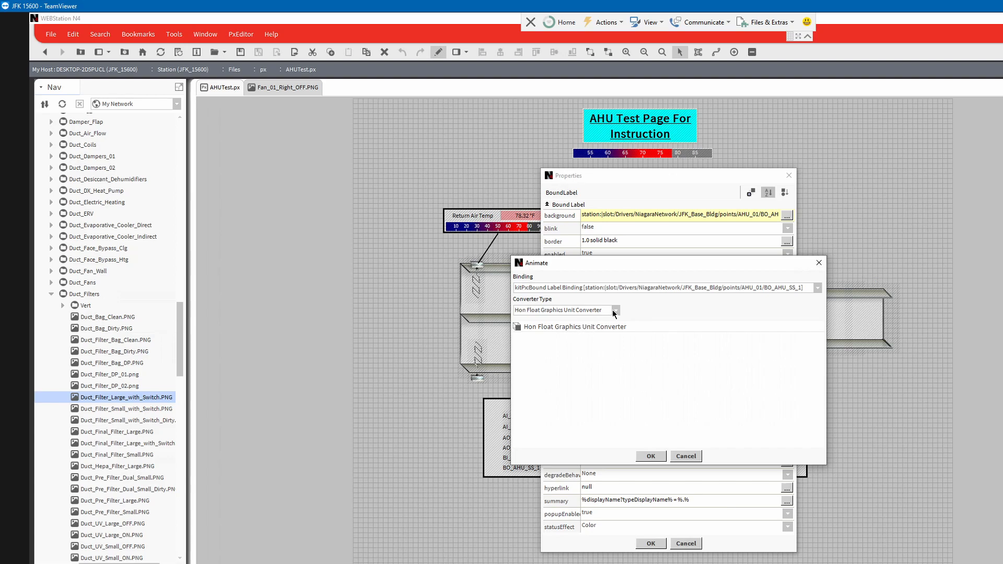
left_click(606, 310)
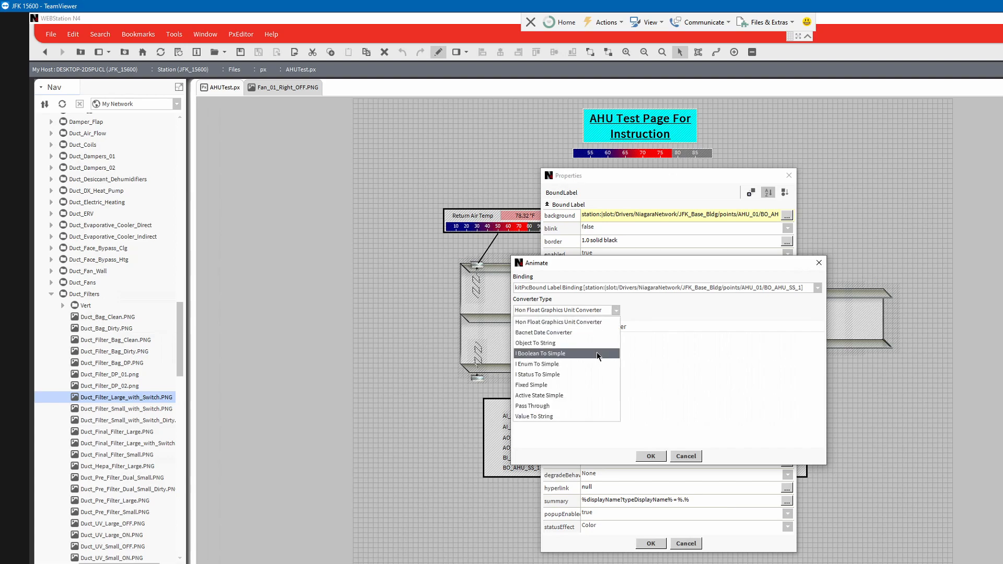
left_click(566, 352)
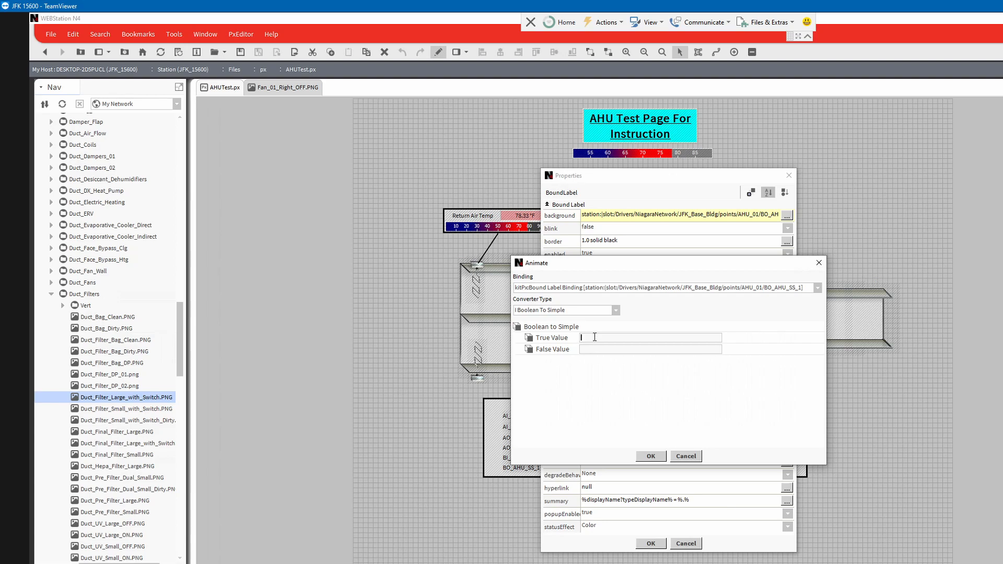
- Set the text to Enabled for the true value and Disabled for the false value, and apply the label properties
left_click(594, 338)
type("Enabled")
left_click(593, 350)
type("Disabled")
left_click(653, 456)
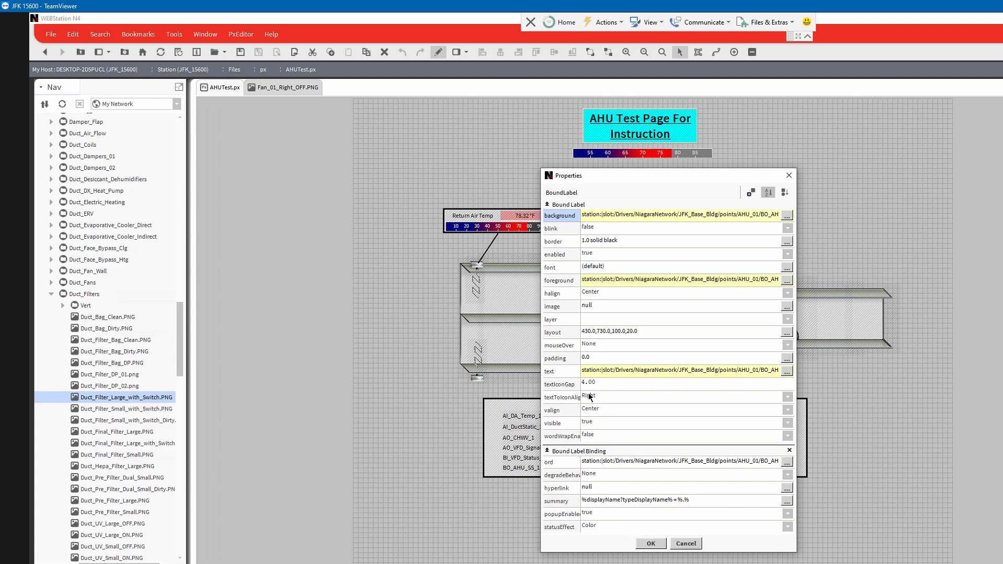
left_click(653, 543)
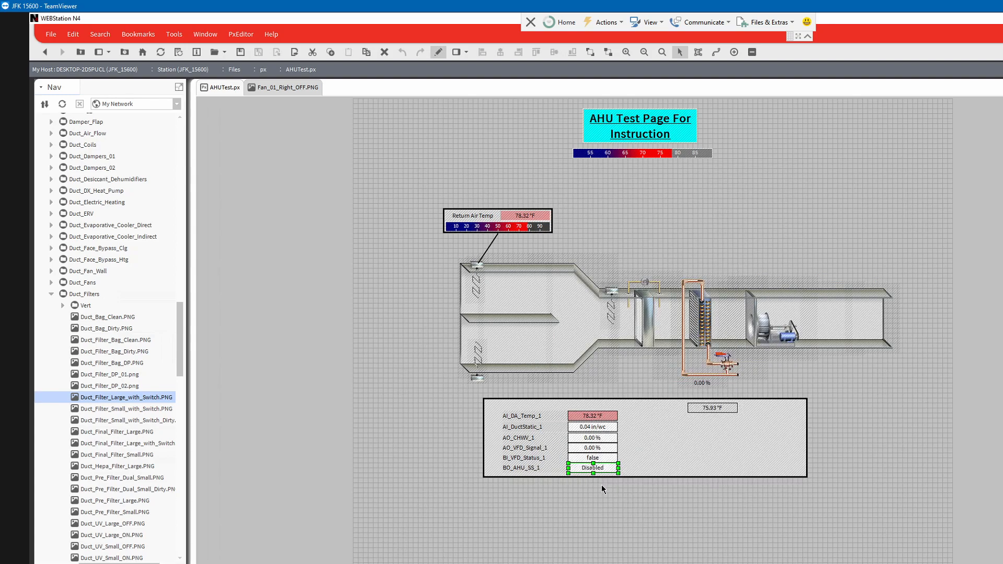
left_click(592, 510)
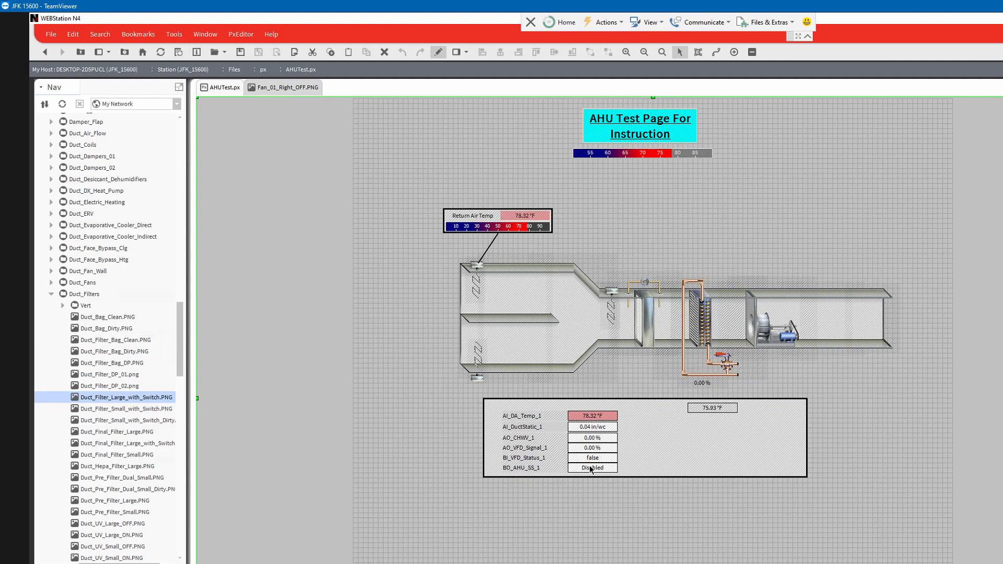
- Switch the AHU test page from edit mode to view mode
right_click(591, 467)
key("Escape")
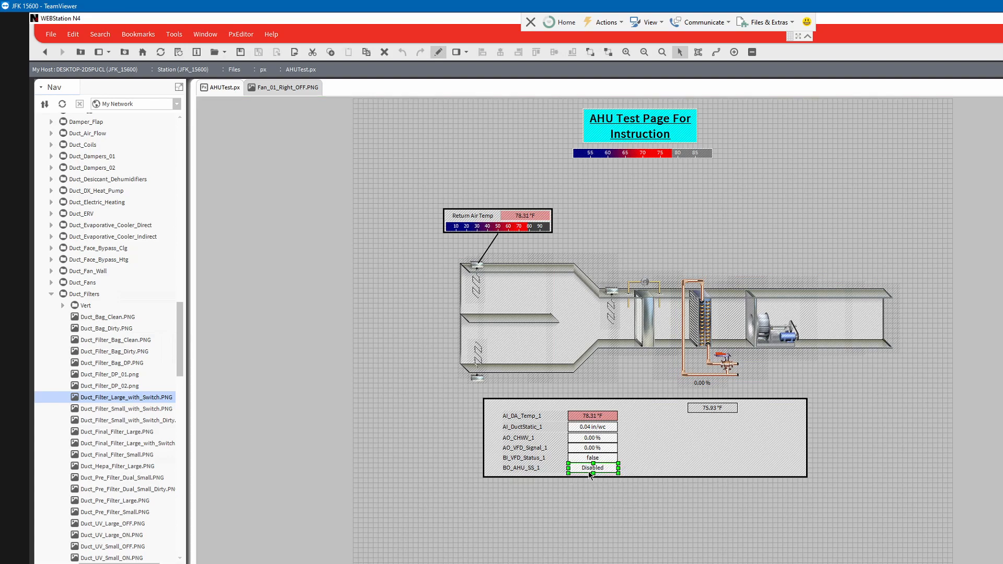
left_click(438, 52)
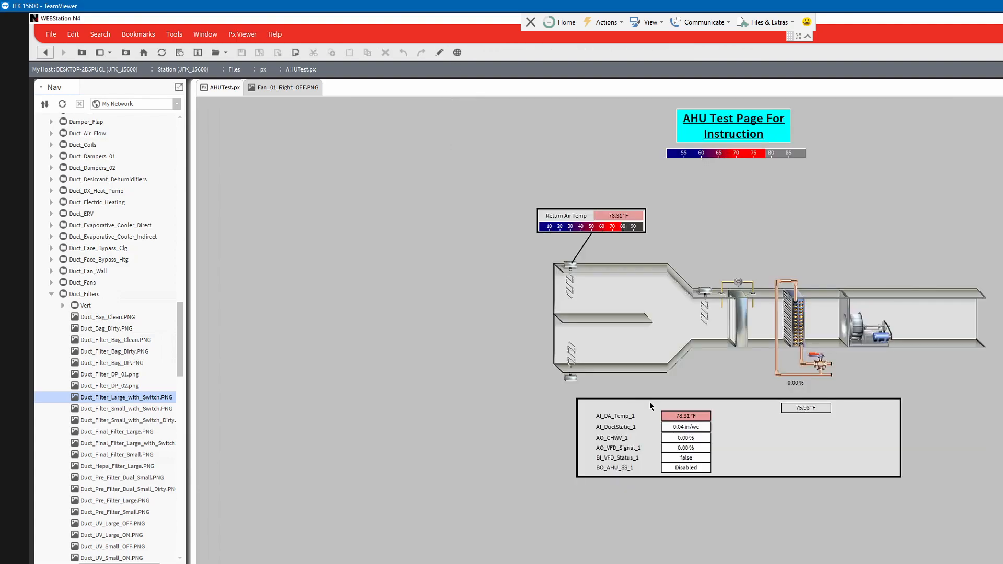
- Command the BO_AHU_SS_1 value to Emergency Active, and return the AHU test page to edit mode
right_click(691, 470)
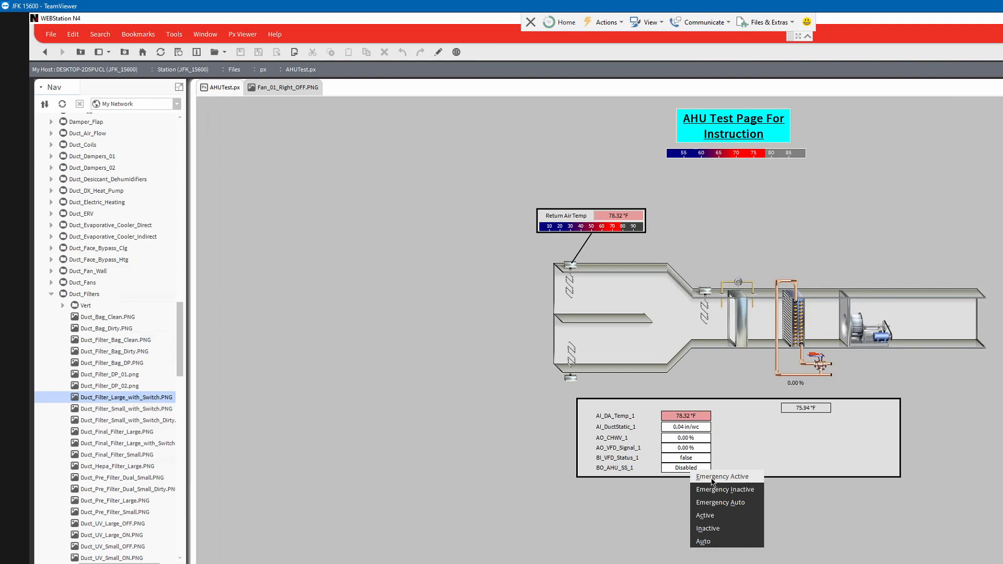
left_click(712, 478)
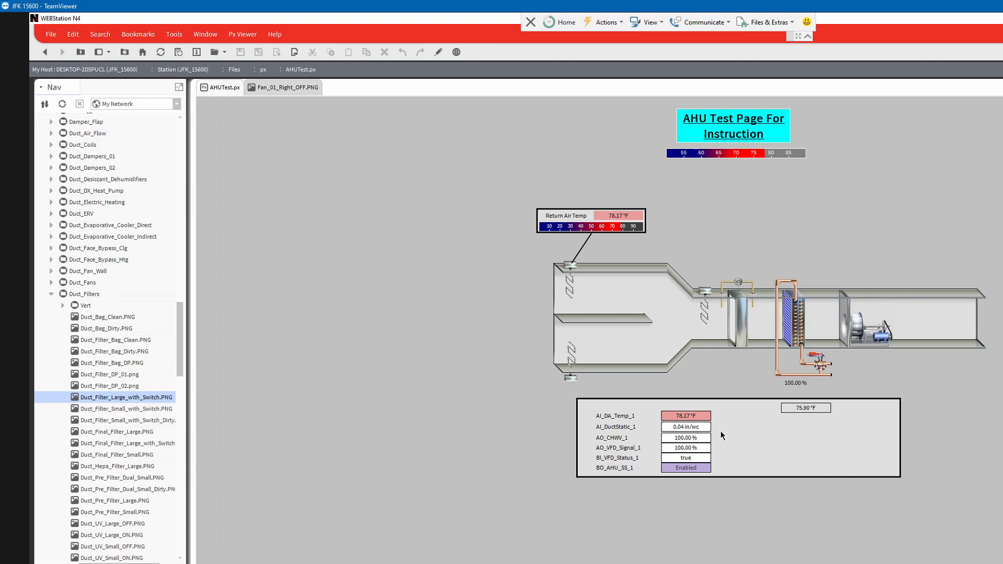
left_click(440, 52)
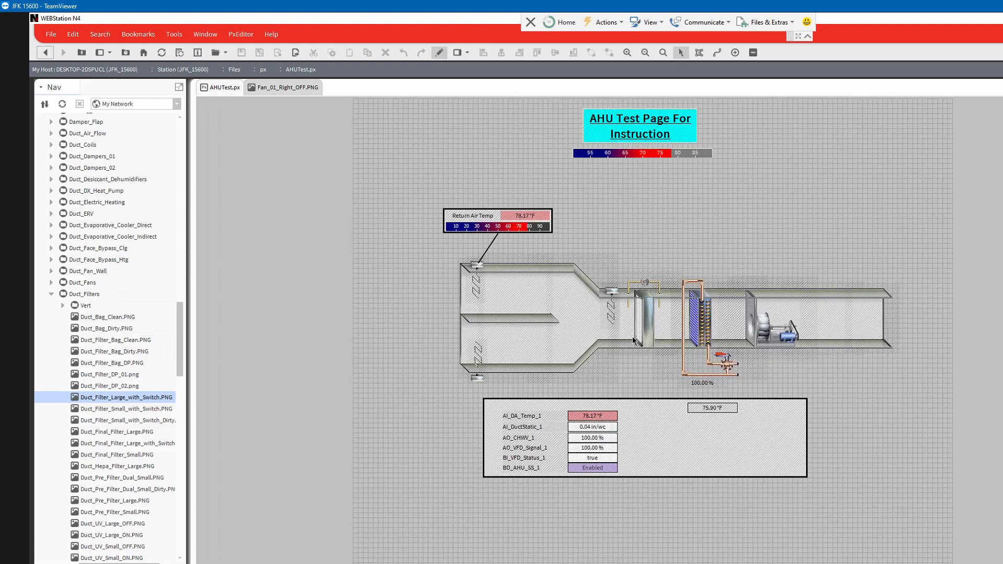
right_click(603, 470)
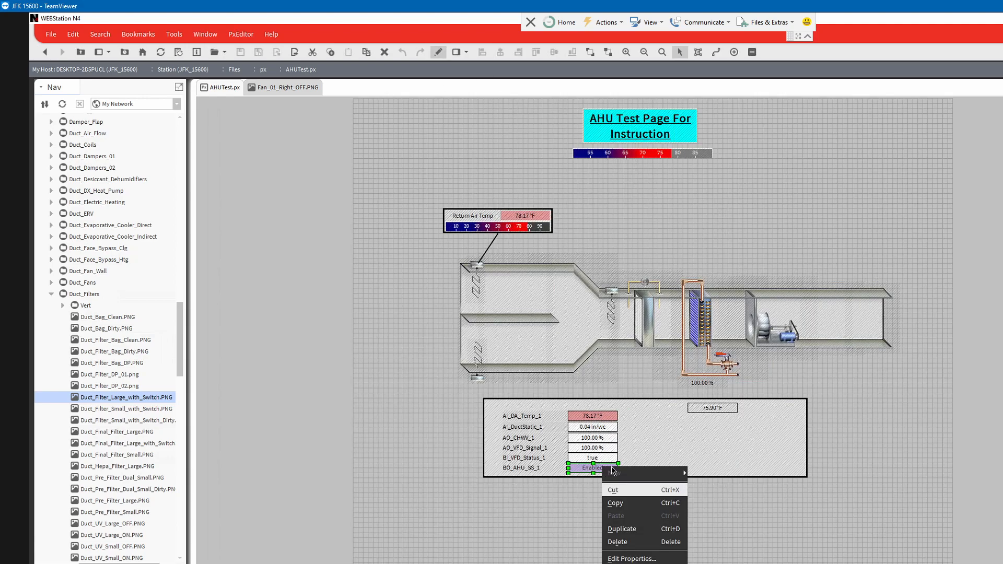
left_click(588, 503)
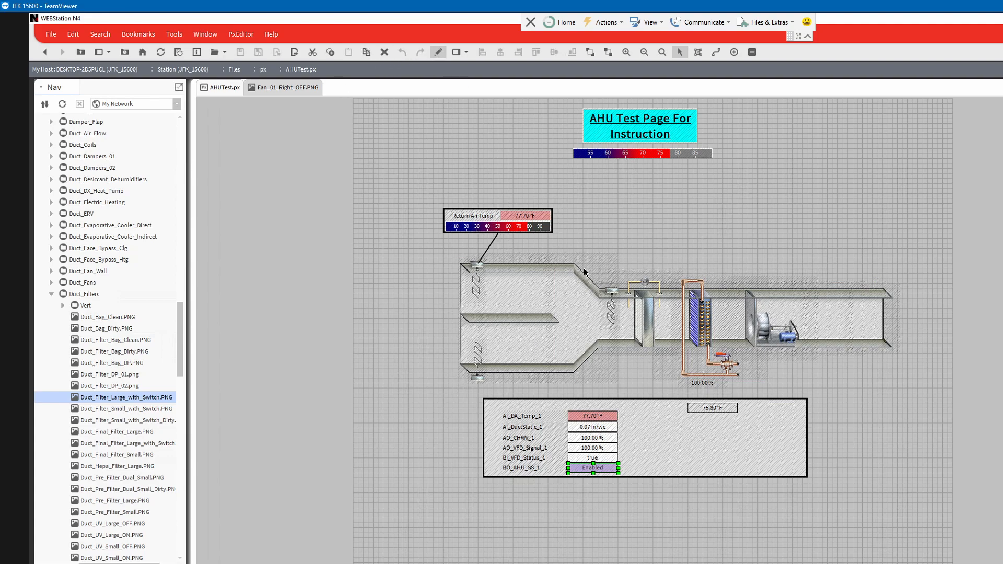
- Duplicate the cooling coil onto the return-air ductwork and open the copy's image animation ranges
left_click(701, 329)
key("ctrl+d")
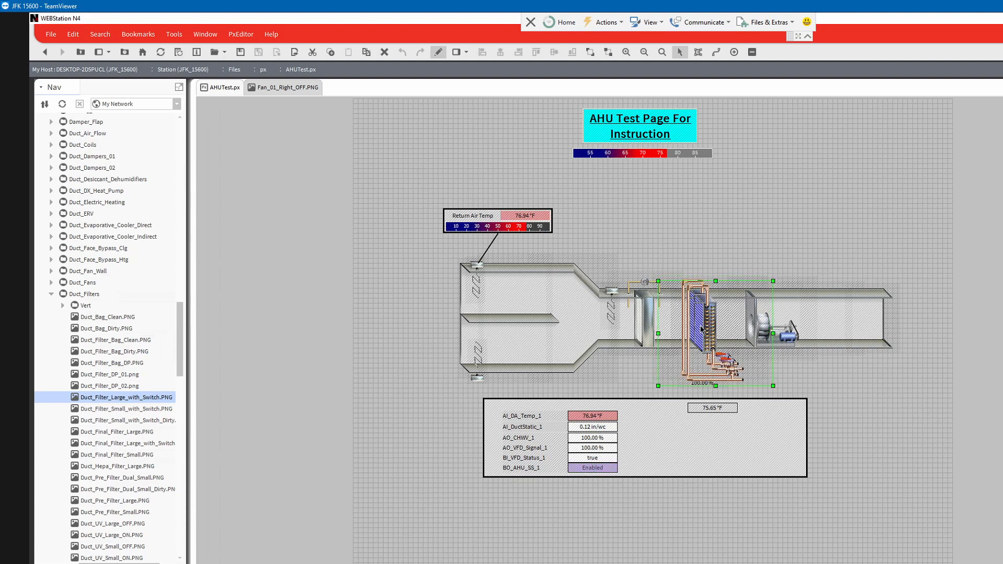
left_click_drag(702, 329, 533, 280)
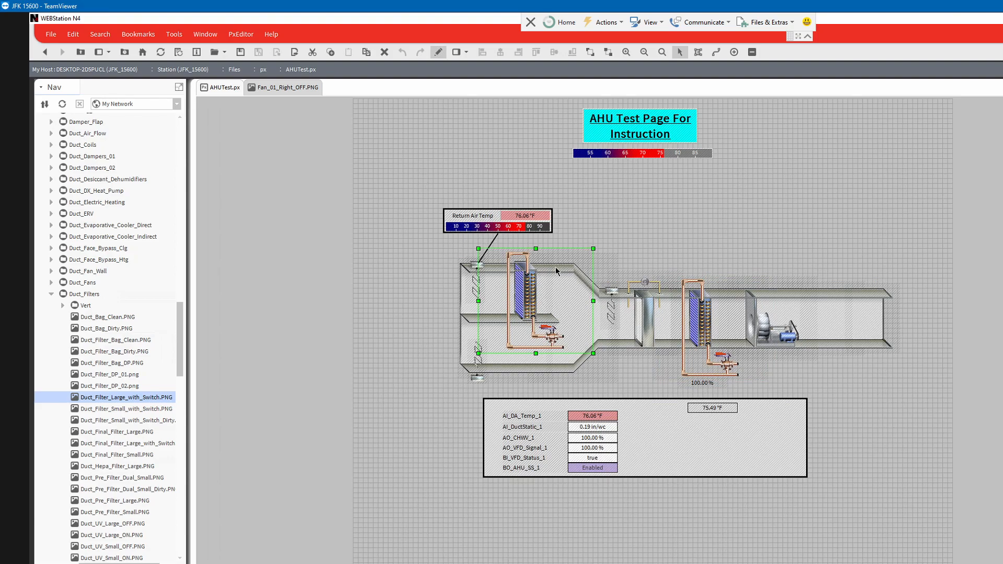
double_click(536, 281)
left_click(616, 308)
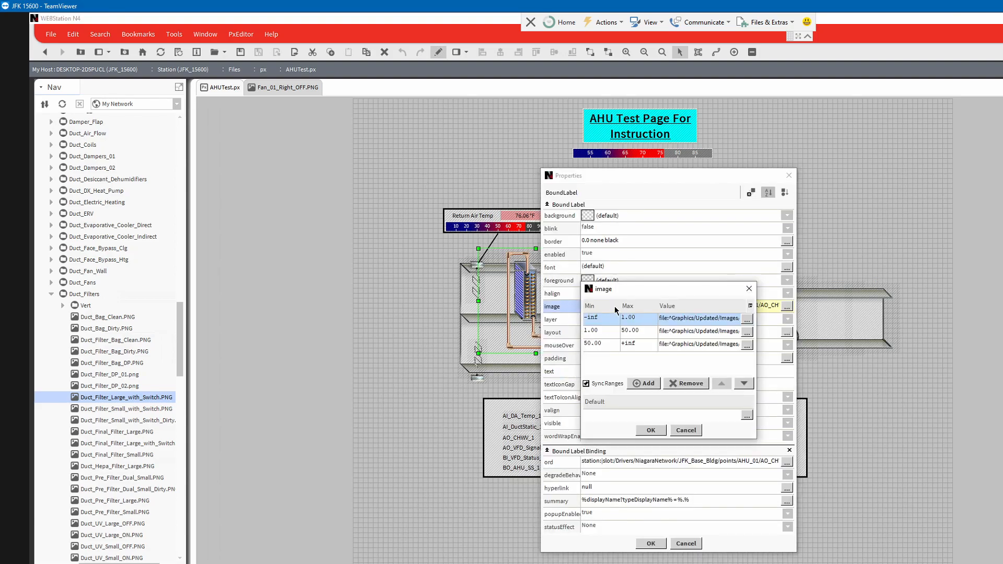
left_click(747, 319)
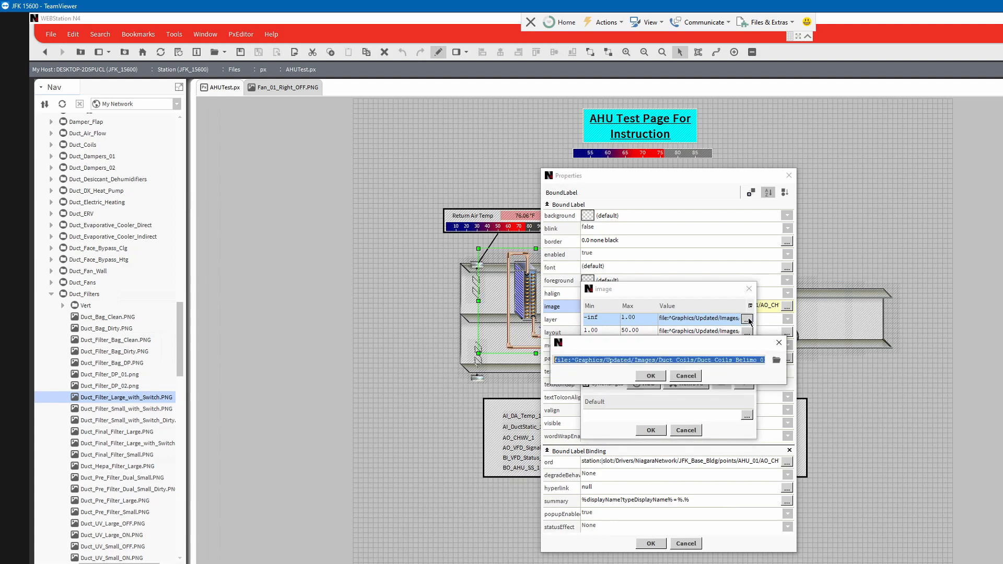
left_click(777, 360)
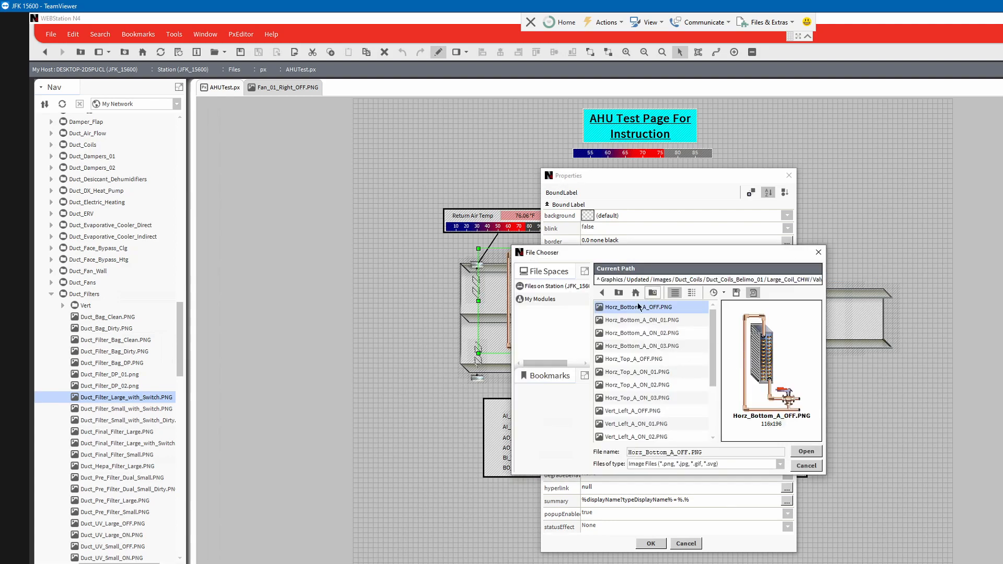
left_click(662, 280)
scroll(615, 367, "down", 1)
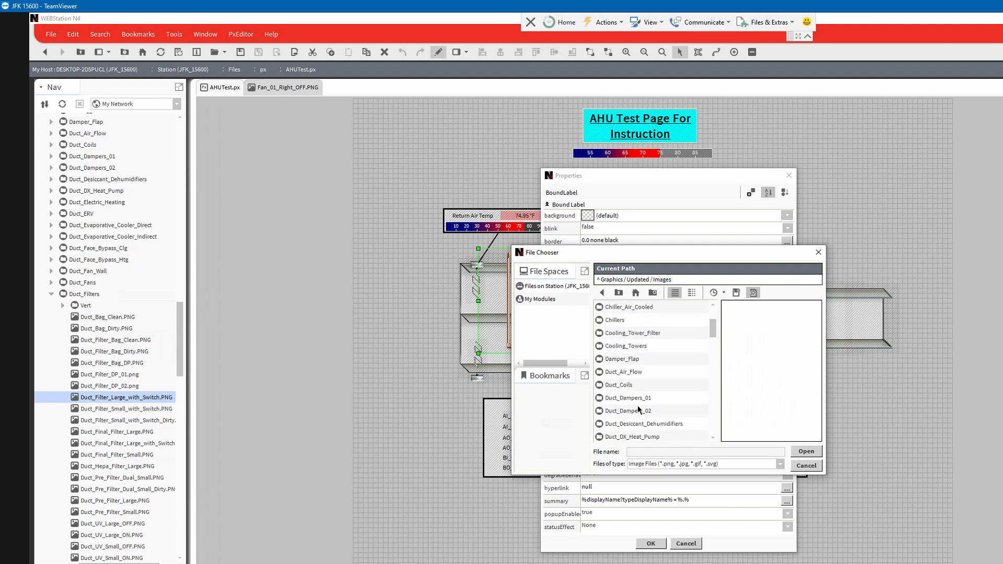
left_click(625, 399)
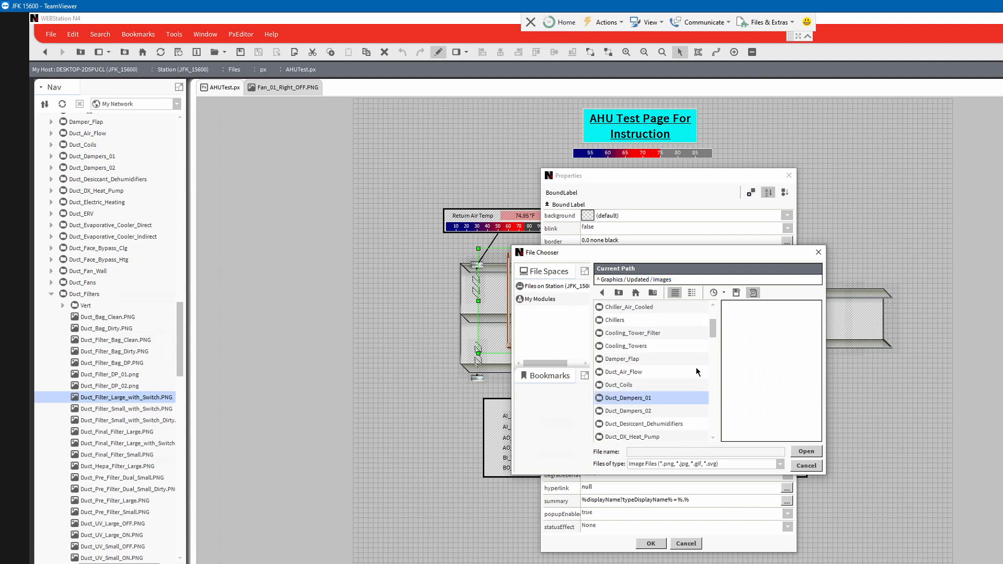
double_click(635, 400)
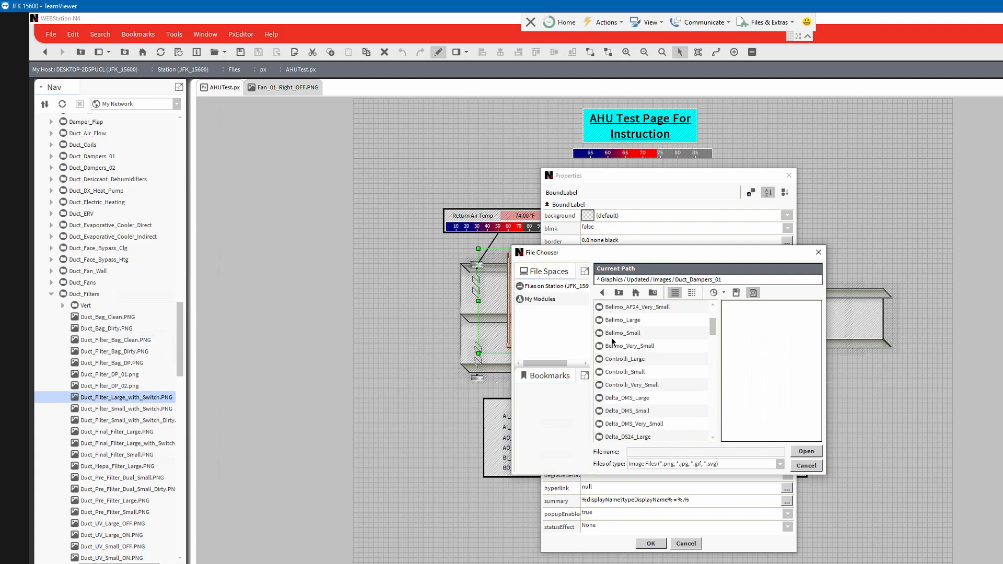
left_click(623, 321)
double_click(623, 322)
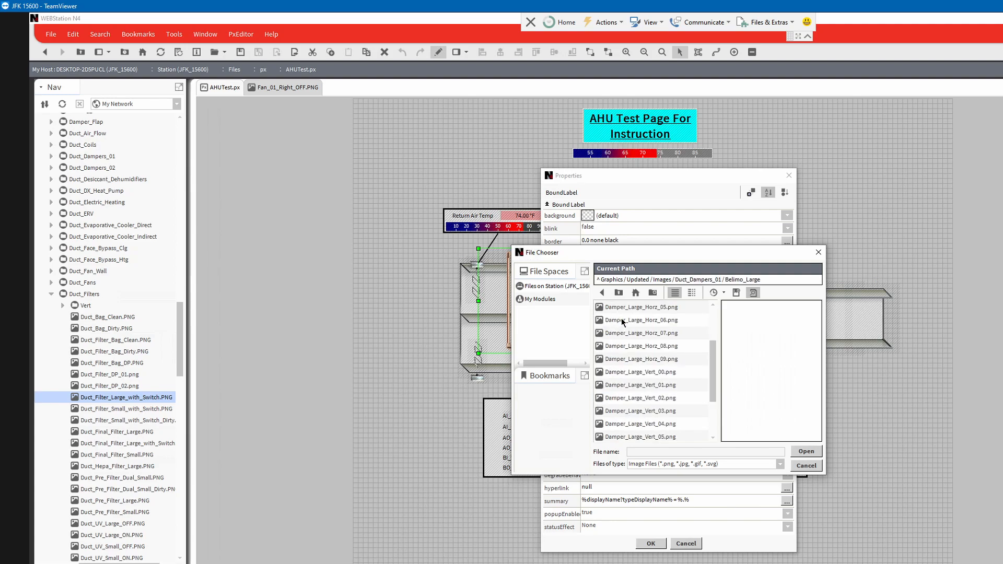
double_click(631, 307)
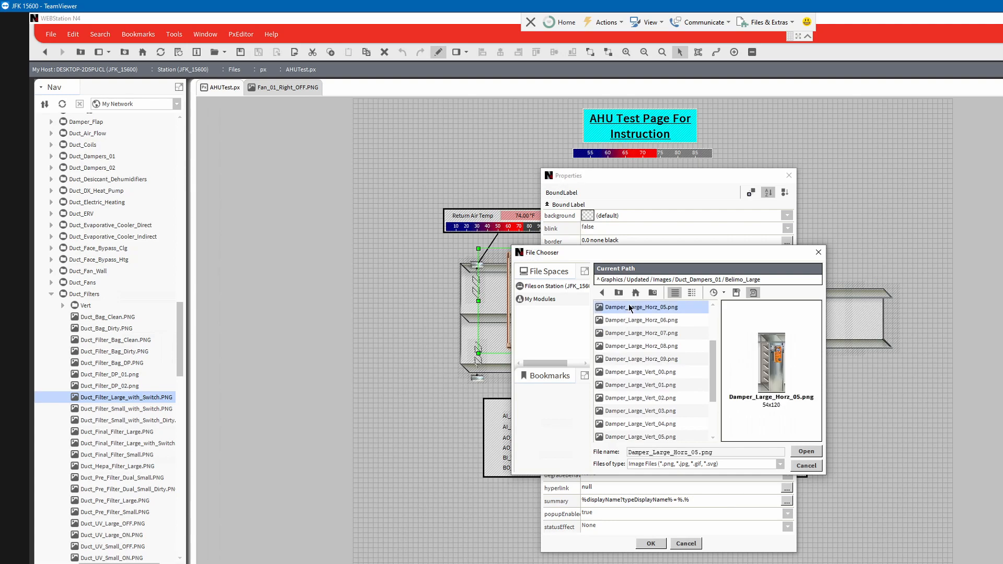
left_click(690, 375)
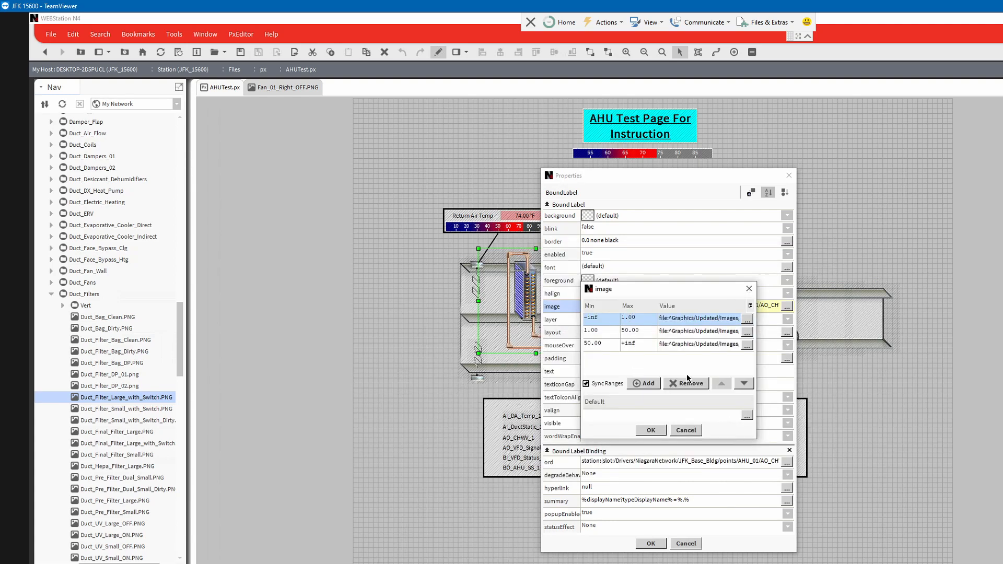
- Choose Damper_Large_Horz_00.png from Duct_Dampers_01/Belimo_Large as the image for the -inf to 1.00 range
double_click(701, 322)
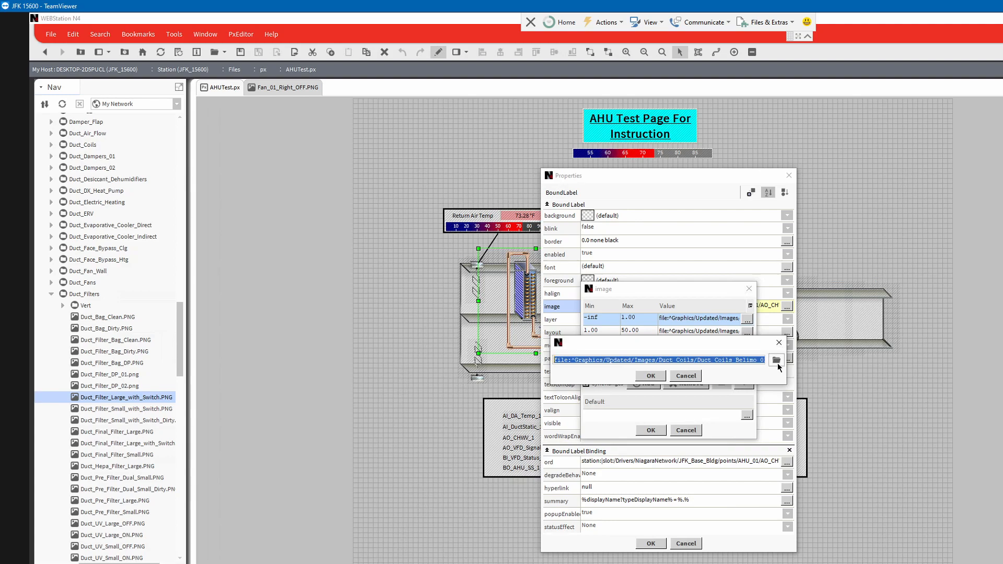
left_click(777, 360)
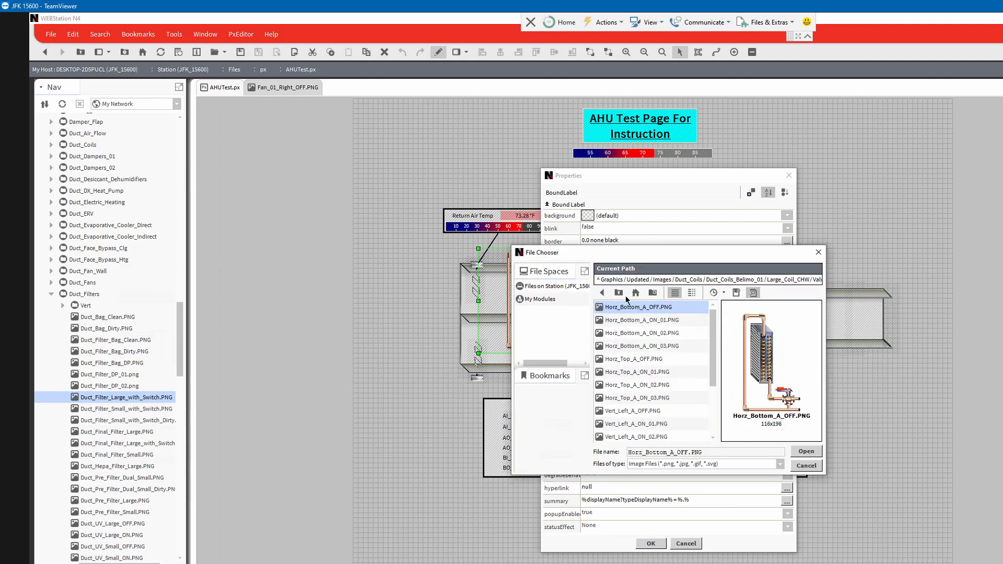
left_click(662, 280)
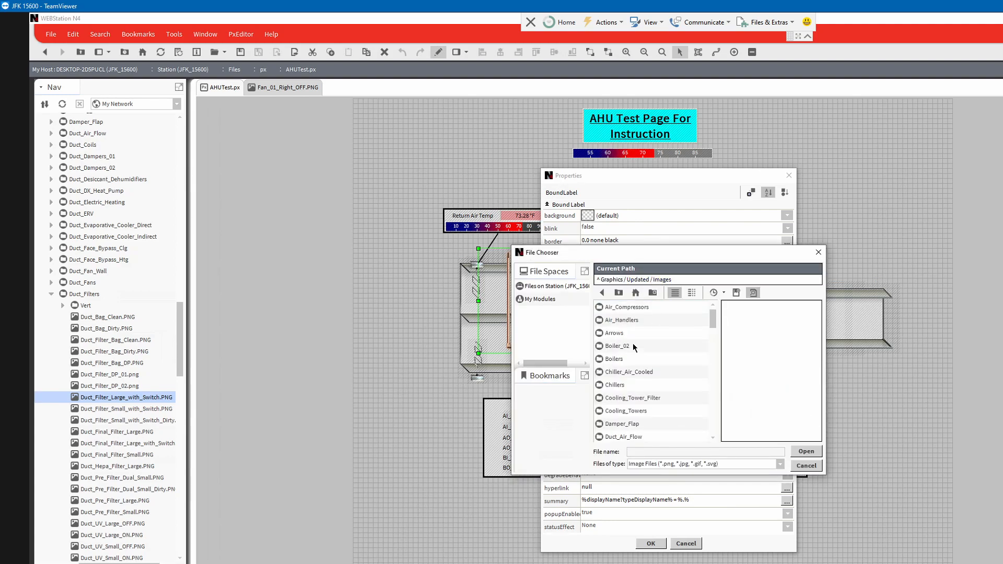
scroll(606, 389, "down", 2)
double_click(629, 413)
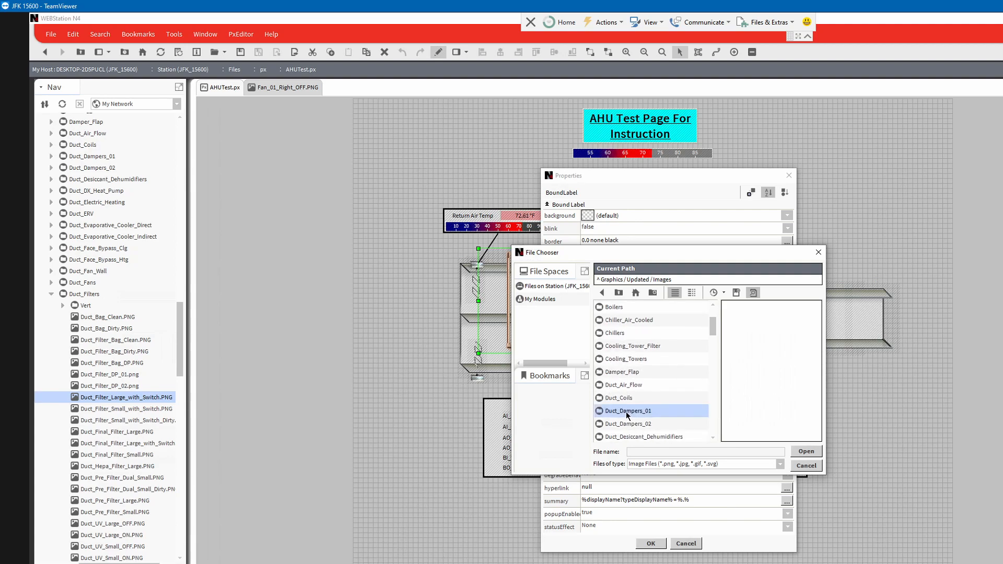
double_click(622, 333)
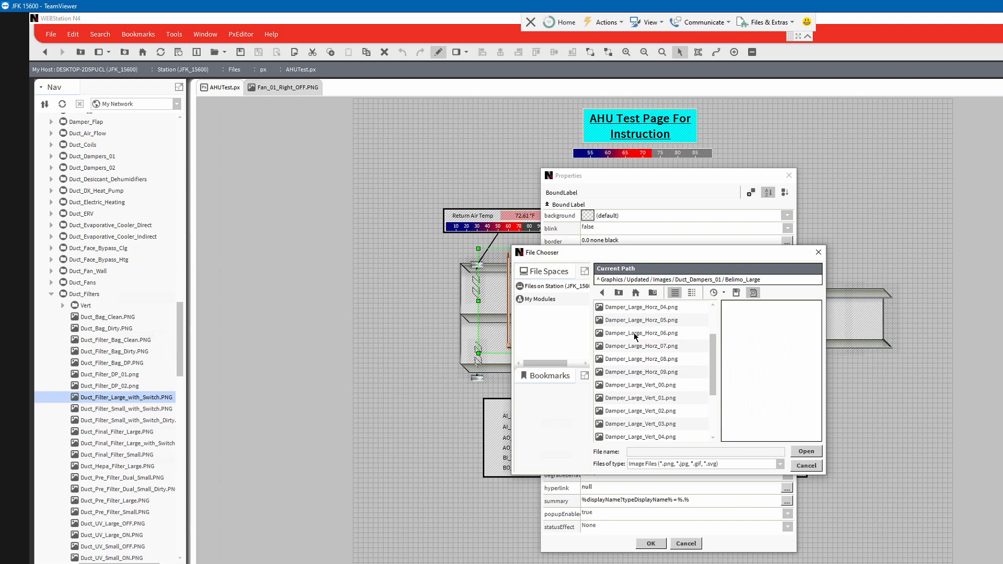
left_click(643, 374)
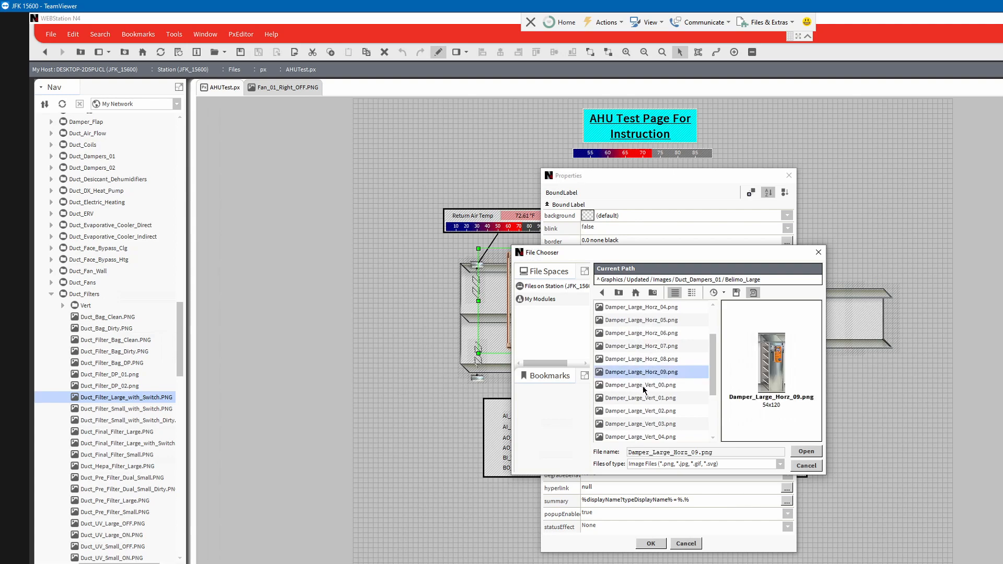
left_click(642, 382)
scroll(644, 368, "up", 4)
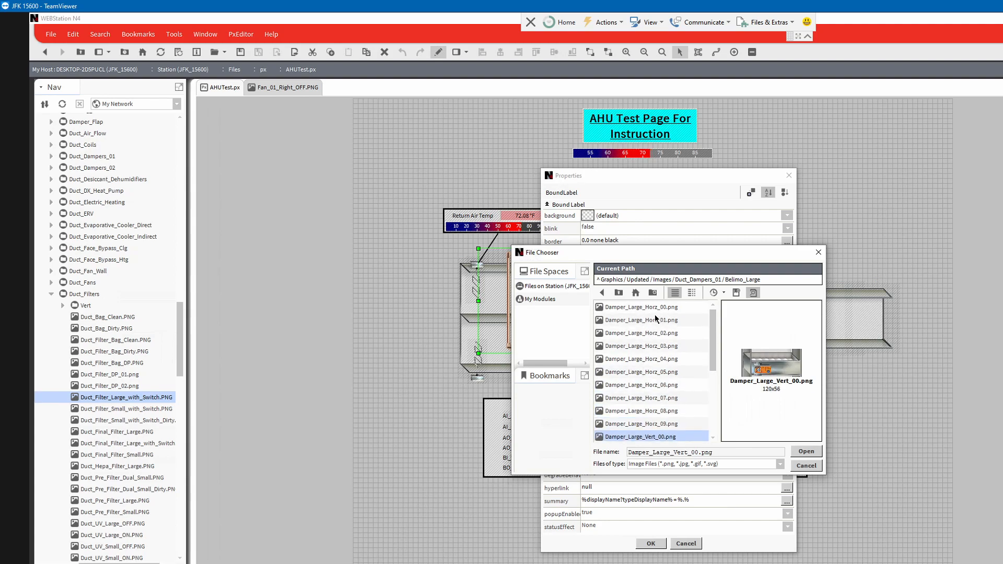
left_click(651, 308)
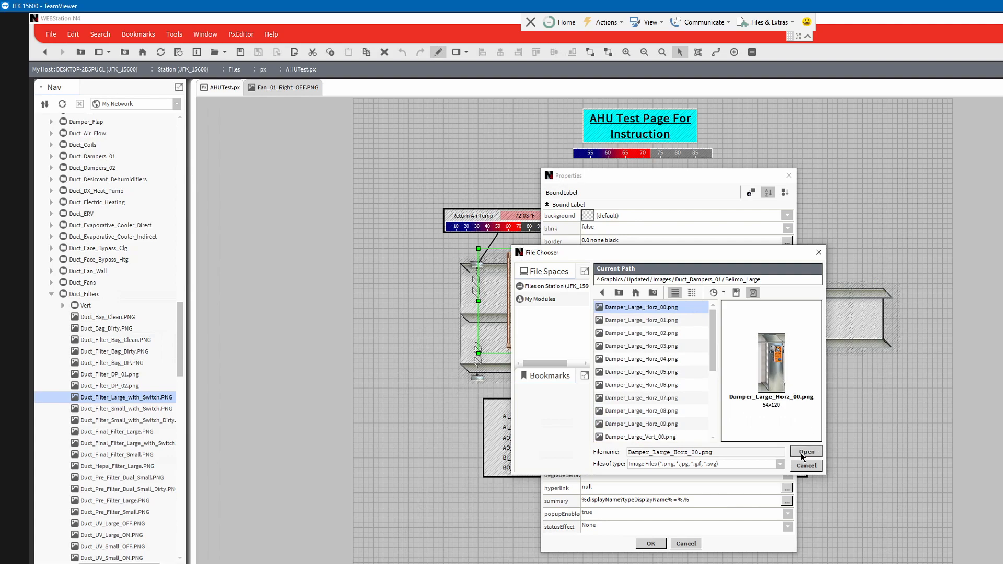
left_click(807, 452)
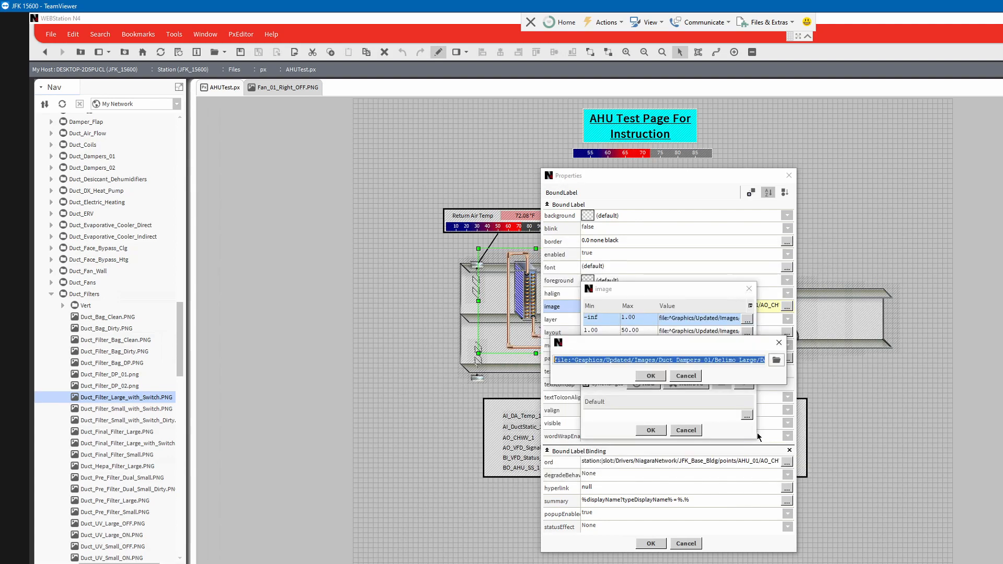
left_click(685, 377)
- Replace the image path of the 1.00 to 50.00 range with a Damper_Large_Horz image path from Duct_Dampers_01/Belimo_Large
double_click(682, 332)
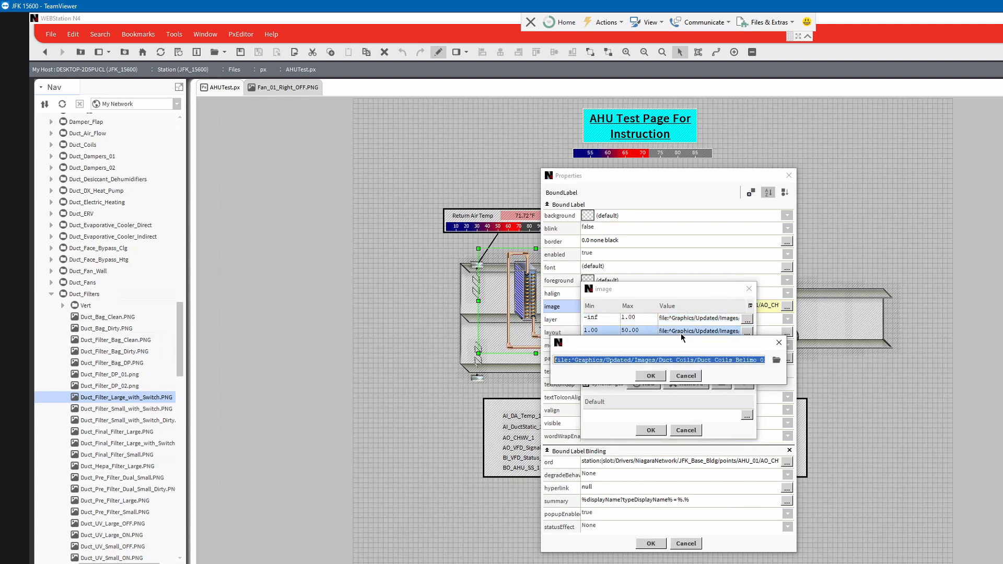
type("file:^Graphics/Updated/Images/Duct_Dampers_01/Belimo_Large/Damper_Large_Horz_00.png")
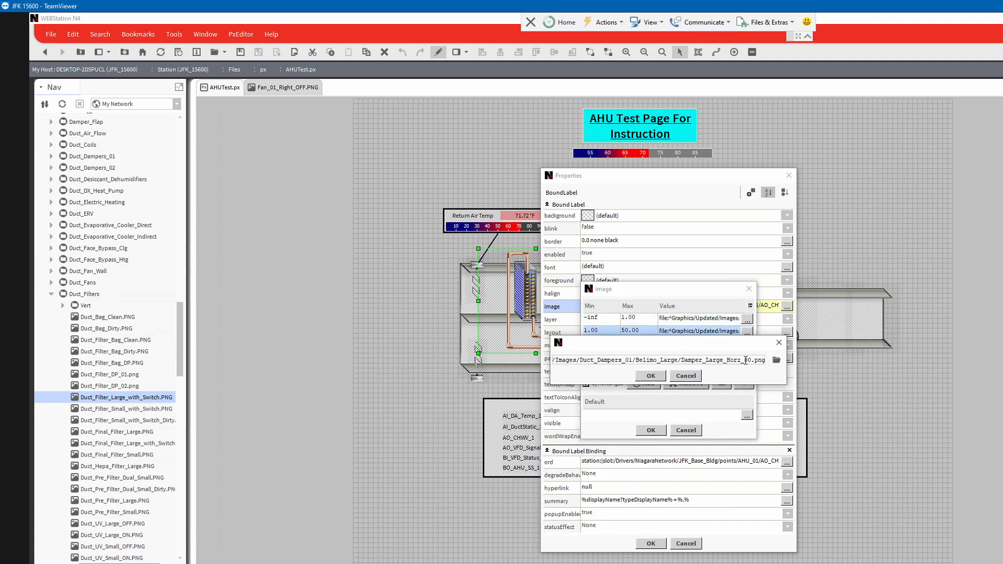
left_click(753, 361)
key("Return")
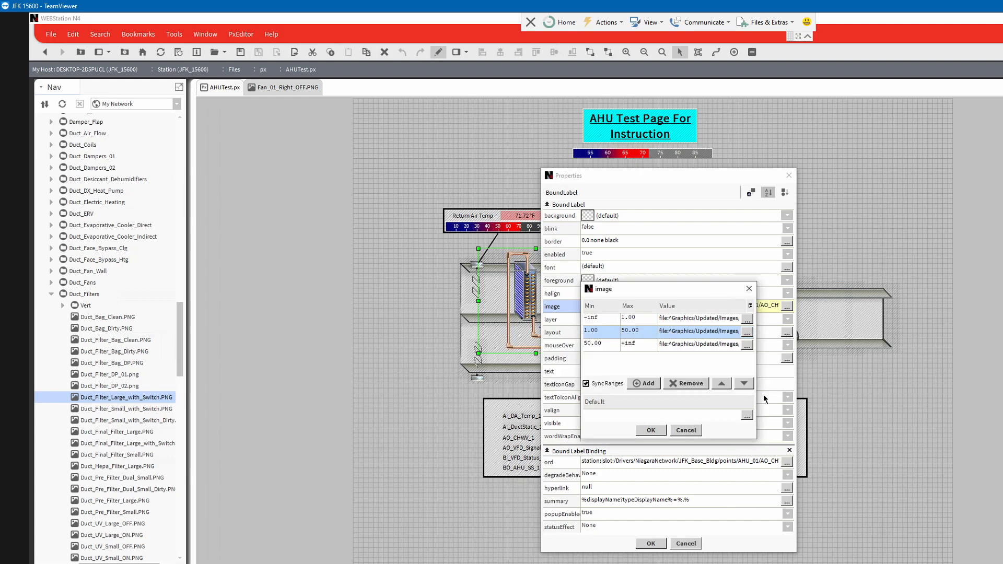
- Choose Damper_Large_Horz_01.png from Duct_Dampers_01/Belimo_Large as the image for the 50.00 to +inf range
double_click(689, 347)
key("ctrl+v")
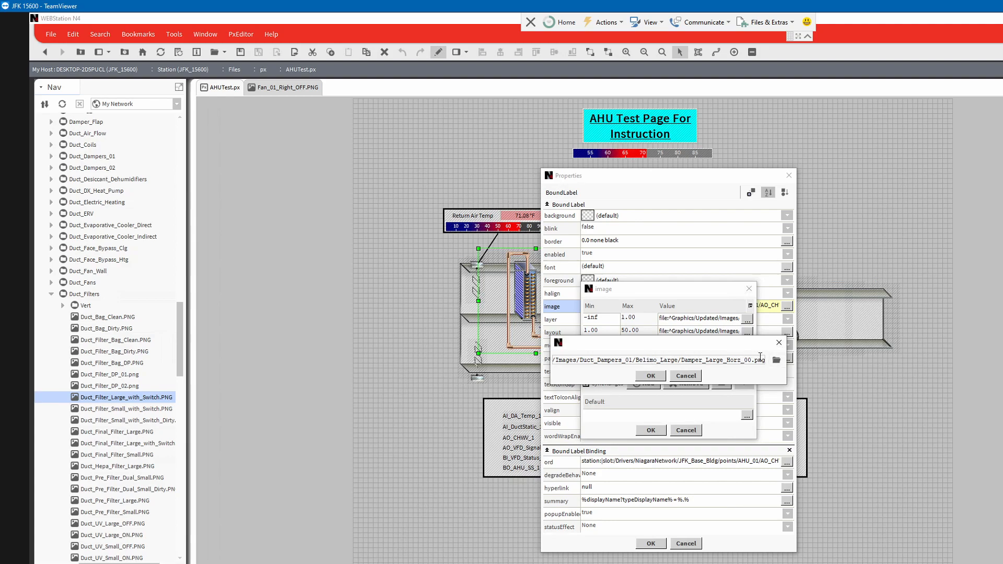
left_click(777, 360)
scroll(661, 412, "down", 1)
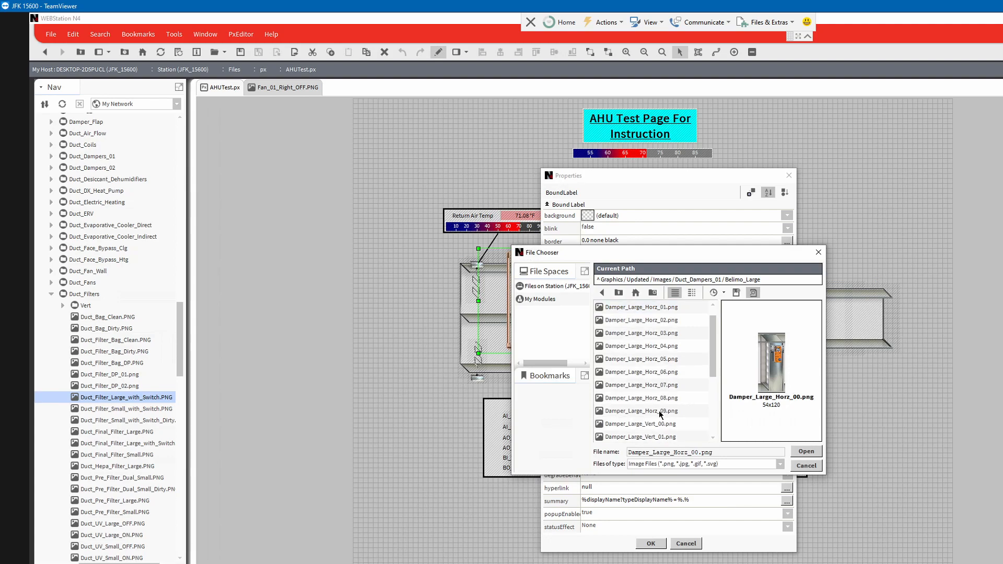
left_click(652, 398)
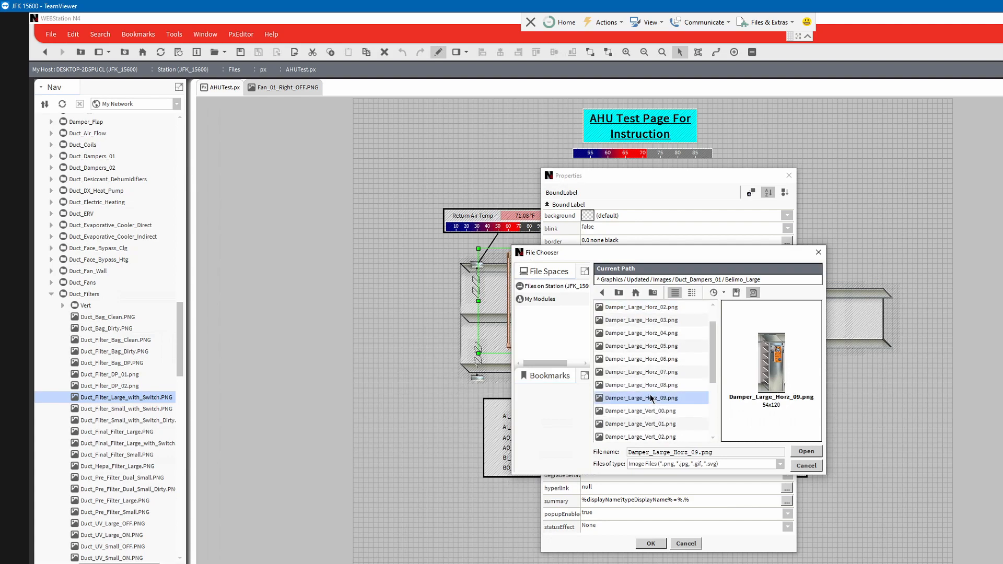
scroll(649, 364, "up", 1)
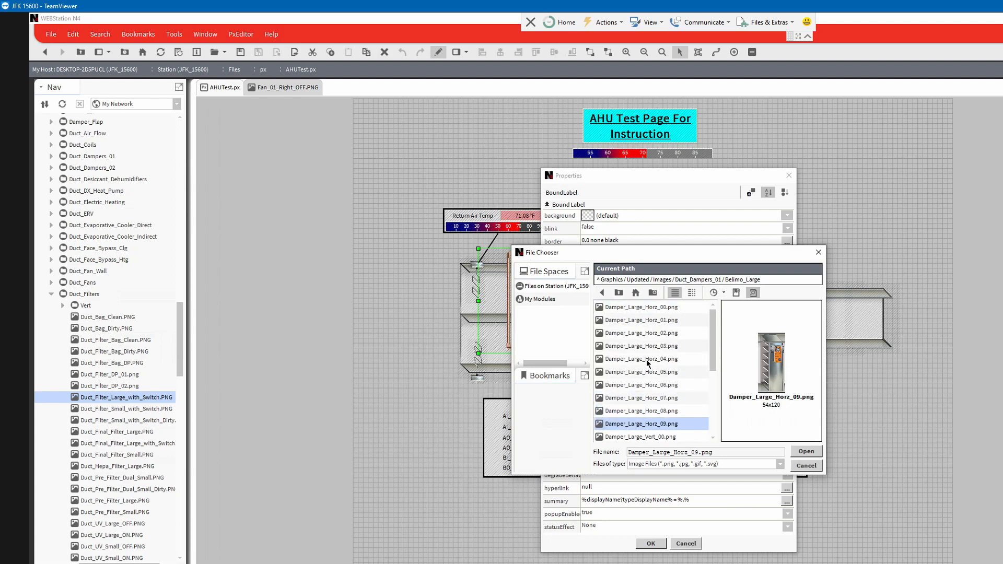
double_click(655, 323)
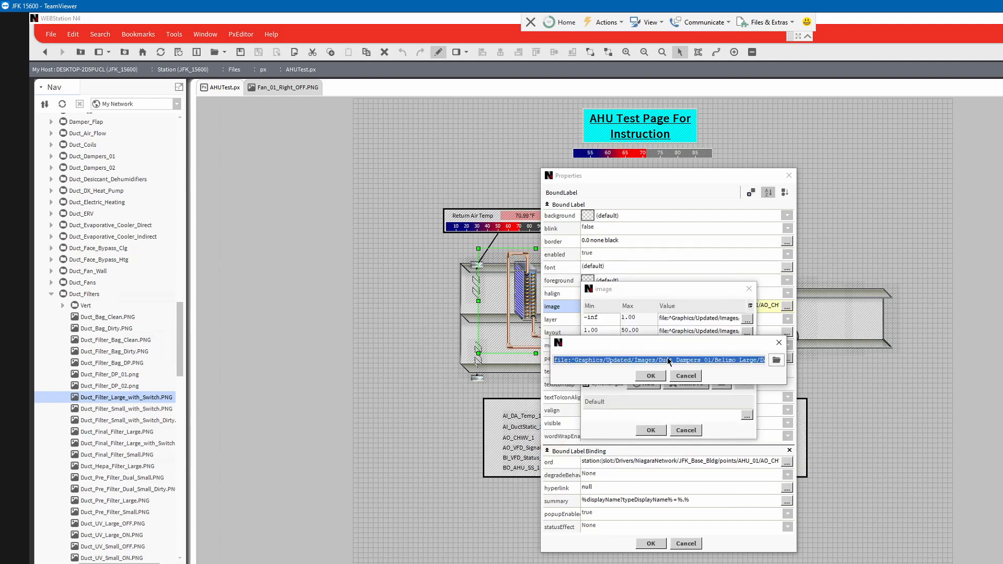
- Preview the Damper_Large_Horz images, set Damper_Large_Horz_09.png for the 50.00 to +inf range, and apply the animation and label properties
left_click(777, 363)
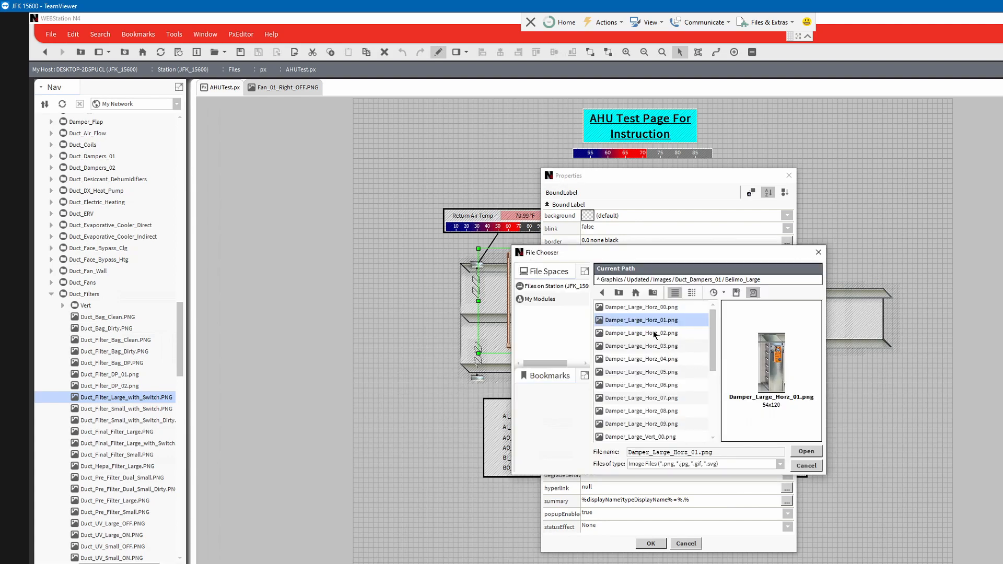
left_click(654, 335)
left_click(655, 346)
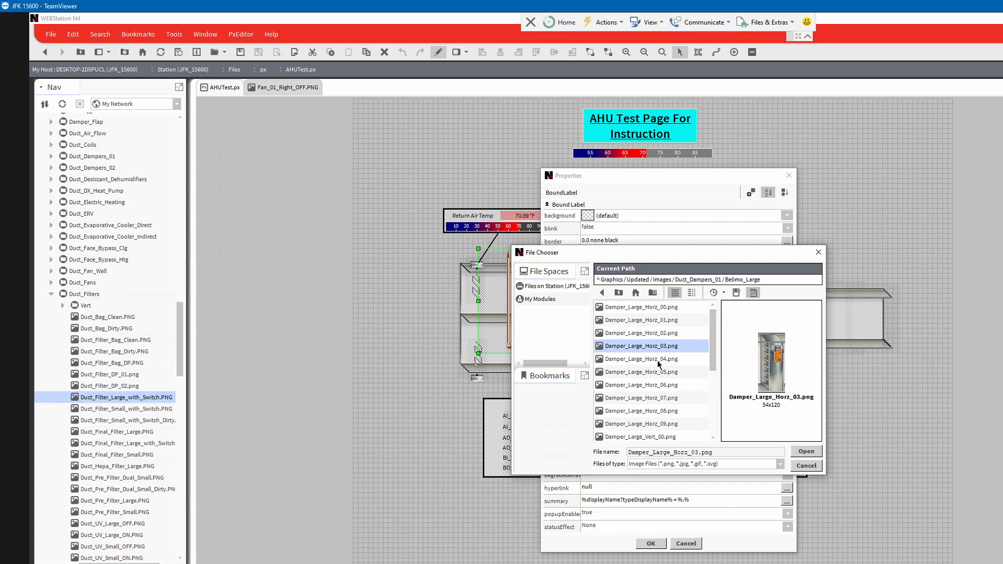
left_click(659, 360)
left_click(657, 375)
left_click(662, 387)
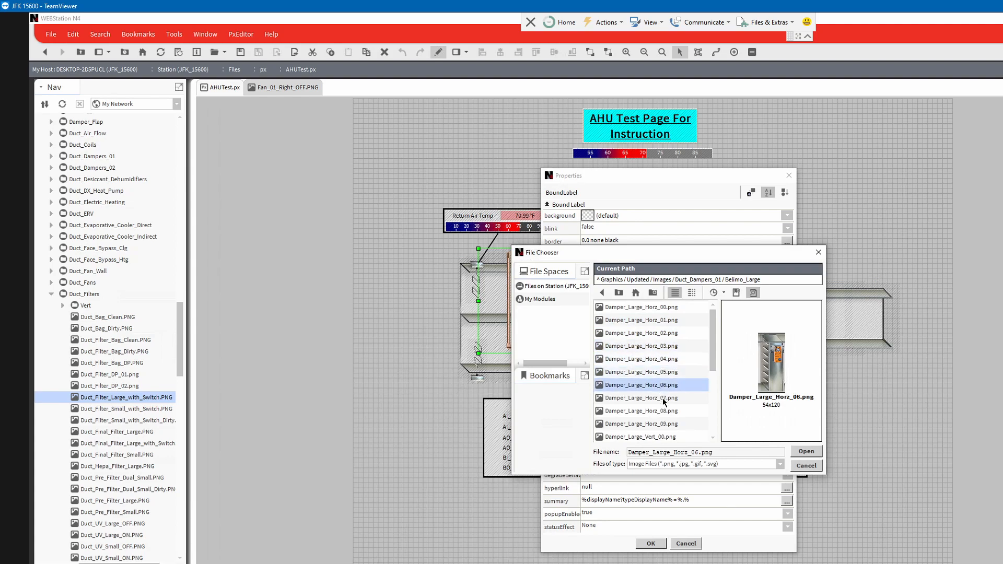
left_click(663, 400)
left_click(661, 424)
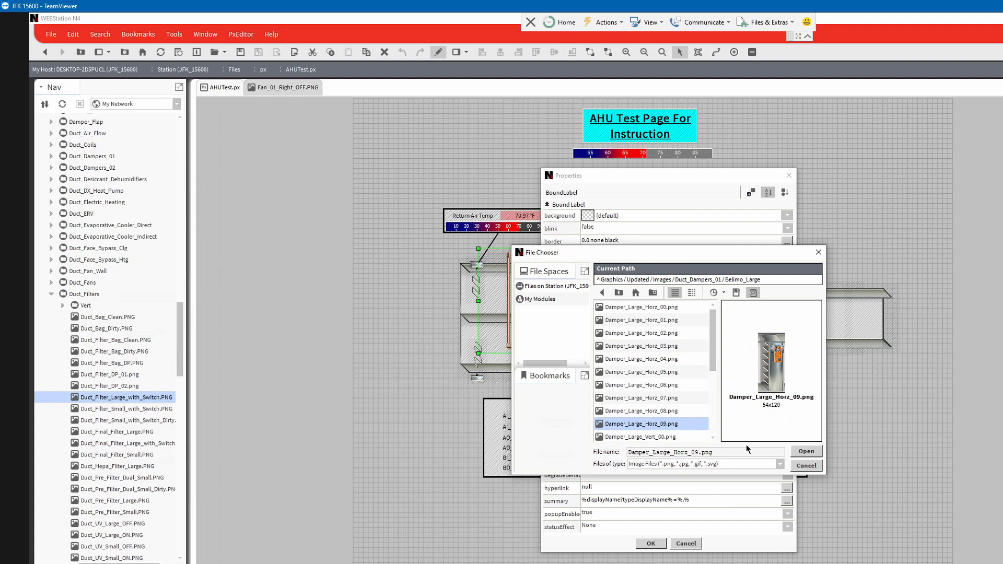
left_click(814, 452)
left_click(650, 375)
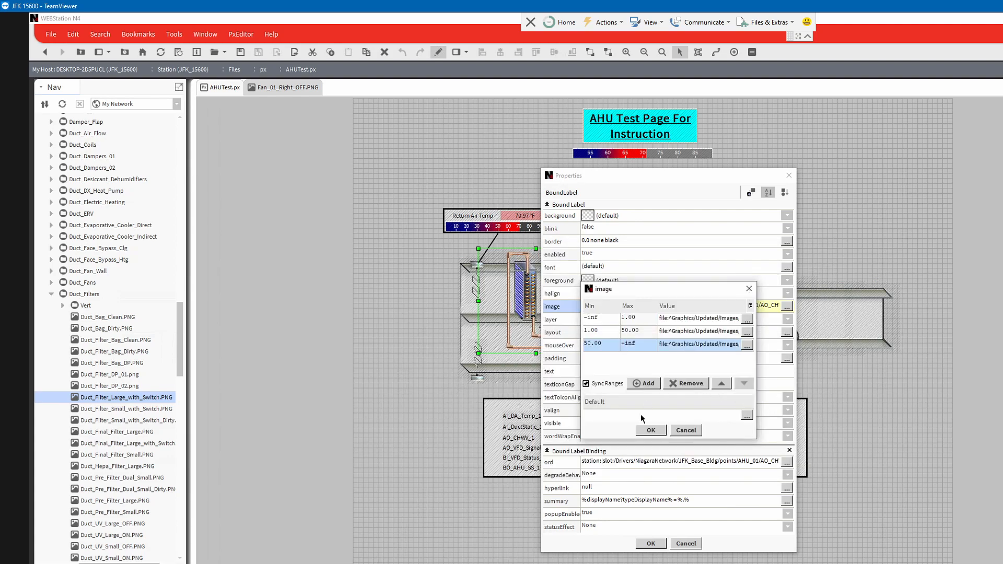
left_click(650, 430)
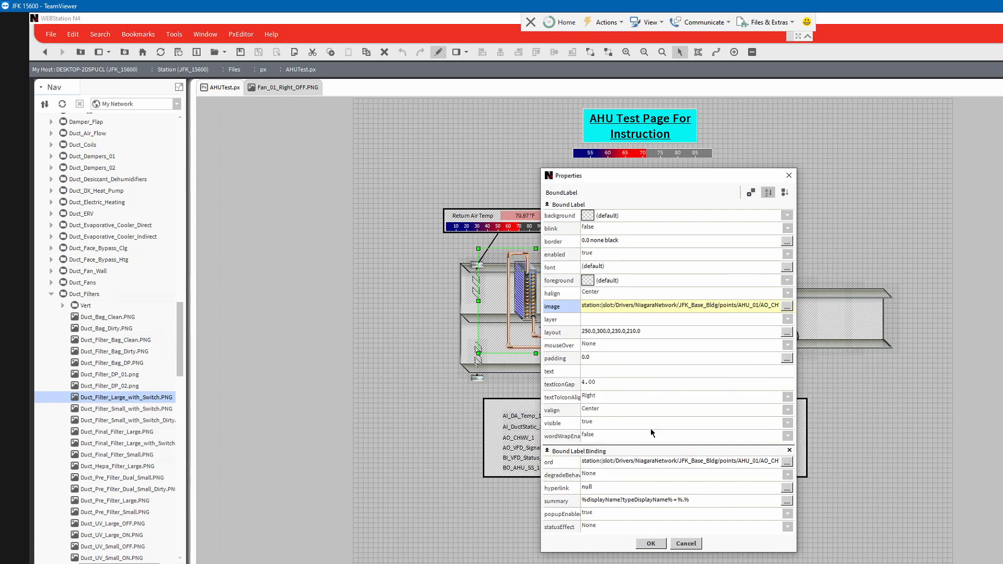
left_click(651, 543)
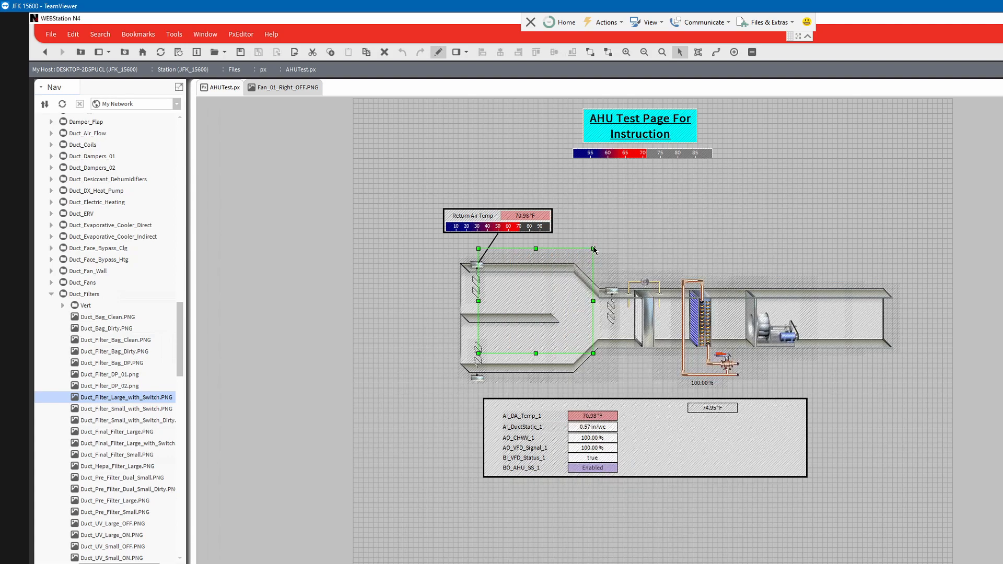
- Shrink the damper label to about 130 by 140 and fit it into the upper branch of the return-air ductwork
left_click_drag(593, 250, 532, 266)
left_click_drag(557, 328, 523, 295)
key("Up")
key("Up")
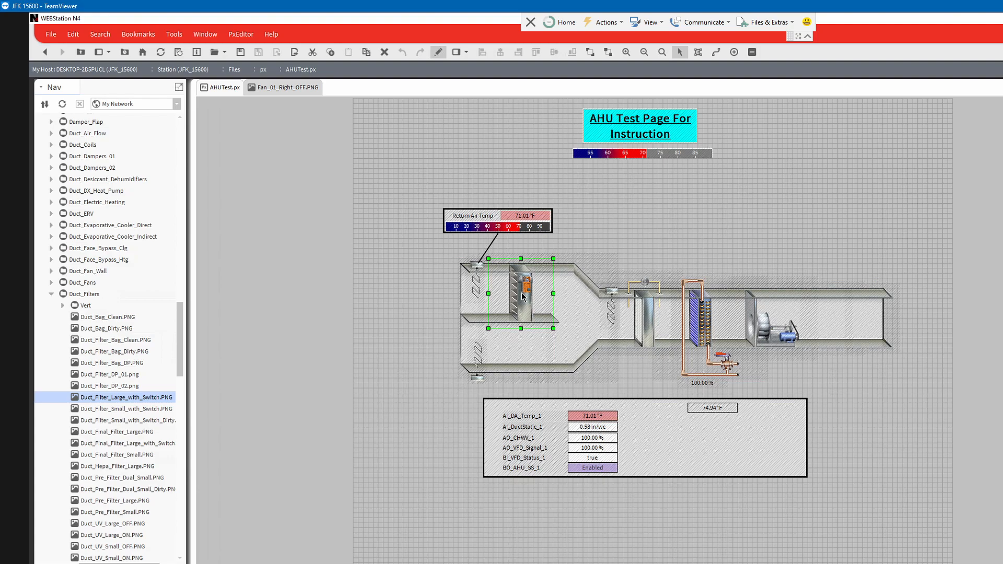
- Duplicate the damper and position one of the two in the lower duct branch, directly below the upper branch's damper location
key("Down")
key("Down")
key("Right")
key("Right")
key("Down")
key("Down")
key("Down")
key("Down")
key("Down")
key("Down")
key("Down")
key("Down")
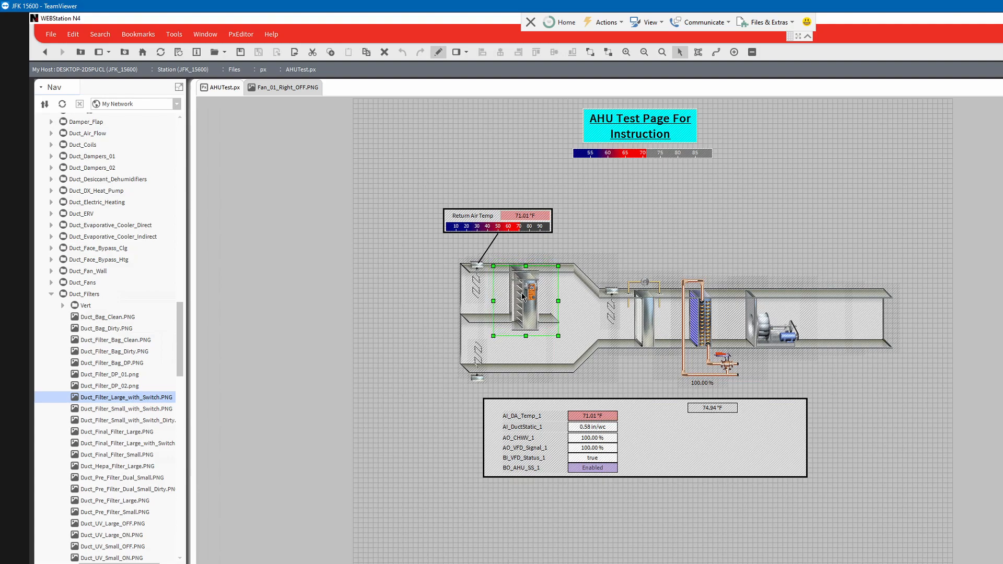
key("Right")
key("Right")
key("Right")
key("Right")
key("Right")
key("Right")
key("Left")
key("Left")
key("Left")
key("Left")
key("Left")
key("Left")
key("Left")
key("Left")
key("Up")
key("Up")
key("Up")
key("Up")
key("Up")
key("Up")
key("Up")
key("Up")
key("Up")
key("Down")
key("Down")
key("Down")
key("Down")
key("Down")
key("Down")
key("Down")
key("Down")
key("Down")
key("Down")
key("Down")
key("Down")
key("Down")
key("Down")
key("Down")
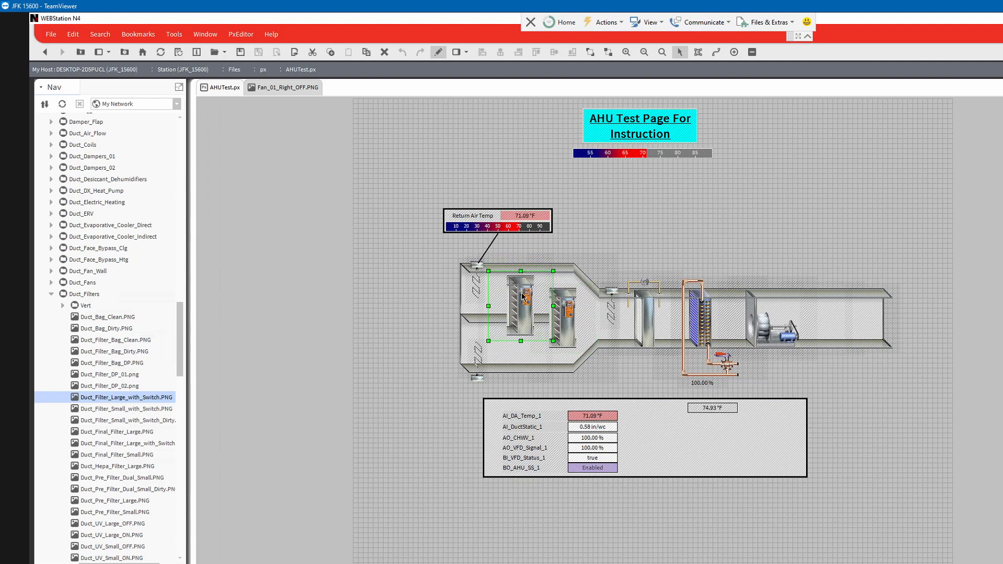
key("Down")
key("Down")
key("Down")
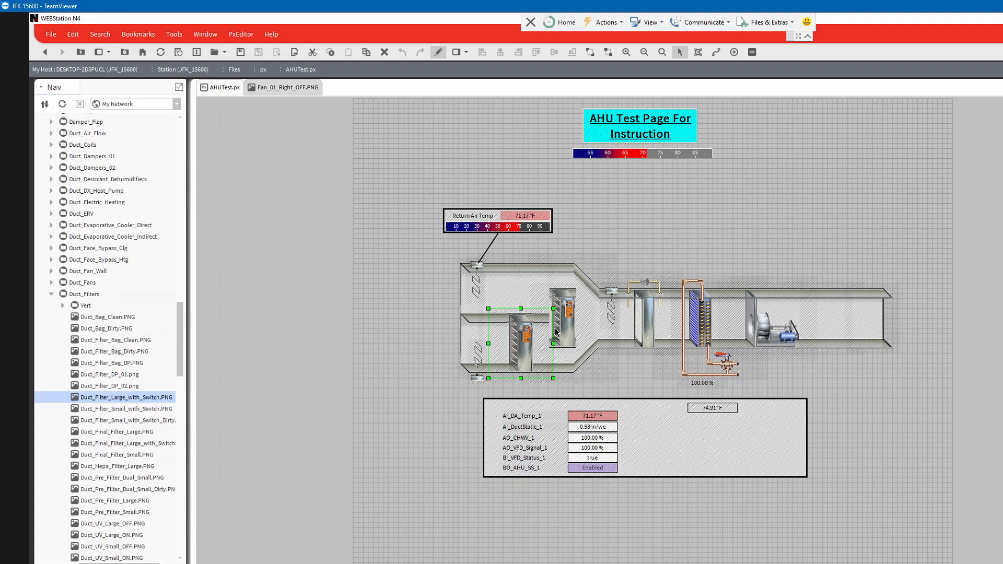
- Move the other damper into the upper duct branch and align it vertically with the lower damper
left_click_drag(555, 337, 527, 317)
key("Up")
key("Up")
key("Up")
key("Up")
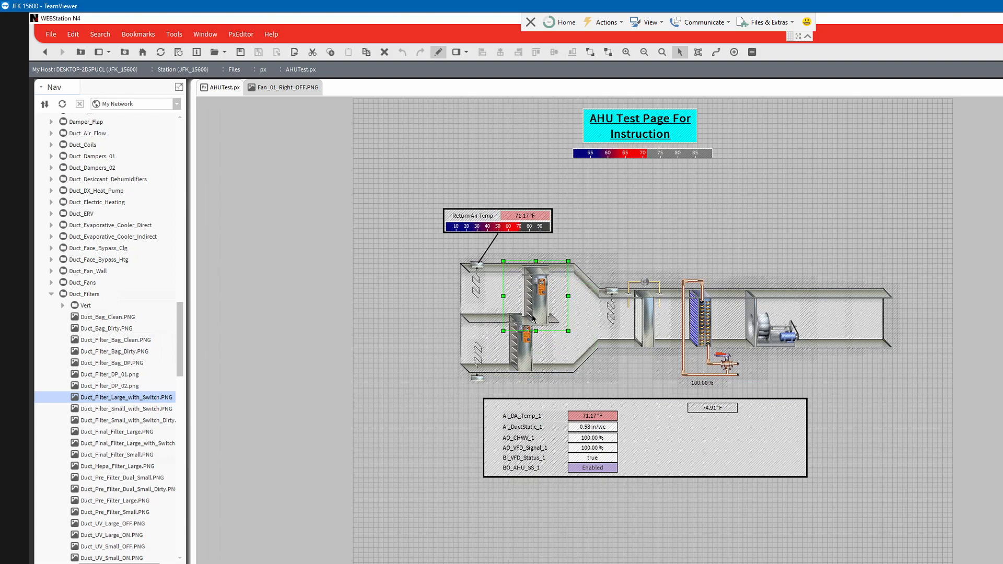
key("Left")
key("Left")
key("Left")
key("Left")
key("Left")
key("Left")
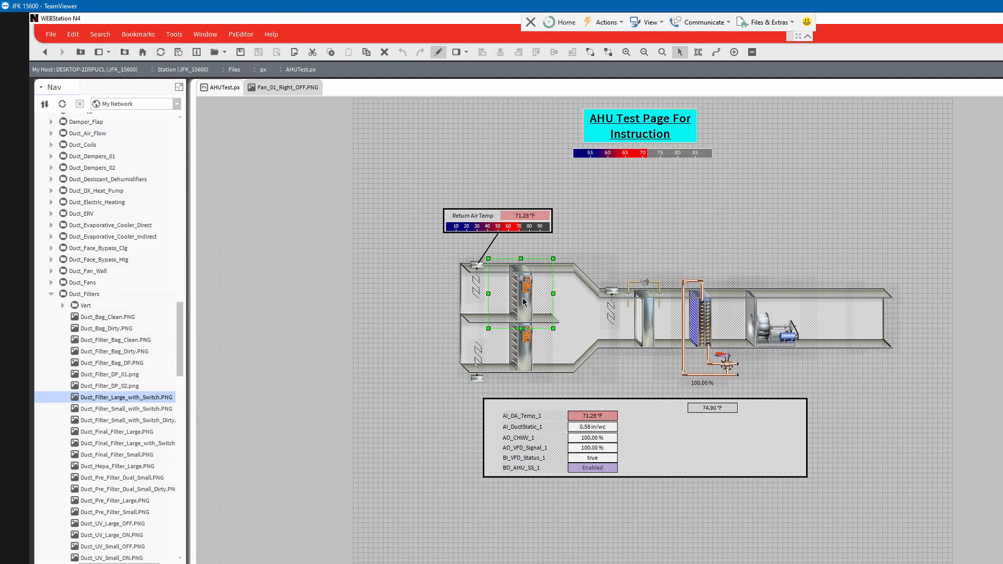
- Inspect the point path in the lower damper's label binding, leaving its properties unedited
double_click(529, 365)
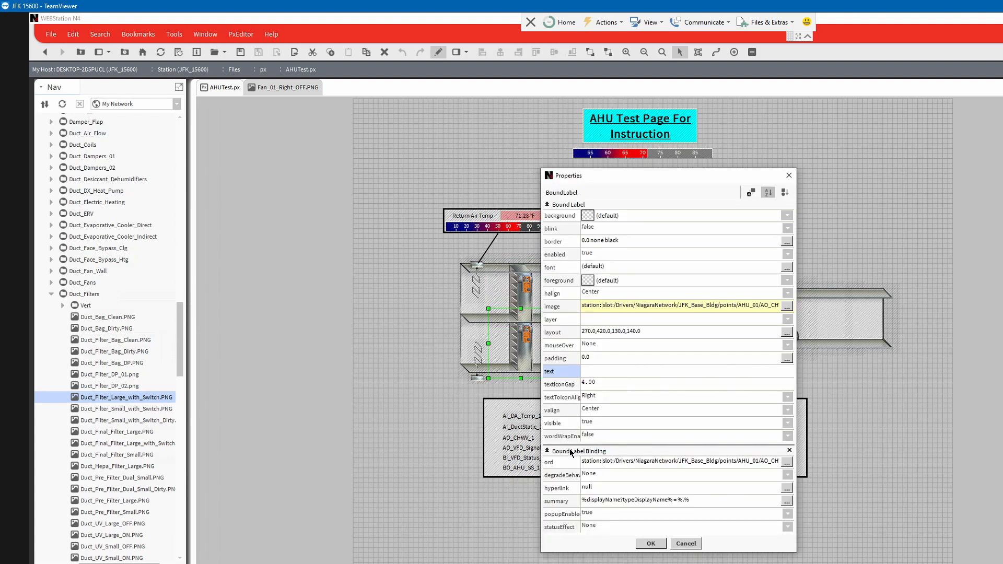
left_click(630, 464)
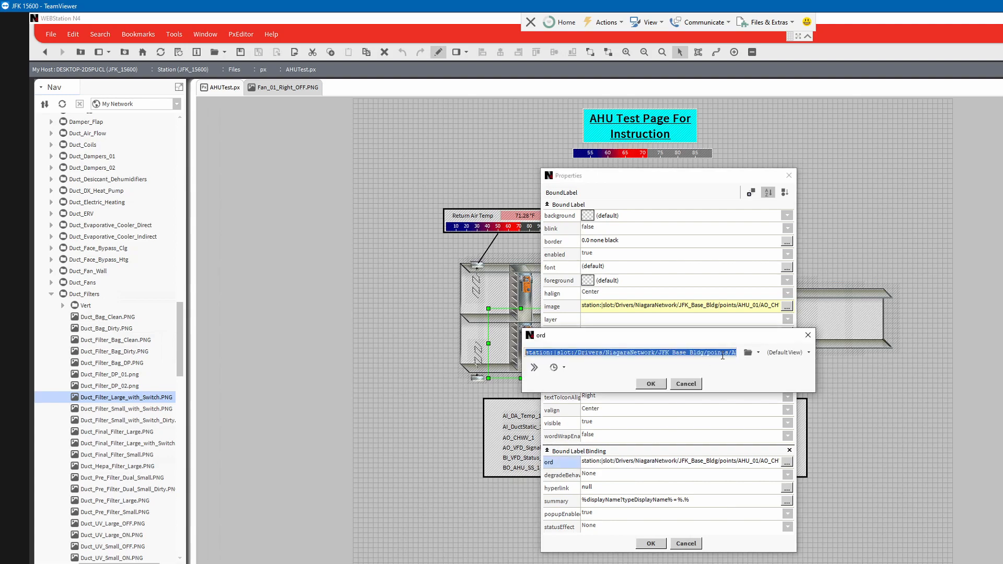
left_click_drag(721, 354, 981, 354)
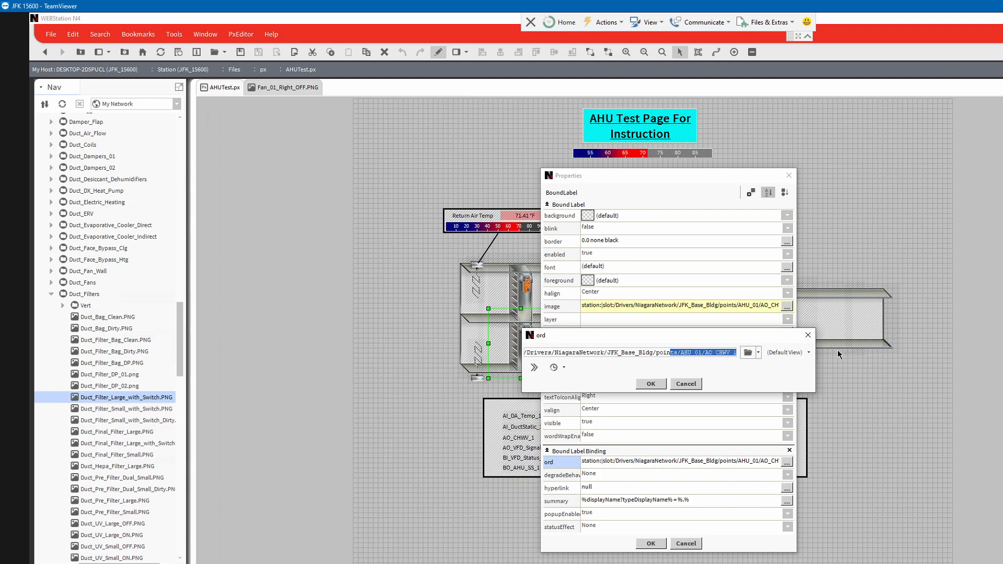
left_click(689, 384)
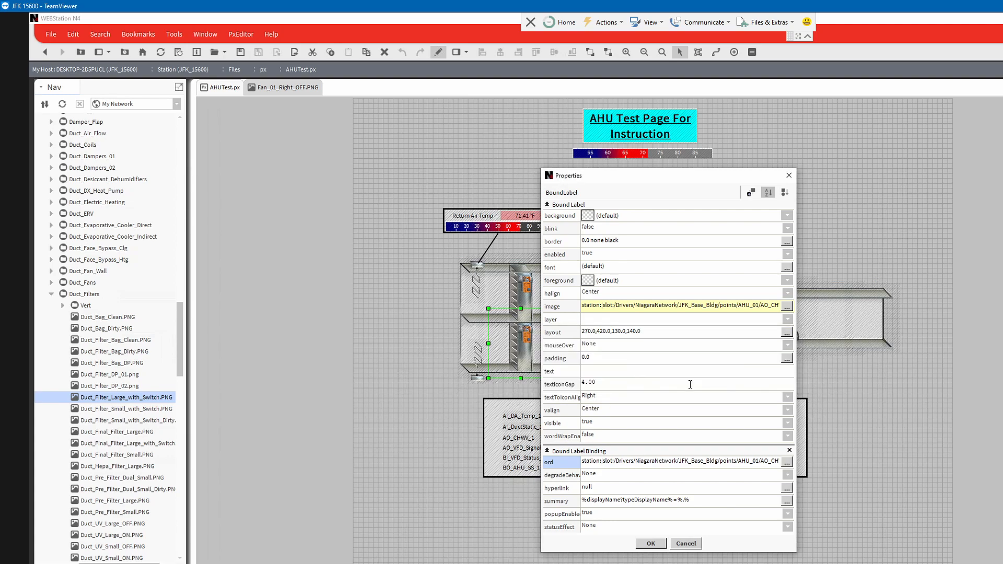
left_click(687, 544)
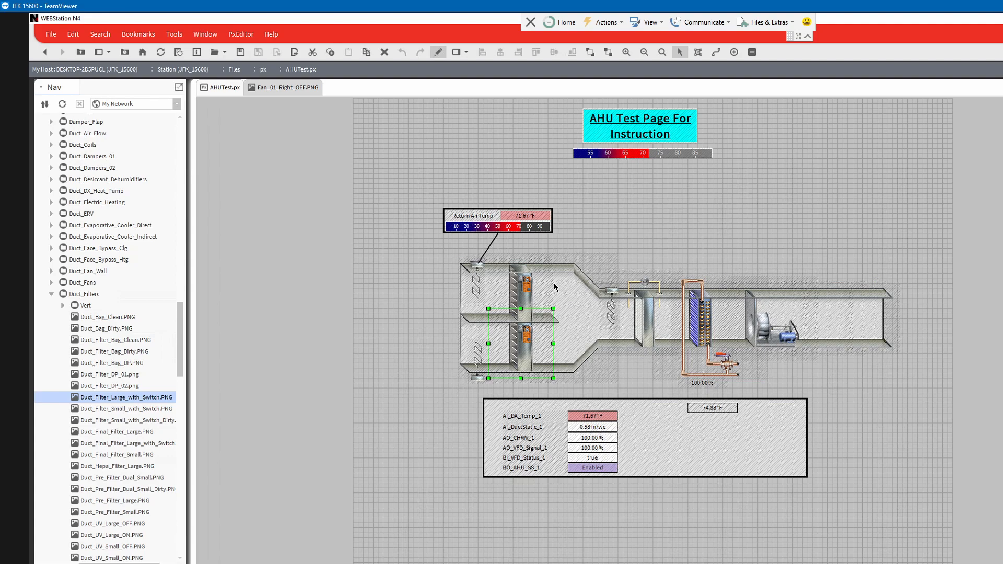
left_click(497, 295)
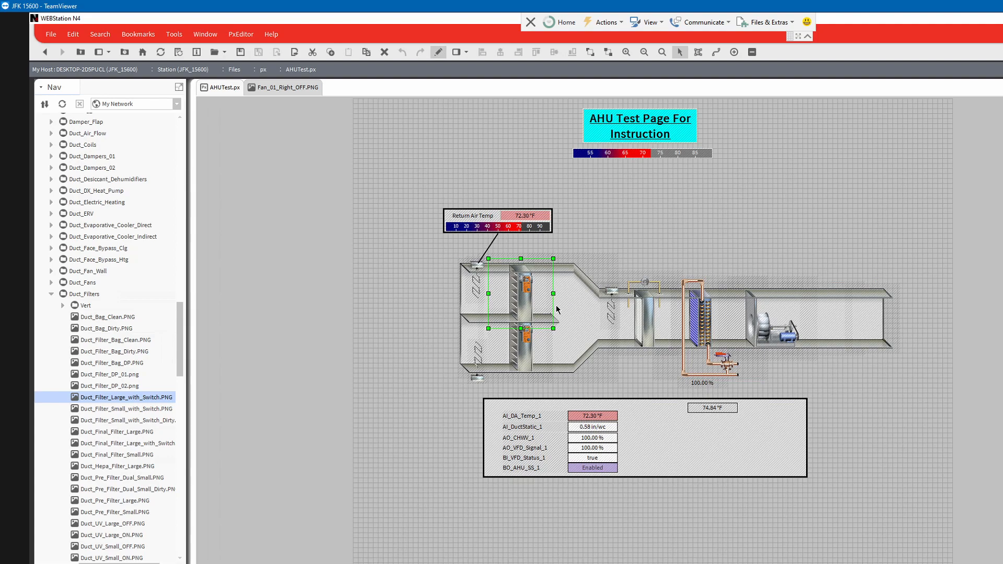
left_click(630, 241)
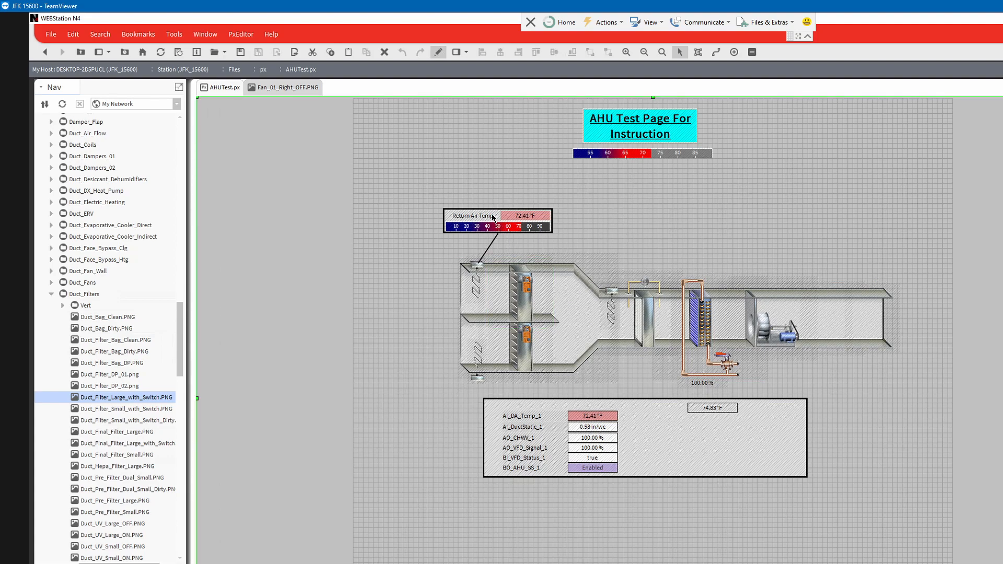
left_click(467, 219)
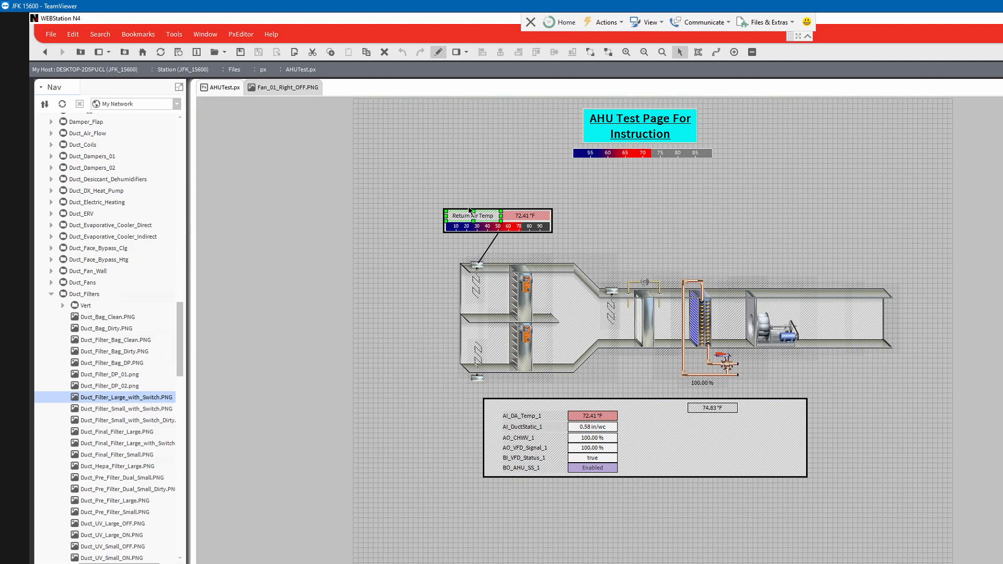
left_click(471, 209)
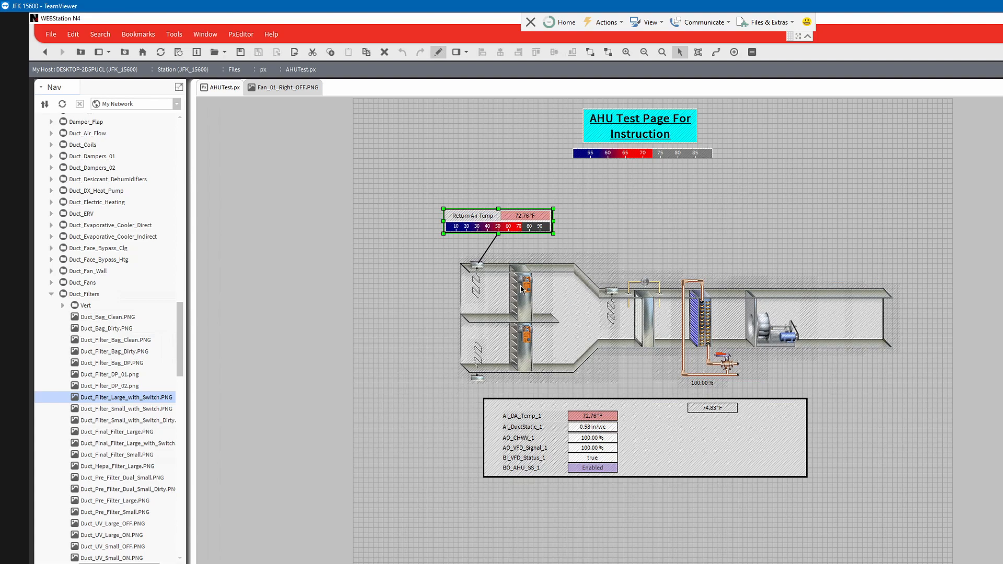
- Add a second leader line from the Return Air Temp box to the actuator of the upper damper
left_click(491, 244)
mouse_move(503, 238)
left_mouse_down()
mouse_move(495, 274)
mouse_move(528, 279)
left_mouse_up()
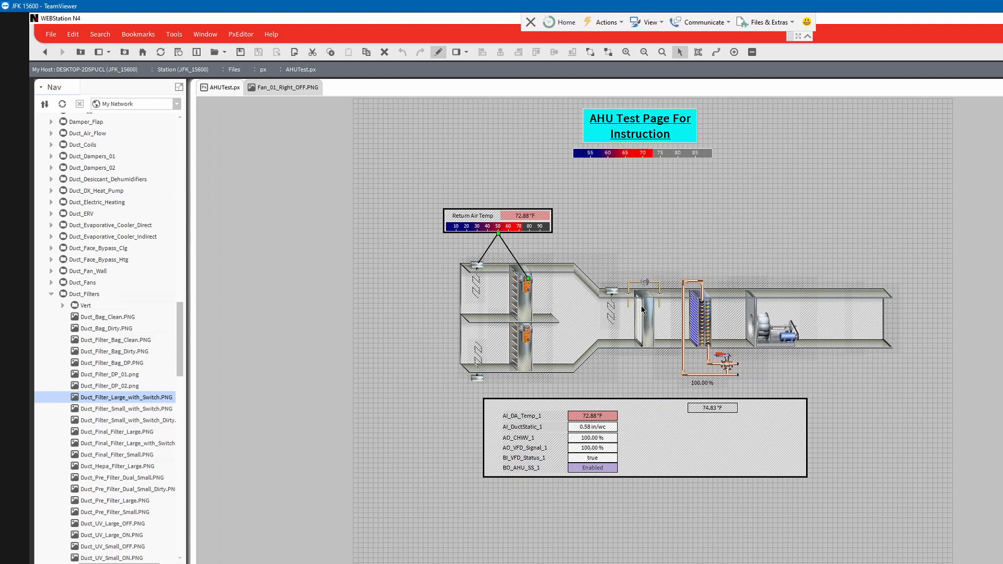
left_click(664, 218)
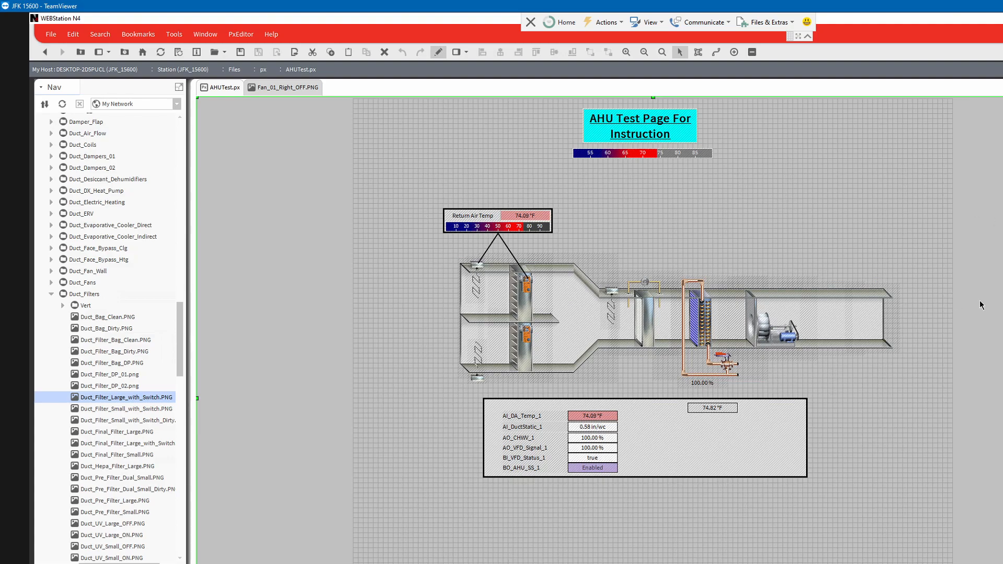
- Bring up the New Px View setup for the AHU_01 points folder
scroll(66, 413, "up", 10)
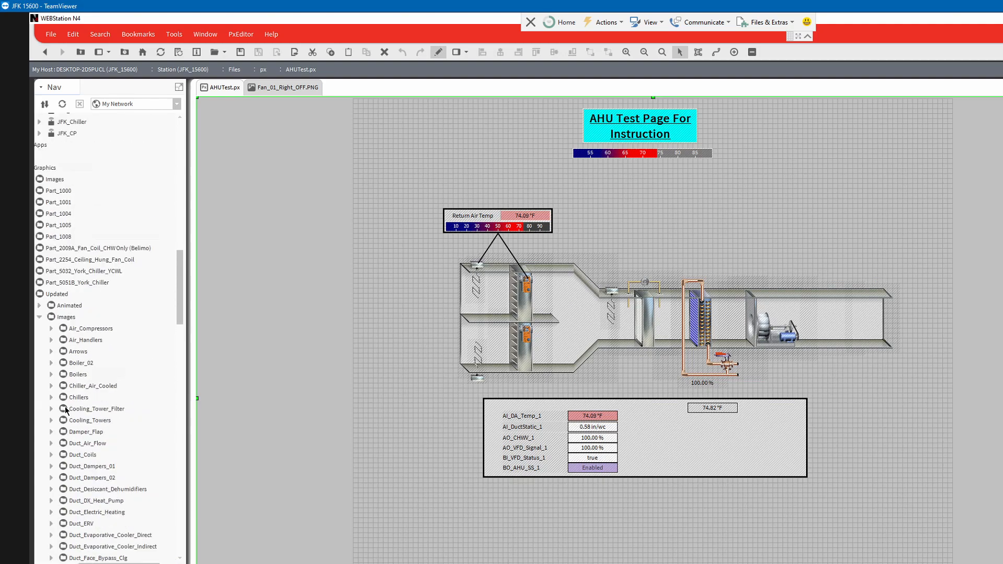
scroll(66, 404, "up", 10)
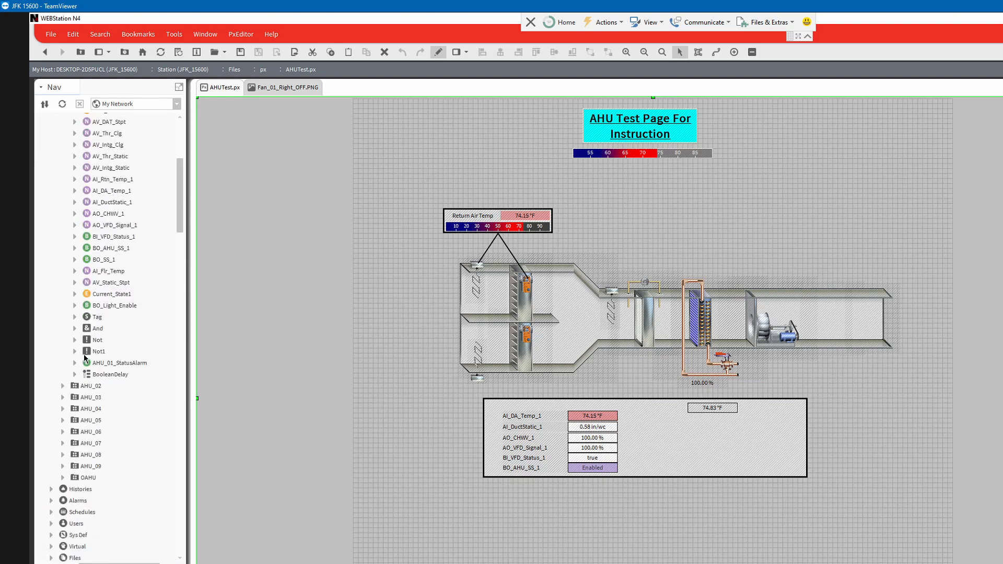
scroll(99, 496, "down", 8)
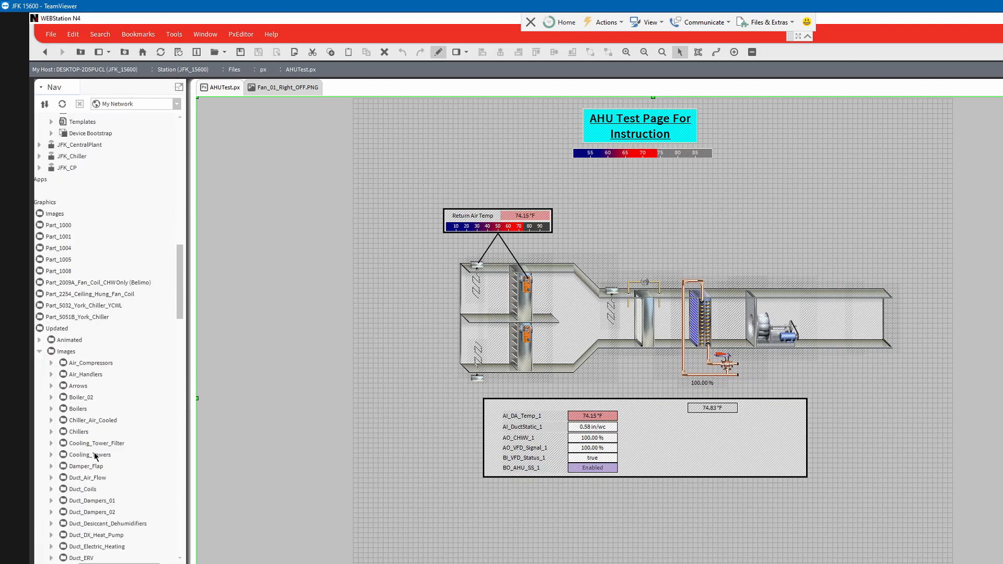
scroll(97, 418, "up", 10)
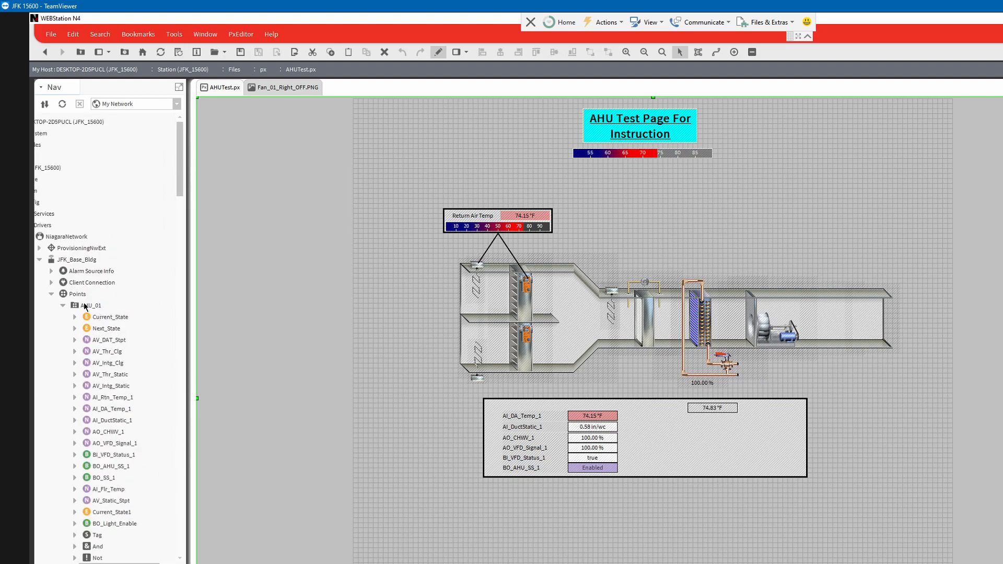
right_click(84, 305)
mouse_move(85, 306)
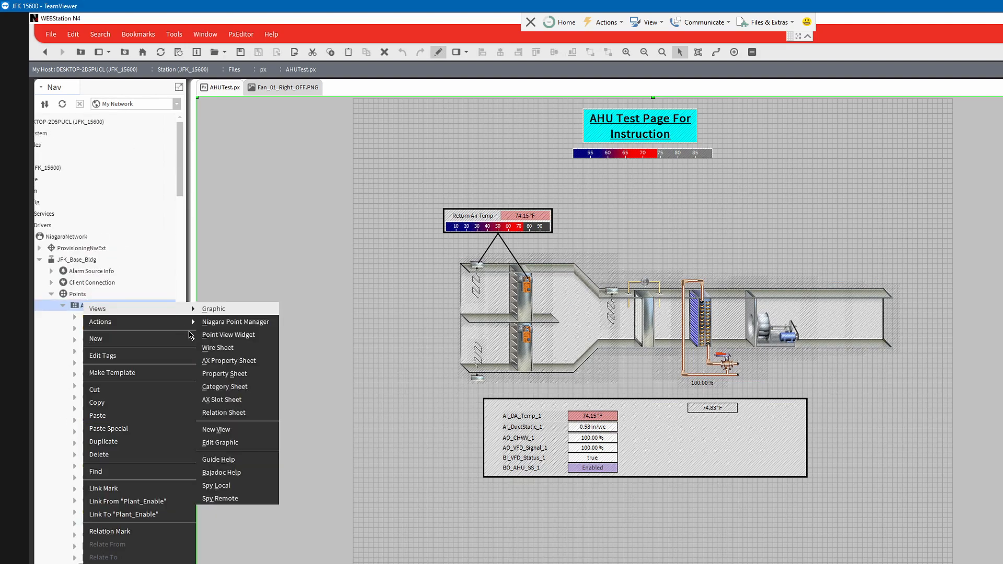
left_click(222, 429)
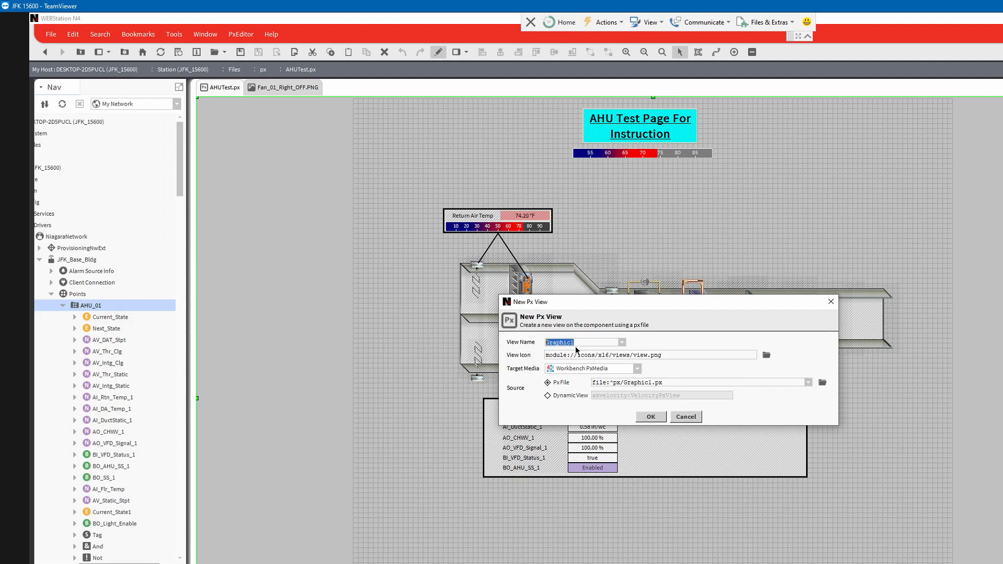
left_click_drag(590, 301, 563, 245)
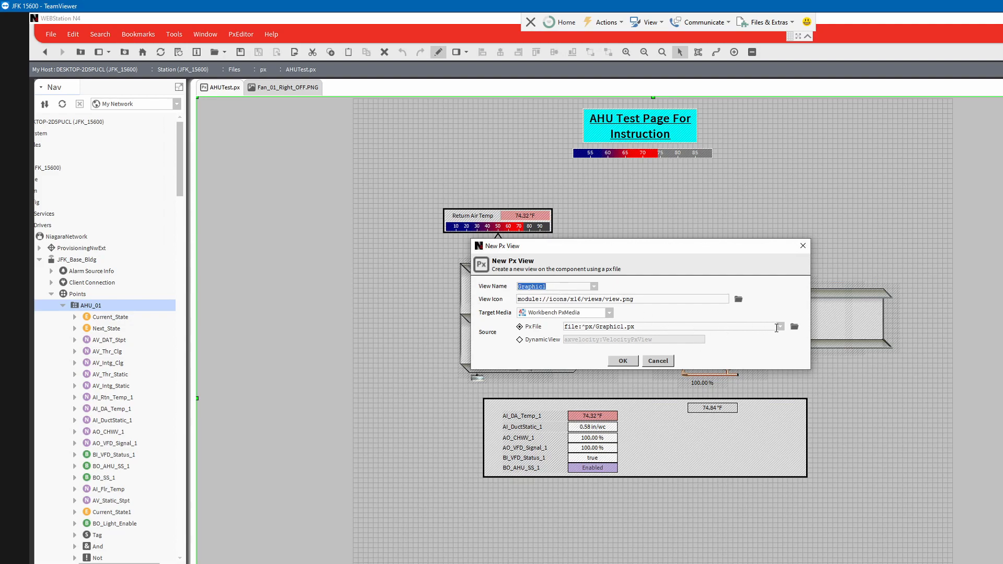
- Browse the existing Px files as the view's source, select AHUTest.px, and cancel without creating the view
left_click(781, 327)
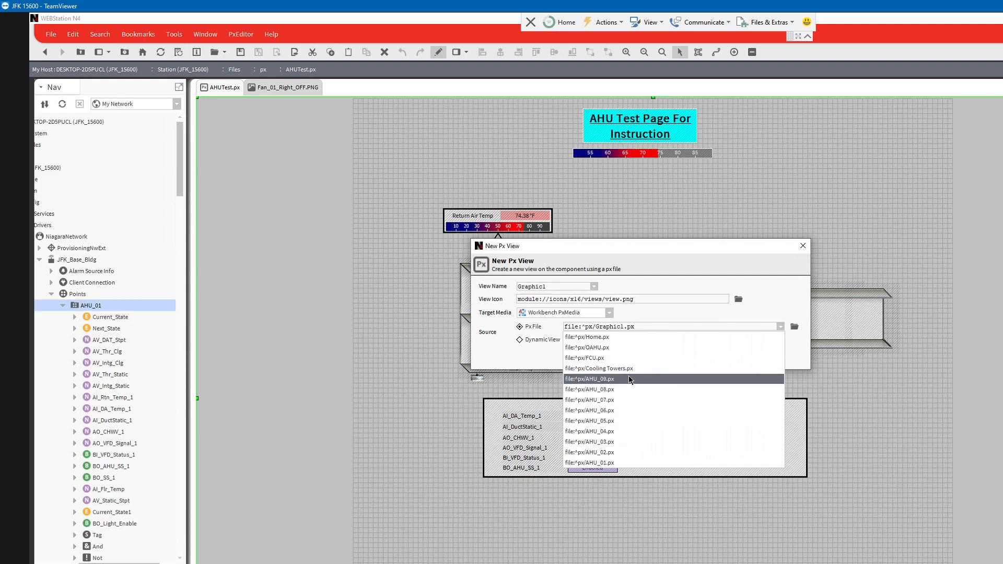
left_click(793, 328)
left_click(795, 328)
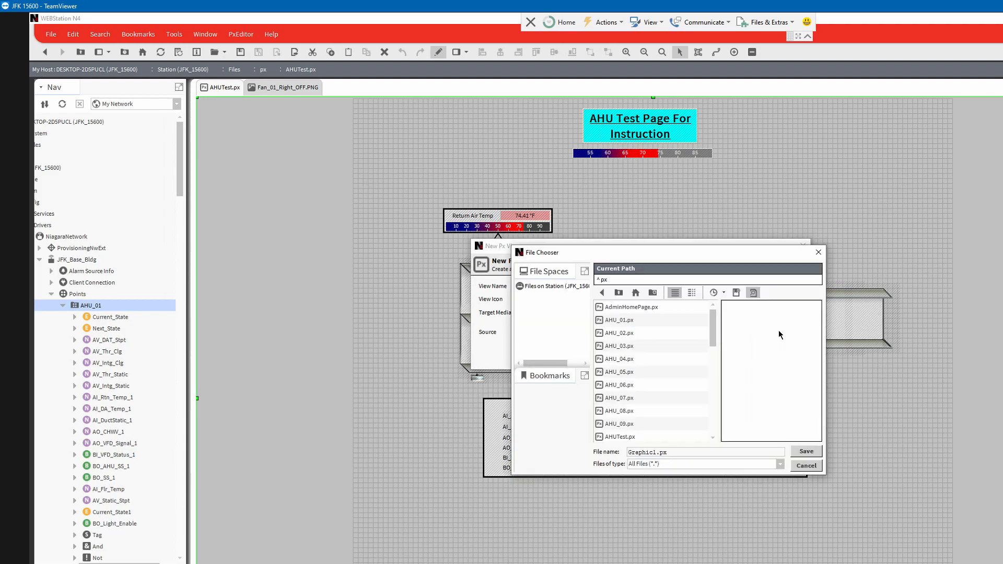
scroll(630, 356, "down", 10)
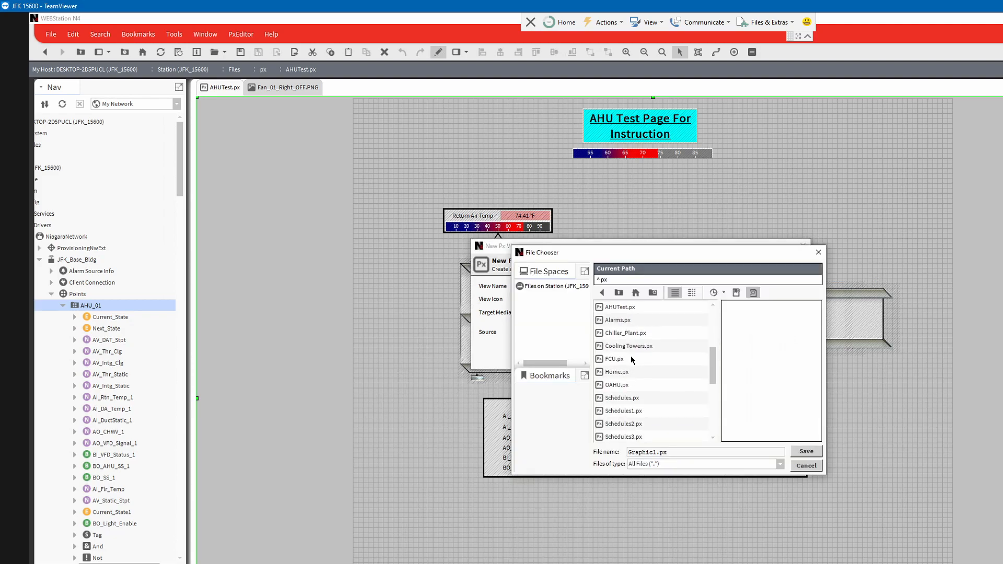
scroll(653, 381, "up", 5)
scroll(630, 368, "up", 2)
left_click(618, 372)
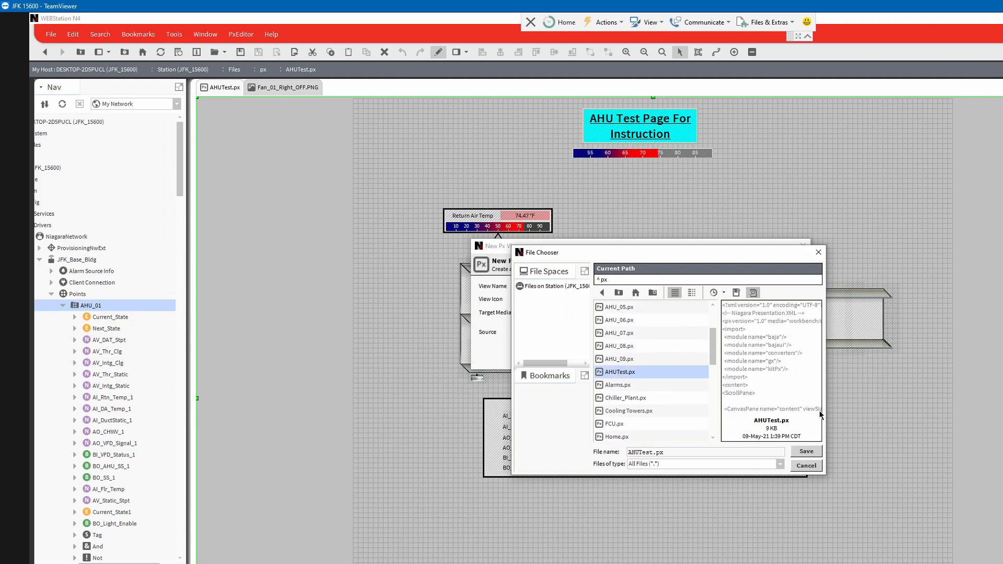
left_click(800, 466)
left_click(657, 361)
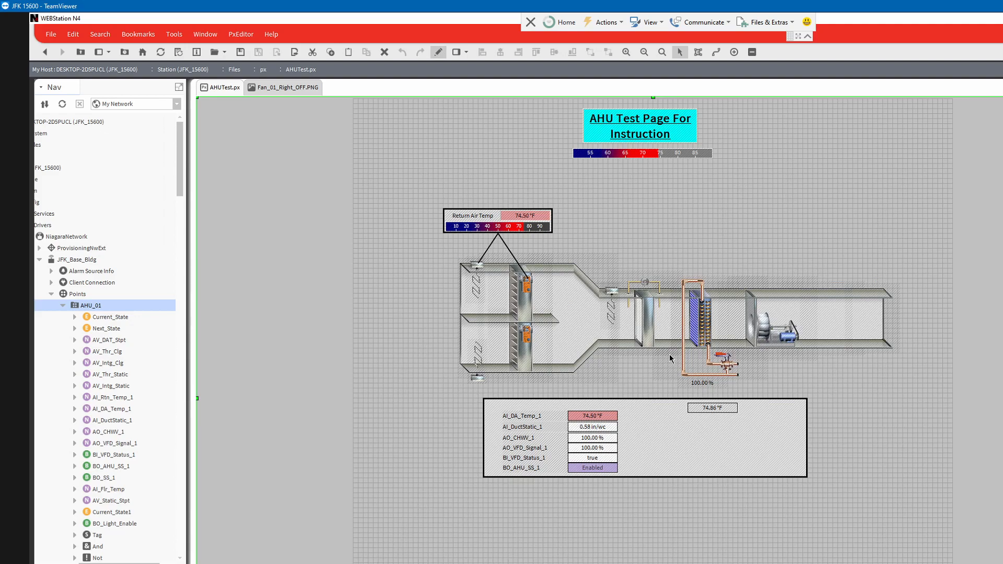
- Switch the AHU test graphic to view mode and check the command options of the BO_AHU_SS_1 value
left_click(437, 51)
right_click(685, 467)
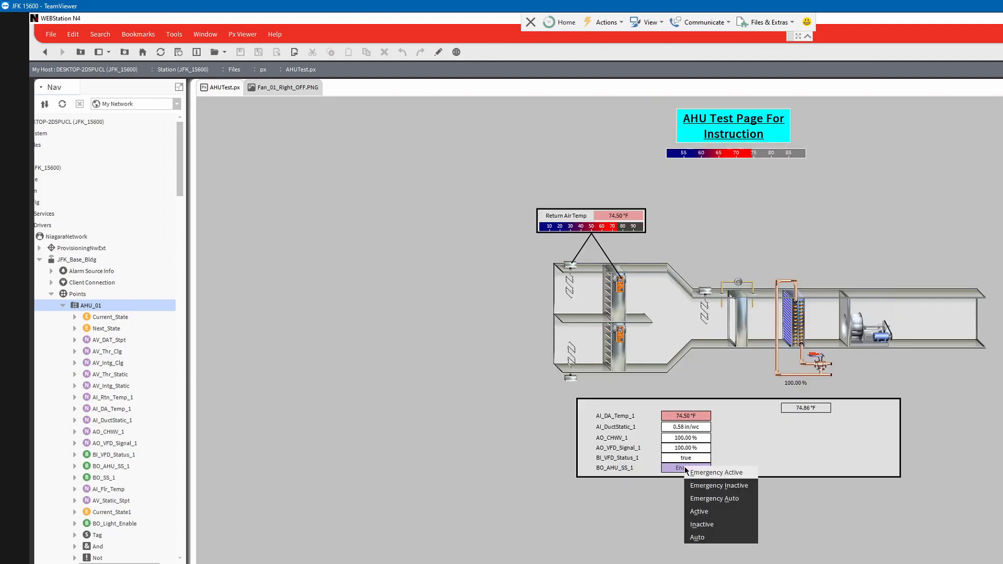
left_click(753, 412)
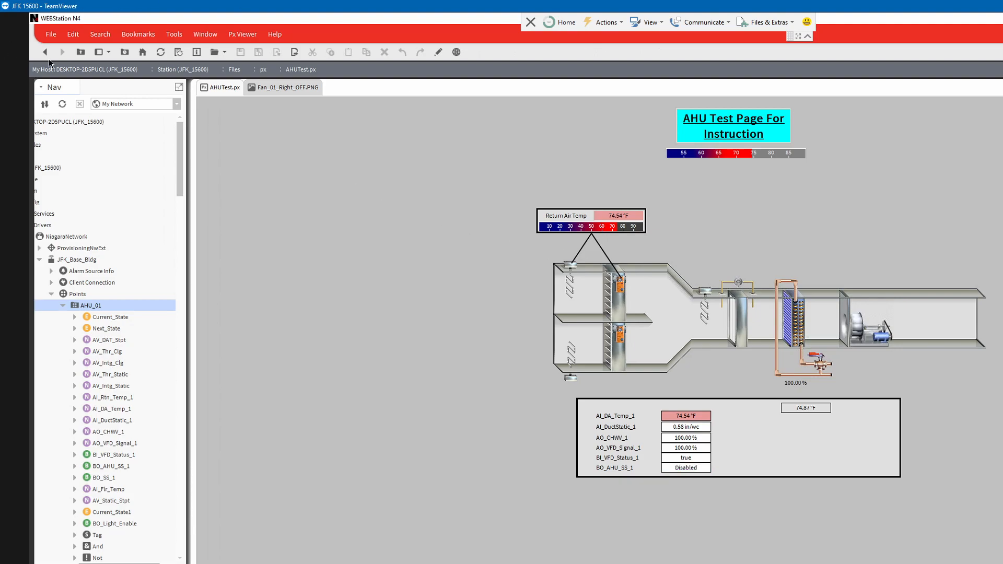
- Open the AHU_01 graphic in place of the fan image, inspect it in edit mode without relativizing its ords, and return to view mode
left_click(299, 87)
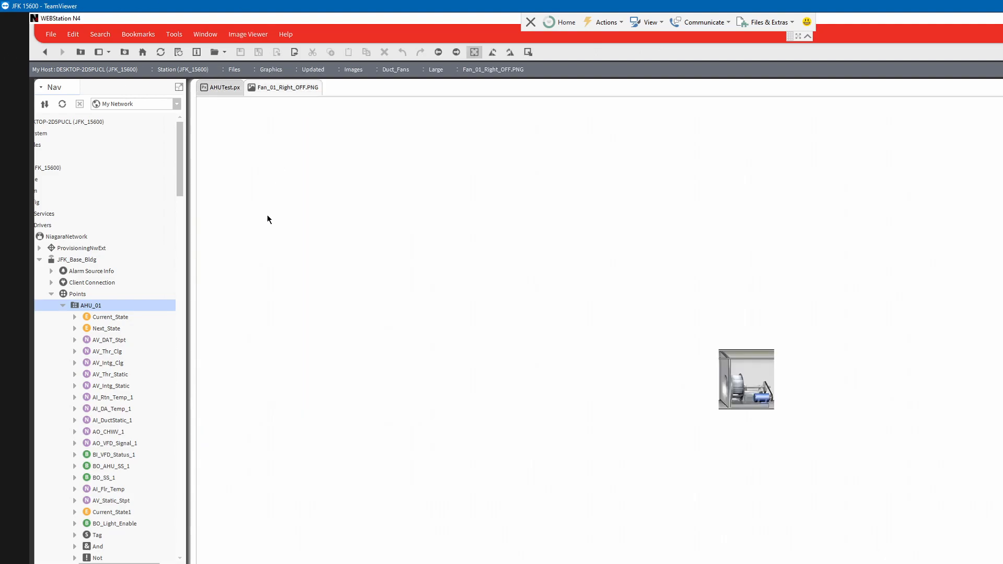
double_click(86, 307)
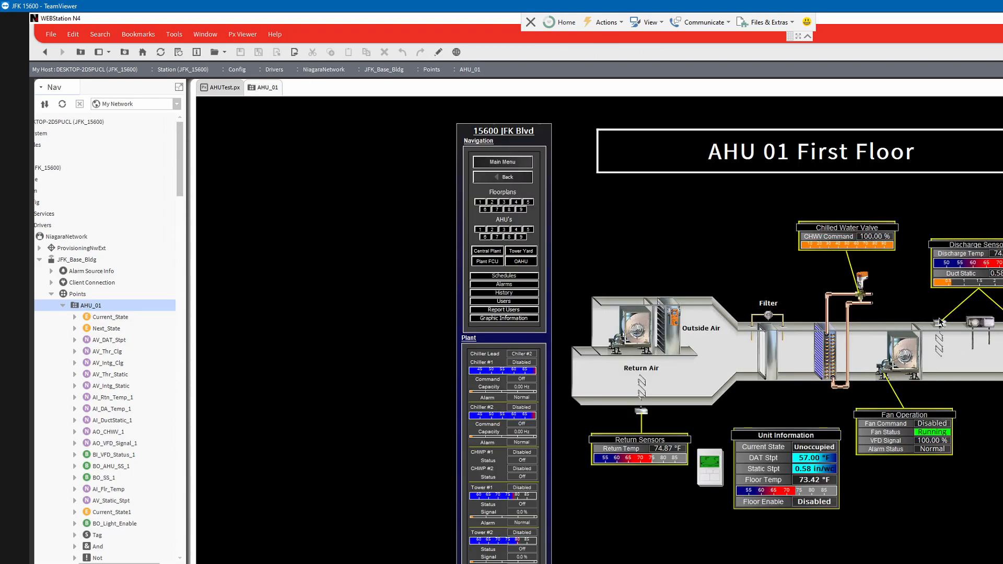
left_click(439, 53)
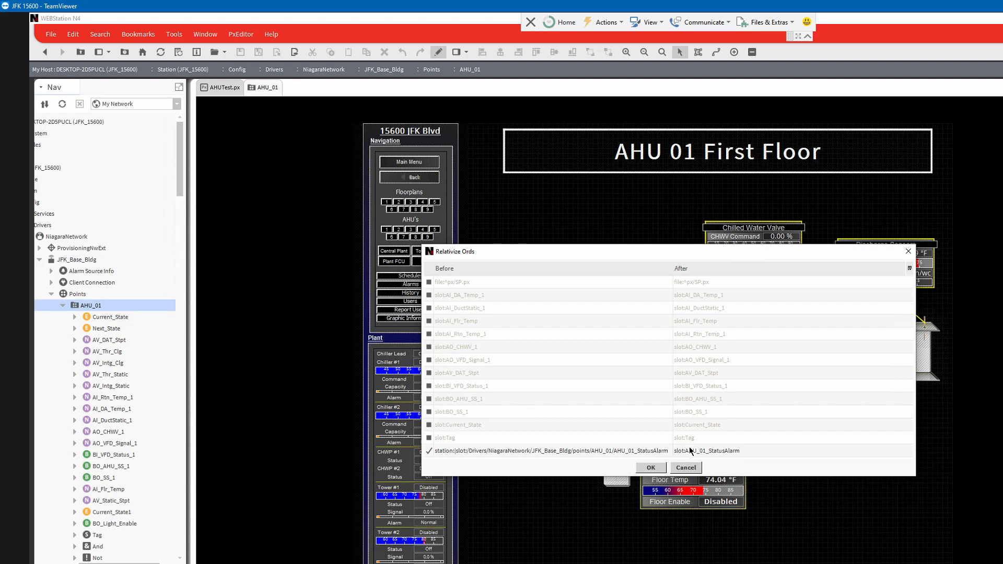
left_click(686, 468)
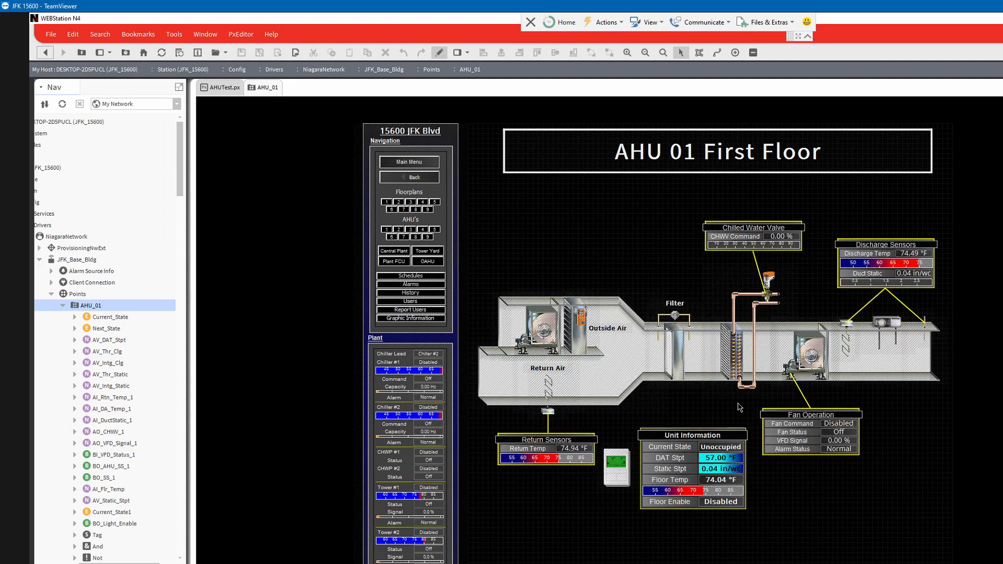
left_click(439, 54)
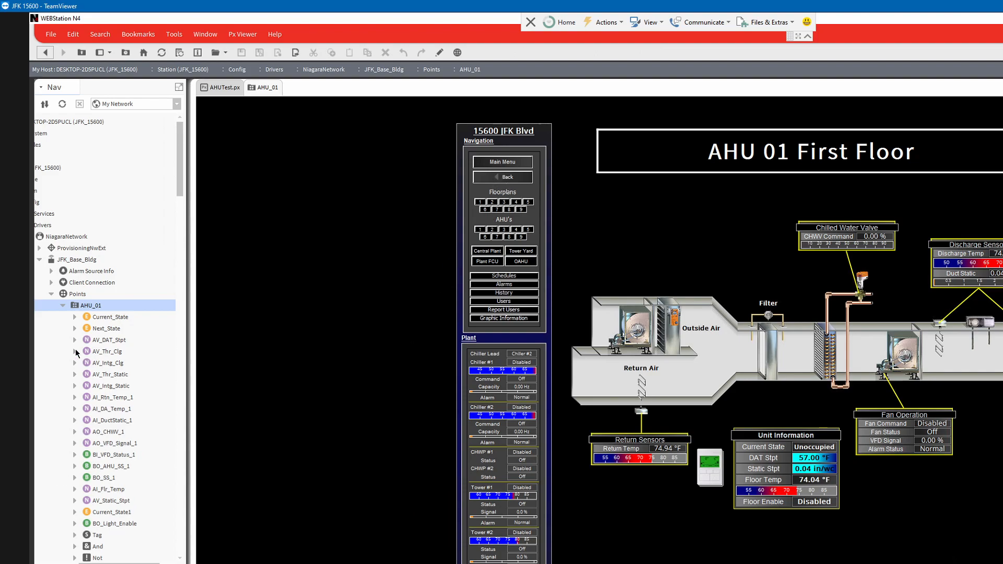
- Collapse the AHU_01 and Graphics branches in the navigation tree and open SP.px from the px folder
left_click(63, 306)
scroll(87, 371, "down", 4)
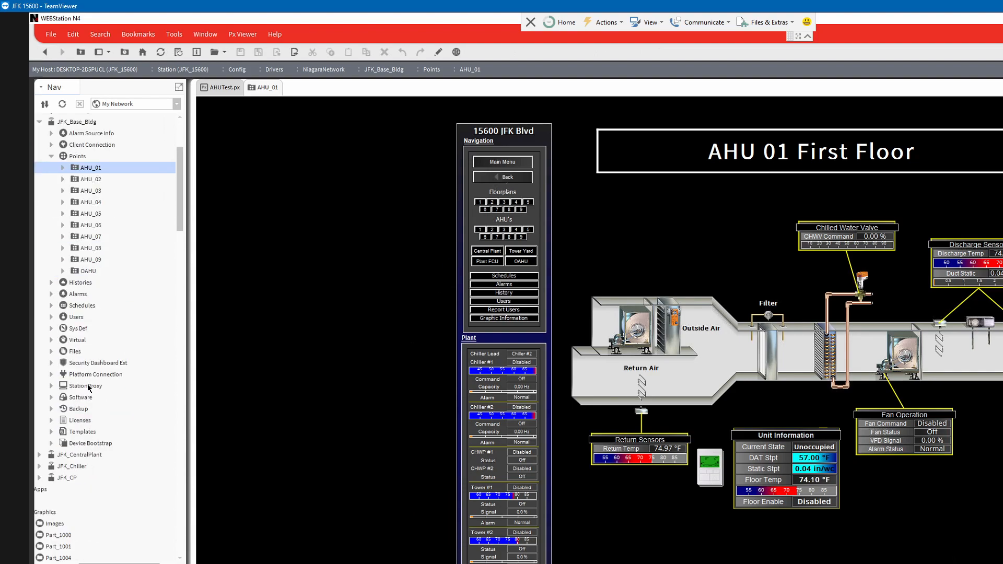
scroll(125, 444, "down", 10)
scroll(126, 445, "down", 1)
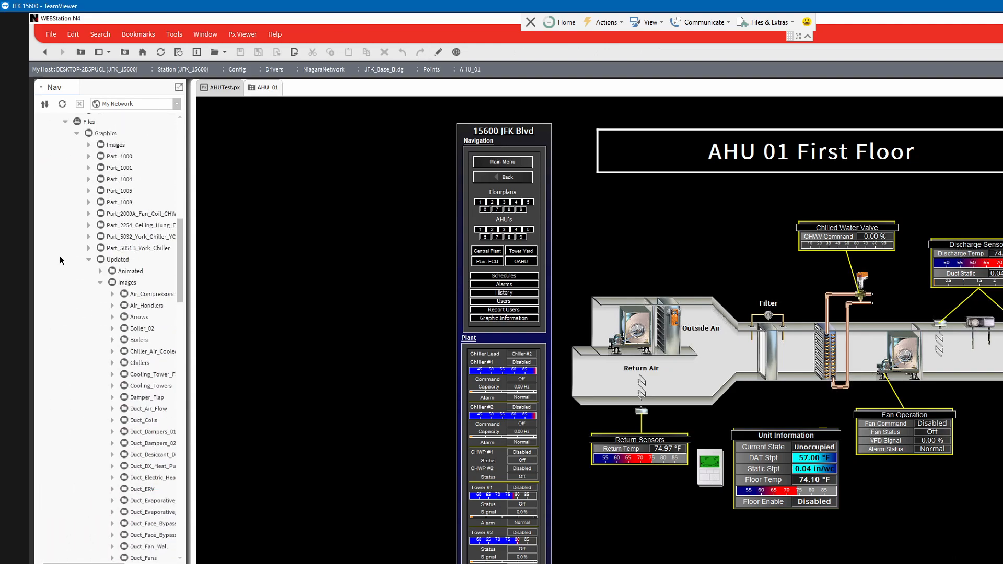
left_click(77, 134)
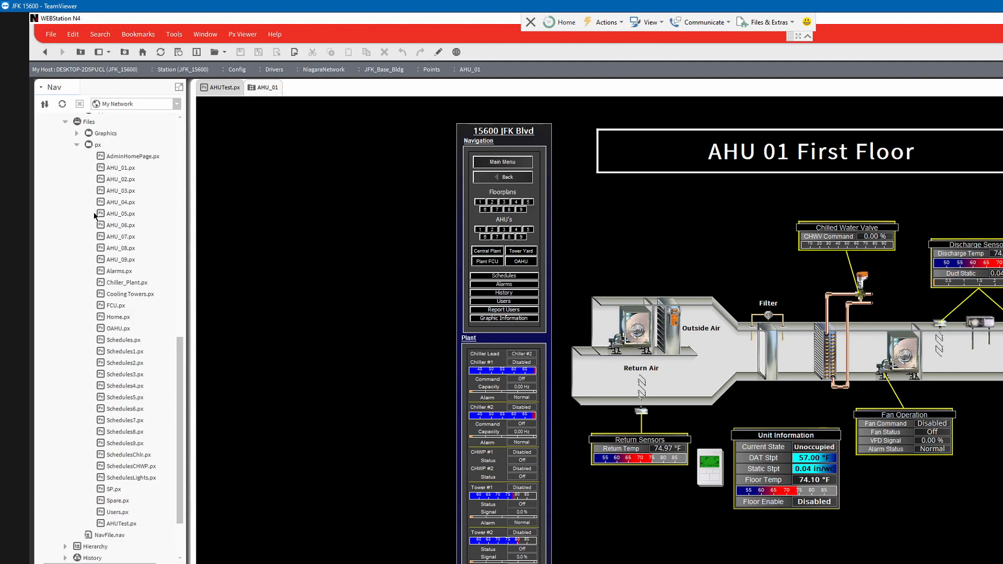
double_click(113, 491)
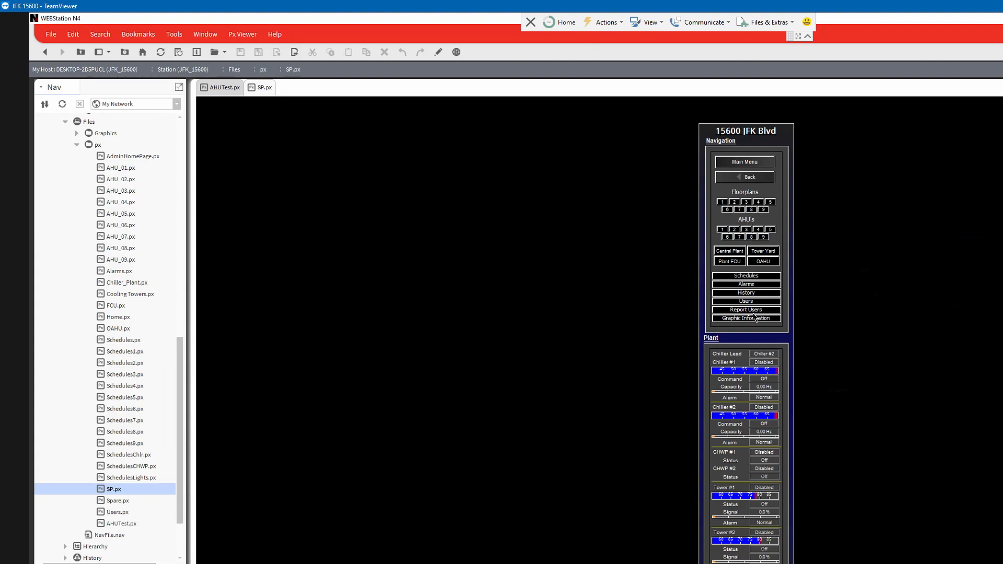
- Follow the side panel's Schedules link and view the AHU #4 and AHU #1 schedule pages
left_click(757, 277)
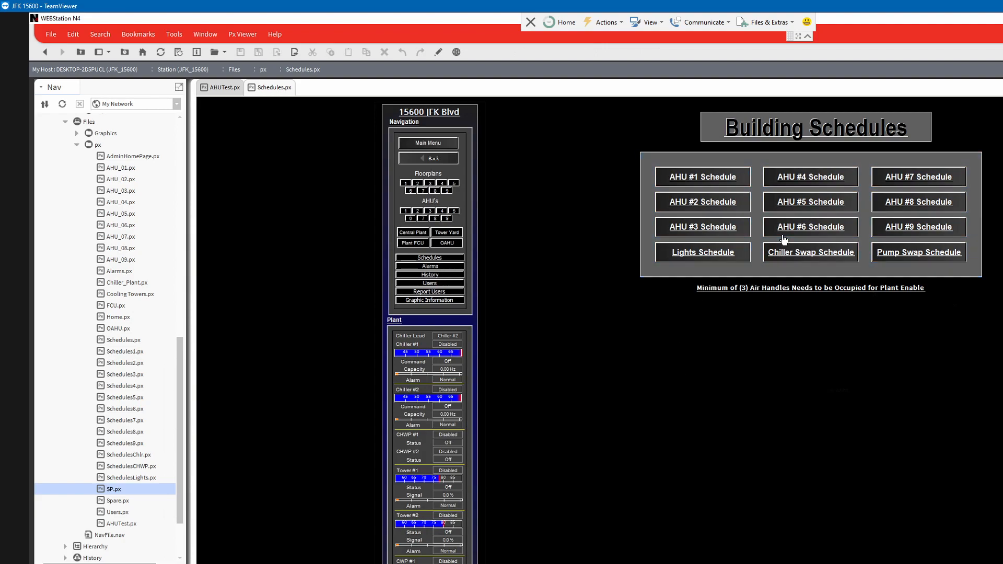
left_click(809, 181)
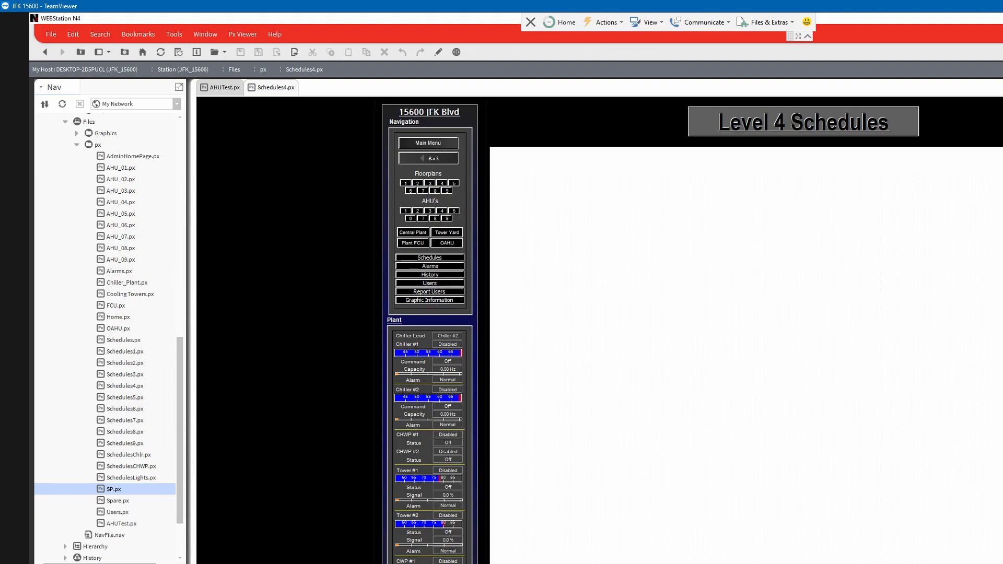
left_click(431, 258)
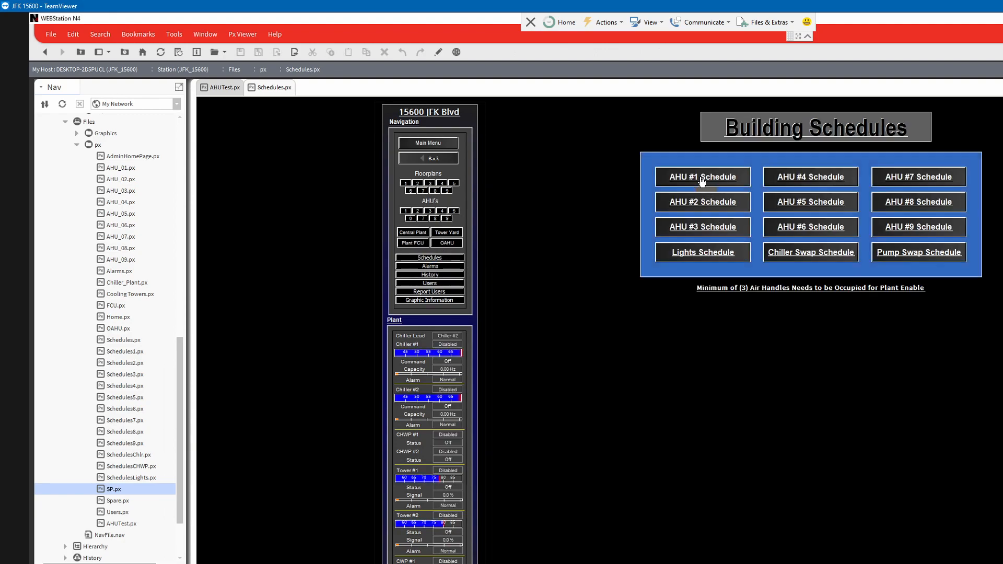
left_click(702, 178)
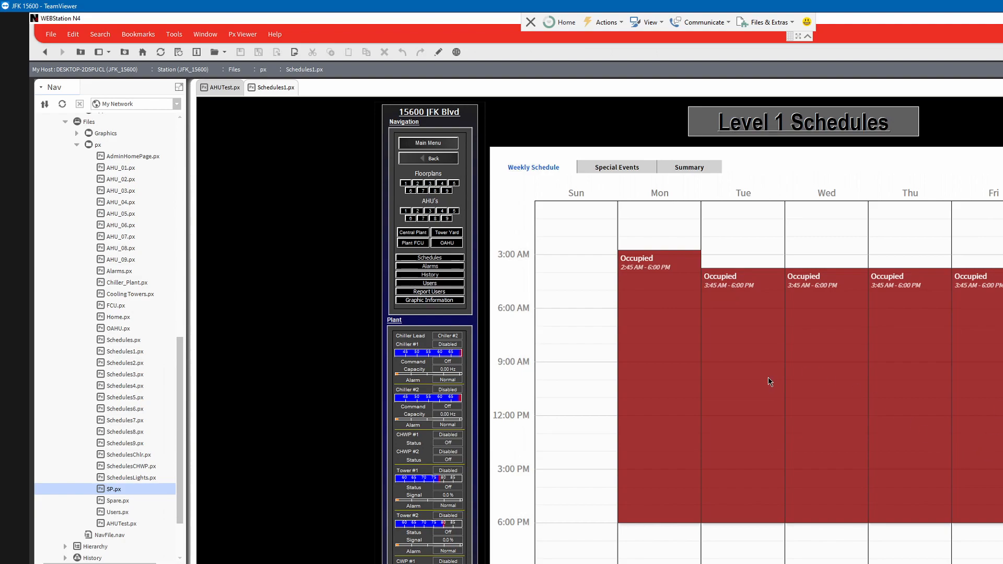
- Test the side panel's Main Menu, Back, AHU 2 and Central Plant links
left_click(443, 148)
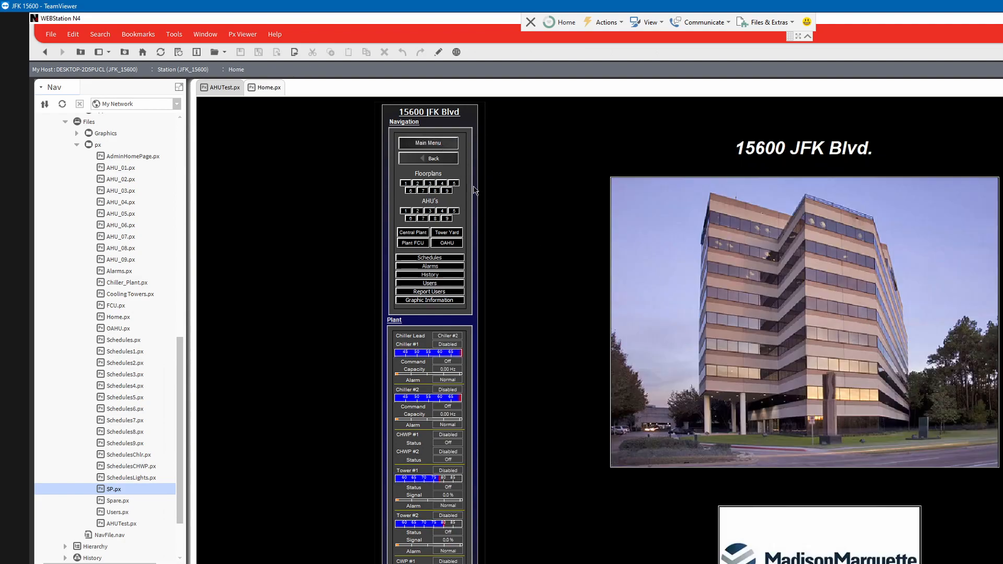
left_click(433, 161)
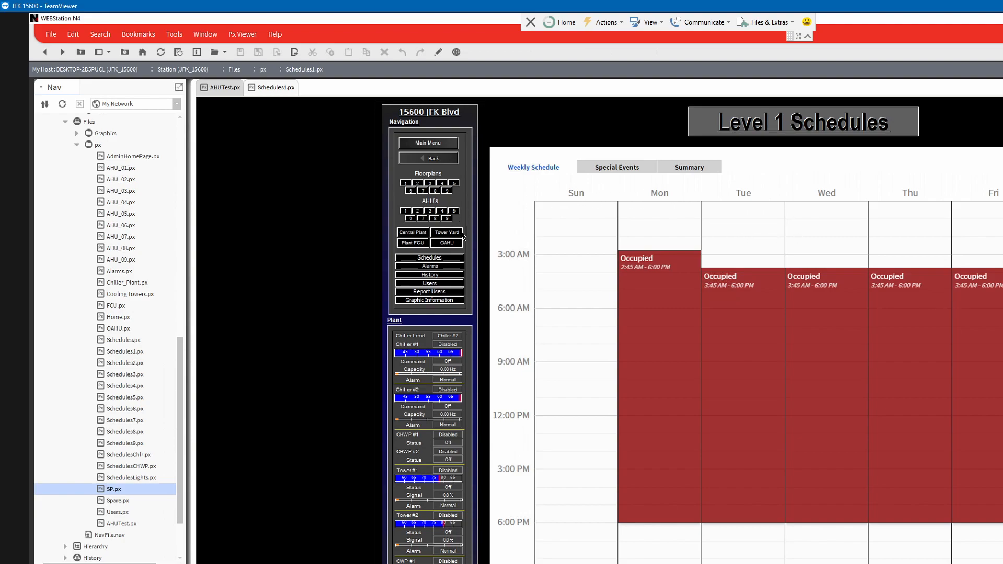
left_click(416, 211)
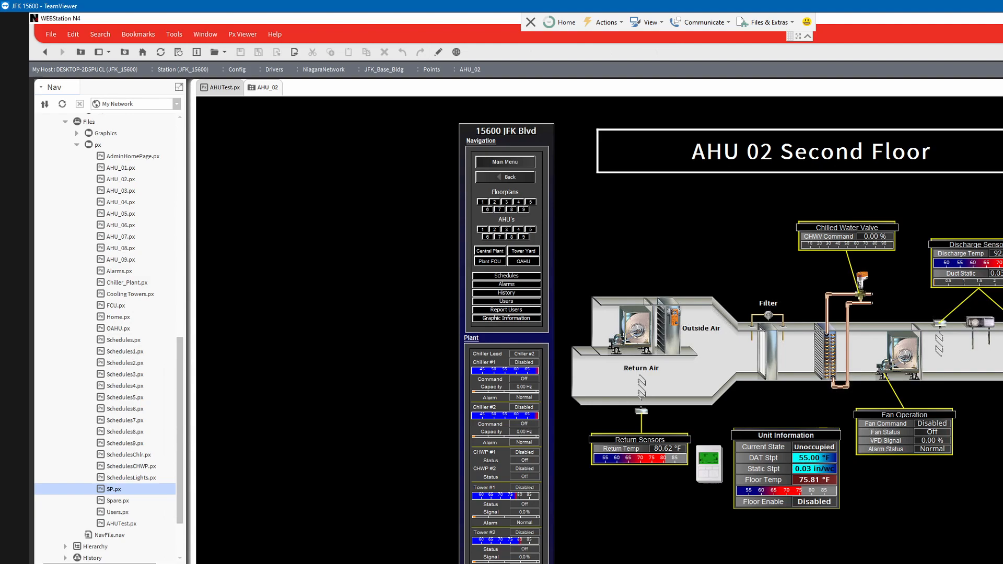
left_click(490, 251)
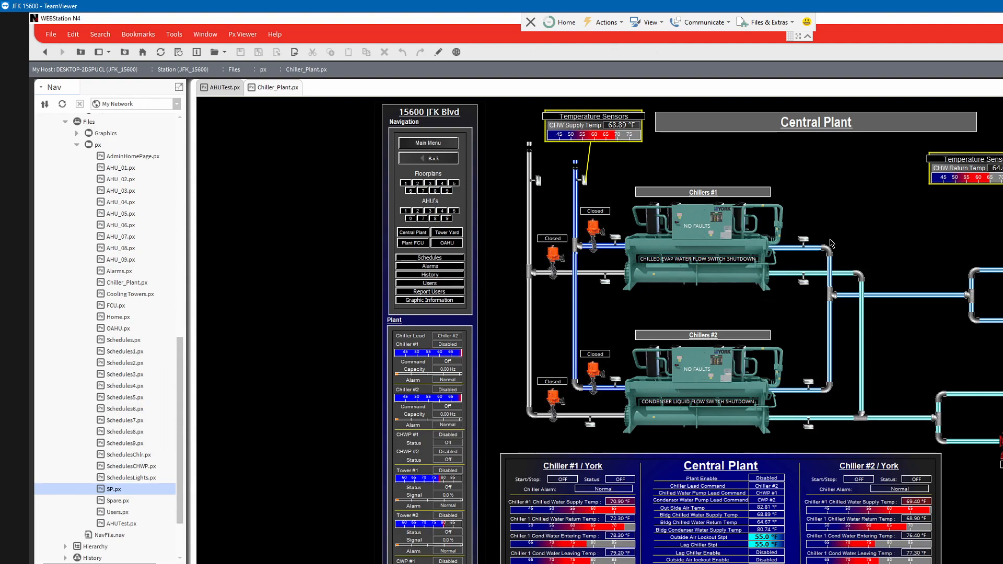
- In the Central Plant graphic, change the CHW Return Temp label near the condenser water pumps to "CW Supply Temp" and leave edit mode
left_click(438, 52)
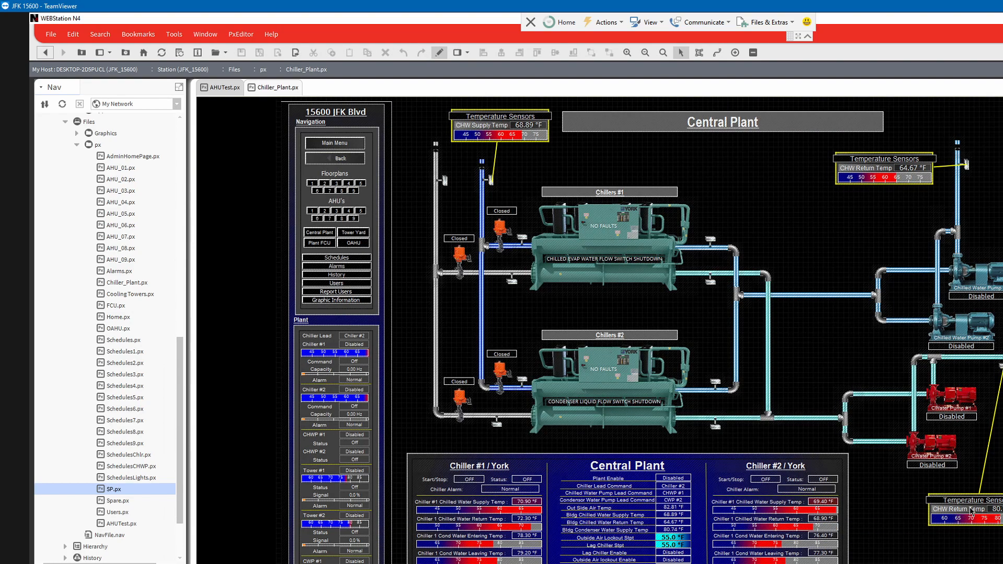
double_click(972, 515)
left_click(589, 395)
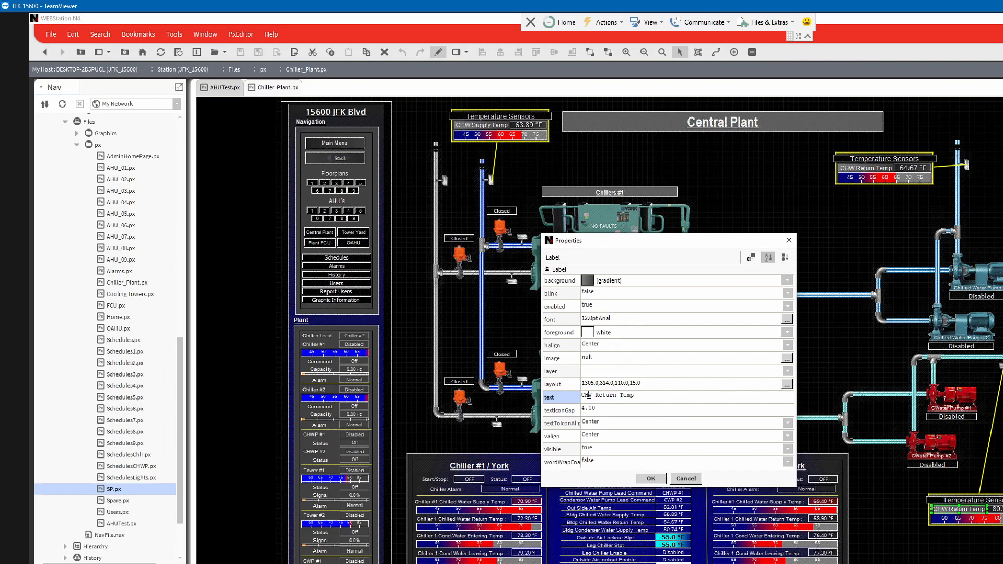
key("BackSpace")
mouse_move(613, 395)
left_mouse_down()
mouse_move(589, 396)
mouse_move(597, 396)
left_mouse_up()
type("Supply")
key("Return")
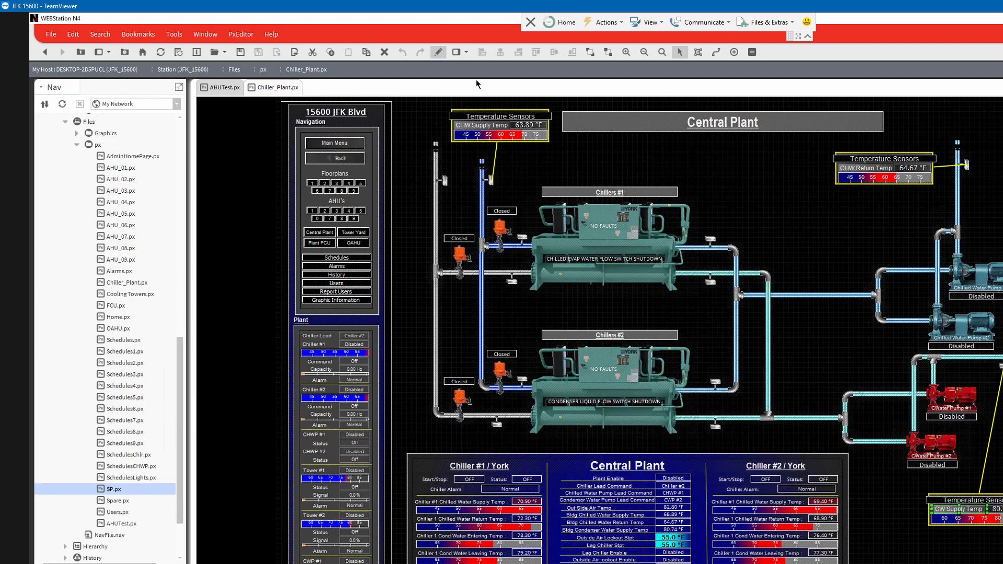
left_click(437, 55)
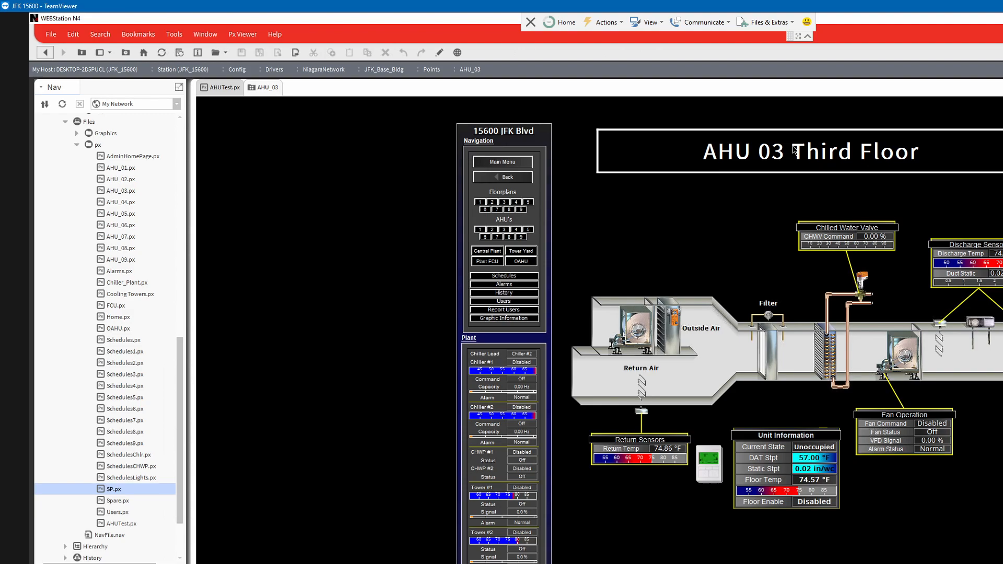
- Inspect the Set option of the AHU 03 Third Floor title, leaving its text unedited
left_click(793, 148)
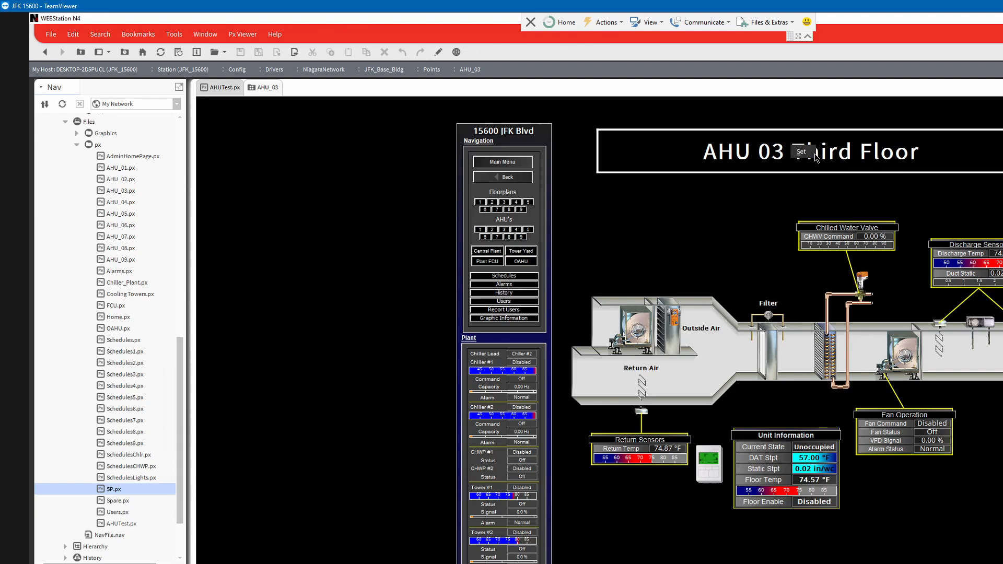
left_click(799, 152)
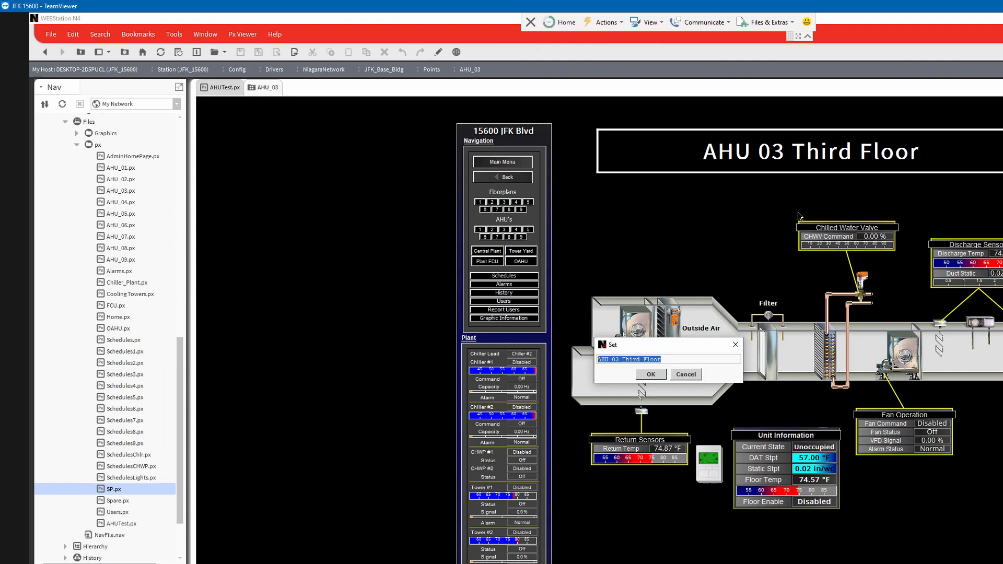
left_click_drag(706, 351, 810, 174)
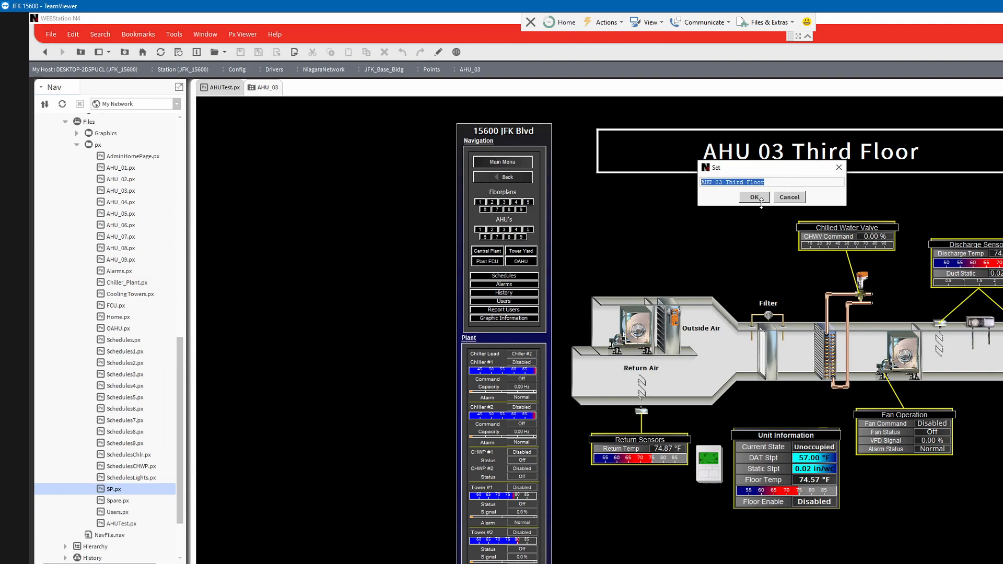
left_click(790, 197)
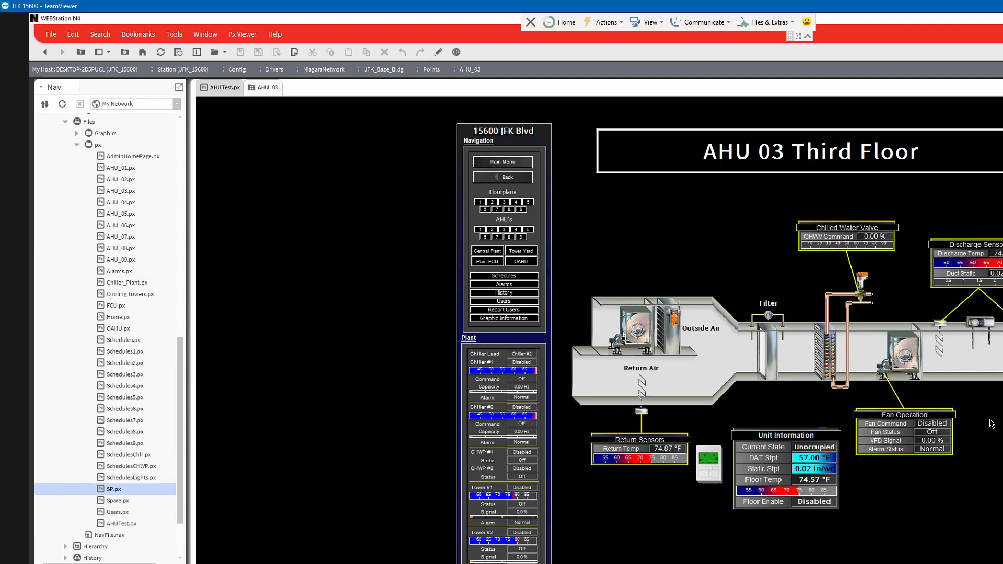